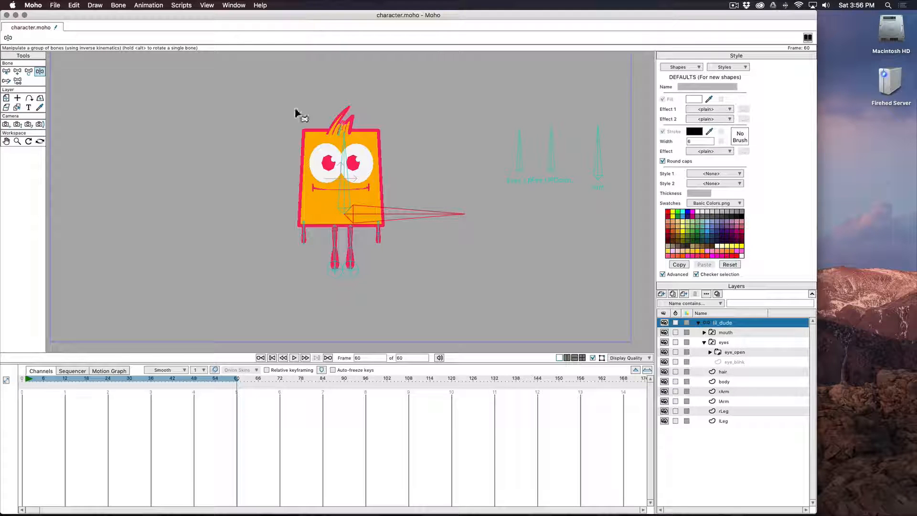
# Test the rig on frame 0 by moving the hip, a leg and the Eyes_LR control with Manipulate Bones
pyautogui.moveTo(23, 377); pyautogui.dragTo(20, 375)
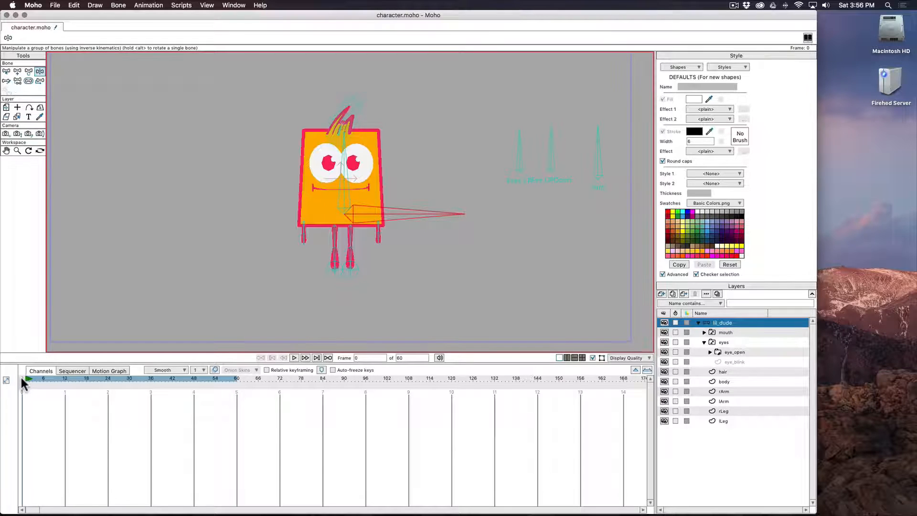
pyautogui.moveTo(424, 215)
pyautogui.mouseDown()
pyautogui.moveTo(432, 219)
pyautogui.moveTo(374, 207)
pyautogui.moveTo(412, 220)
pyautogui.mouseUp()
pyautogui.moveTo(330, 246); pyautogui.dragTo(320, 250)
pyautogui.moveTo(500, 153); pyautogui.dragTo(506, 151)
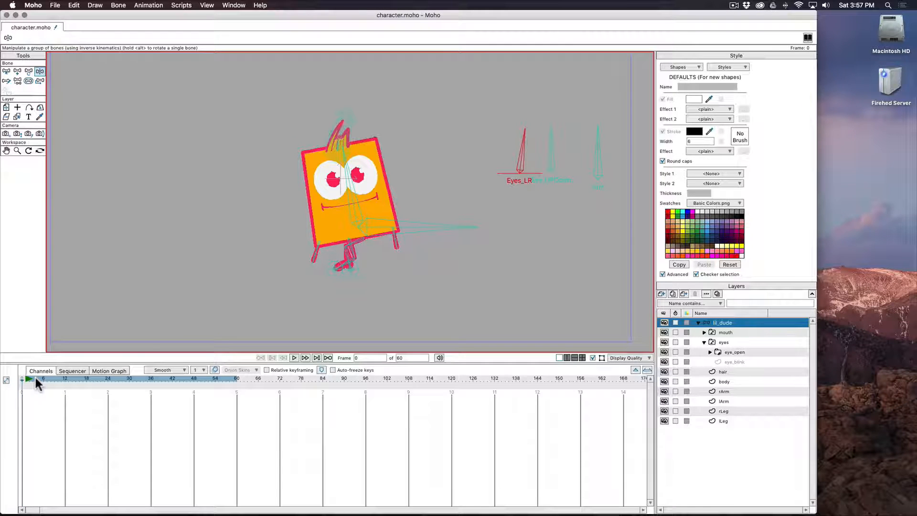
# Advance to frame 1 and pose the character there by moving the hip bone and tilting the body
pyautogui.press('Right')
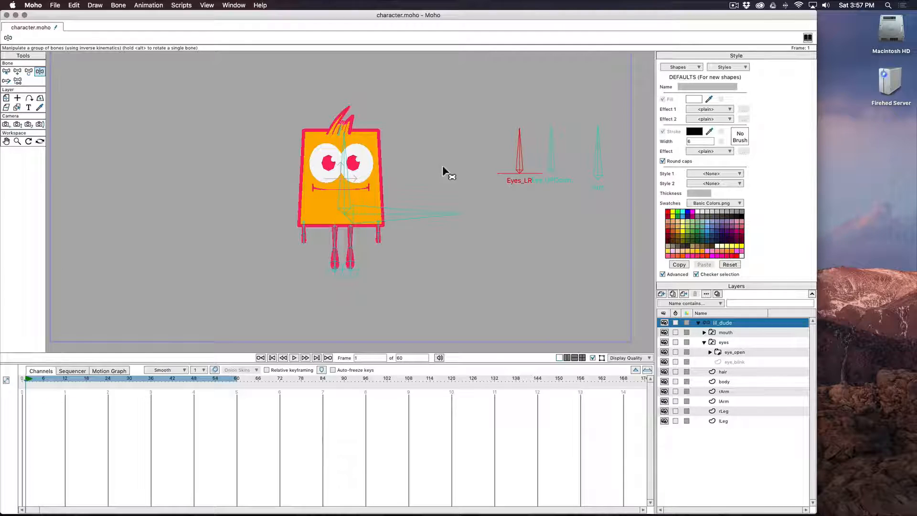
pyautogui.moveTo(417, 219); pyautogui.dragTo(411, 219)
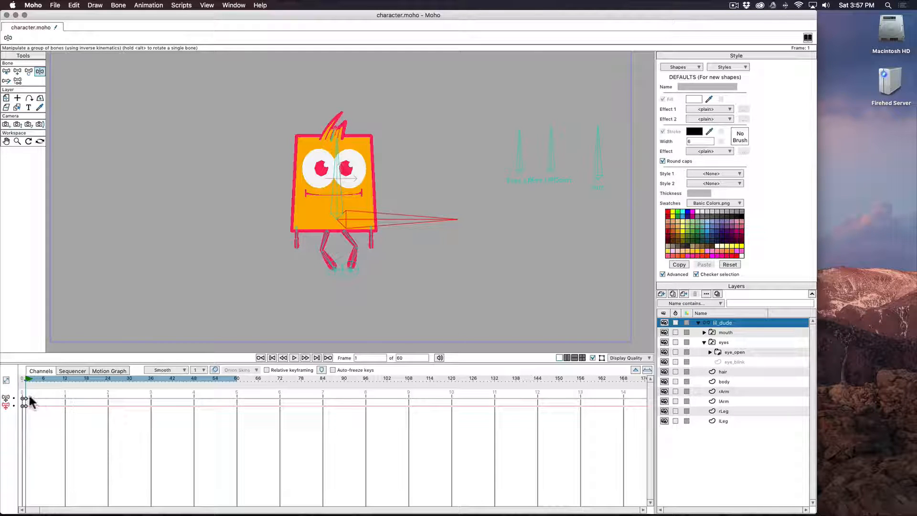
pyautogui.moveTo(30, 394); pyautogui.dragTo(24, 418)
pyautogui.moveTo(369, 190); pyautogui.dragTo(424, 209)
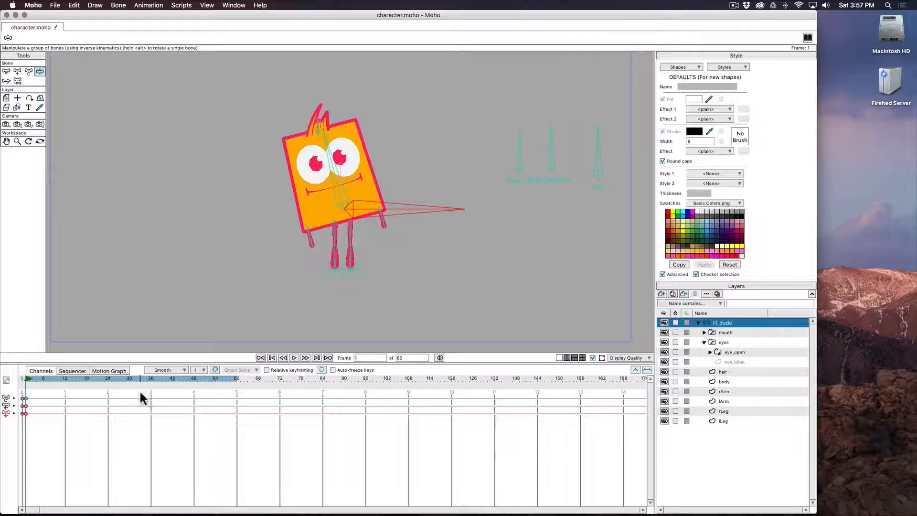
# Go back to frame 0, try lowering the character by its hip bone, and return to frame 1
pyautogui.click(21, 380)
pyautogui.moveTo(439, 210); pyautogui.dragTo(412, 221)
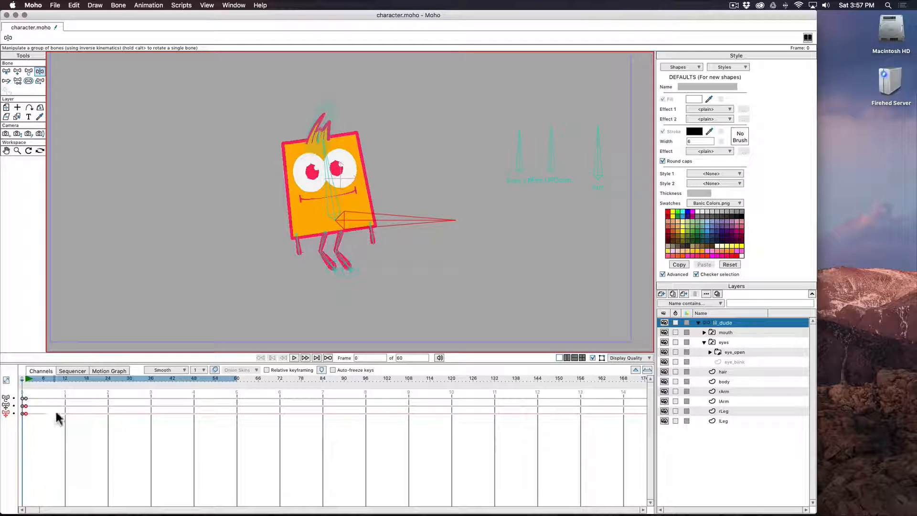
pyautogui.click(25, 377)
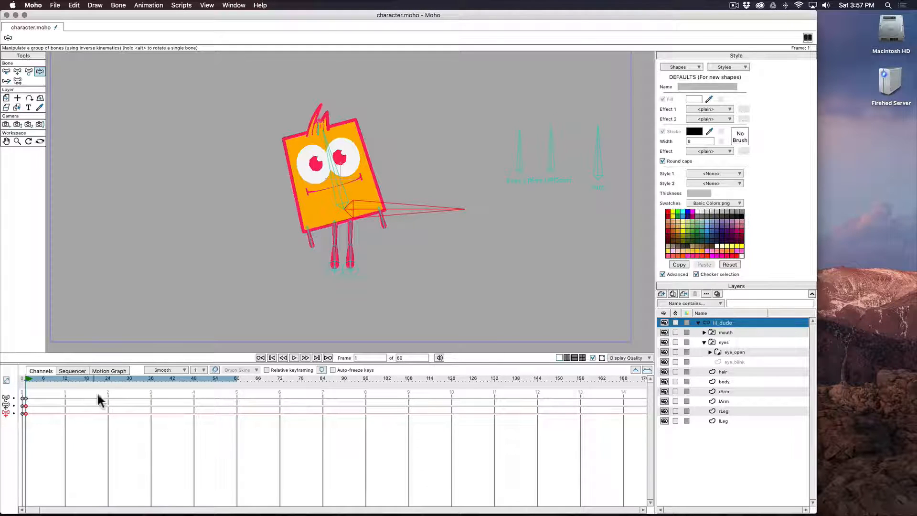
# Check the frame rate and the start and end frames in the Project Settings without changing anything
pyautogui.keyDown('super'); pyautogui.rightClick(193, 377); pyautogui.keyUp('super')
pyautogui.keyDown('super'); pyautogui.rightClick(237, 378); pyautogui.keyUp('super')
pyautogui.click(56, 6)
pyautogui.click(95, 176)
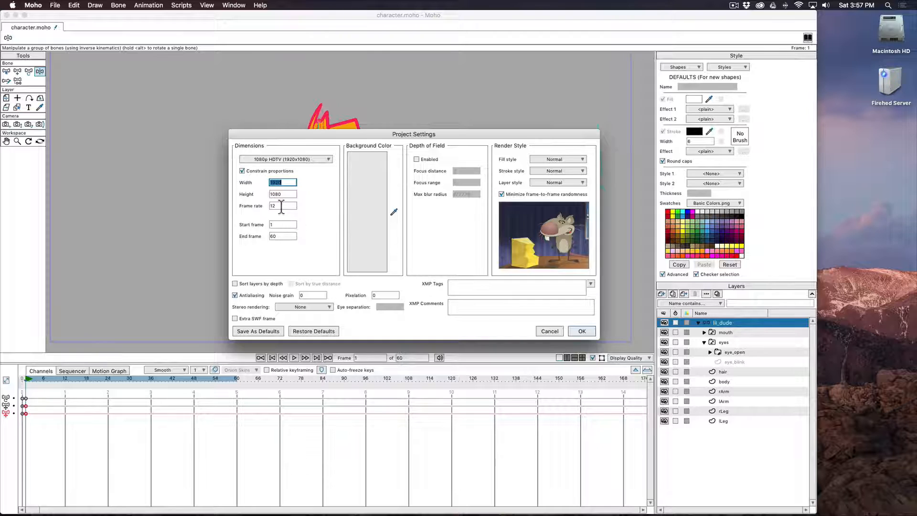
pyautogui.click(282, 236)
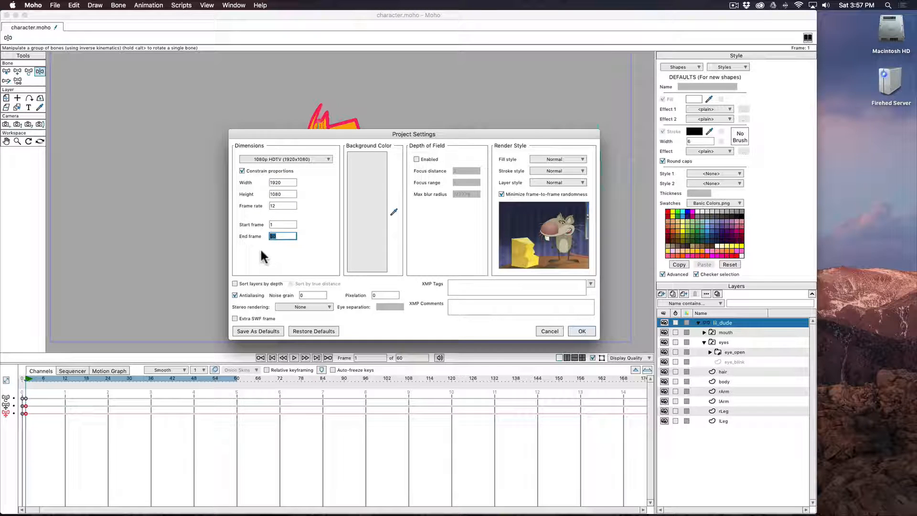
pyautogui.click(553, 330)
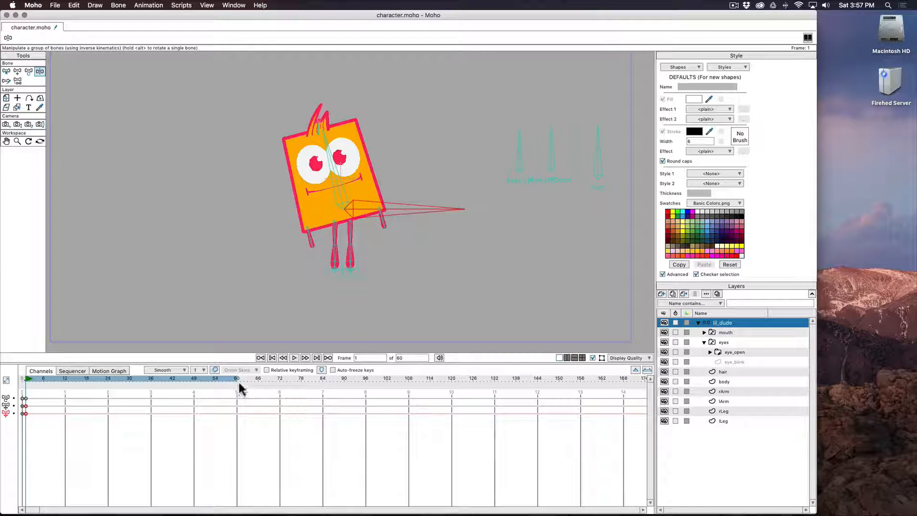
# Delete all the bone keyframes on frame 1
pyautogui.moveTo(28, 412); pyautogui.dragTo(35, 390)
pyautogui.press('Delete')
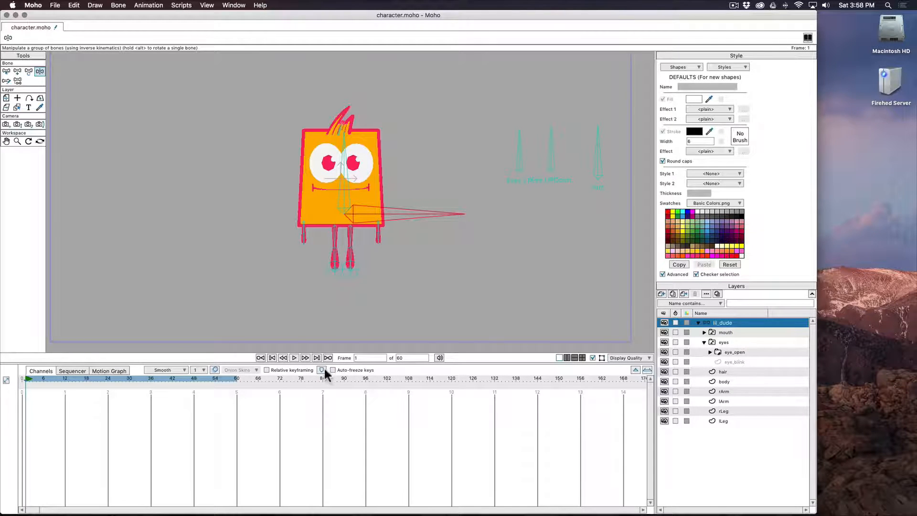
# Add a document-wide timeline marker named "Jump" at frame 12
pyautogui.click(65, 378)
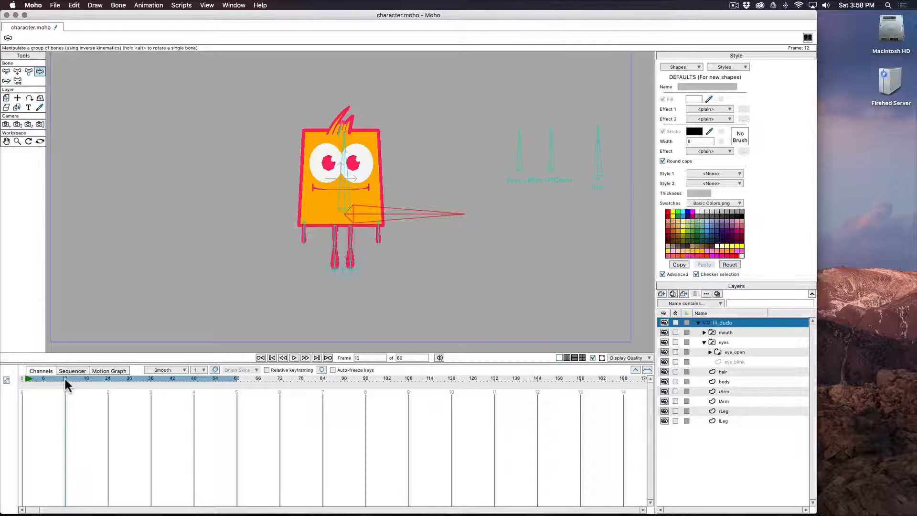
pyautogui.click(322, 370)
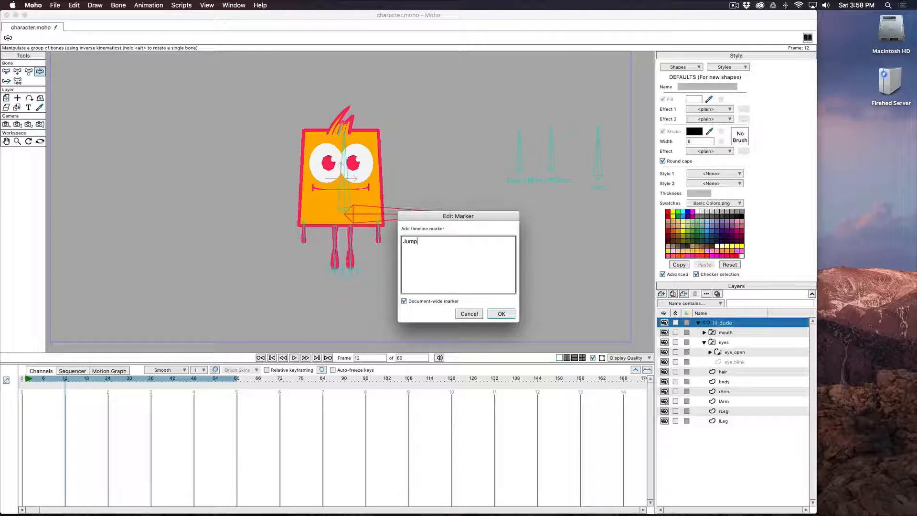
pyautogui.click(501, 313)
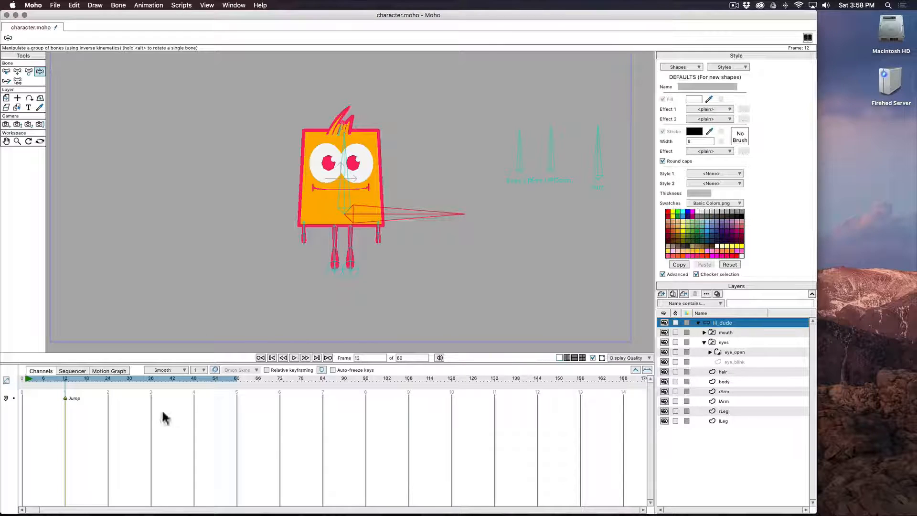
# Add a document-wide timeline marker named "Walk" at frame 36
pyautogui.click(120, 377)
pyautogui.moveTo(121, 377); pyautogui.dragTo(150, 377)
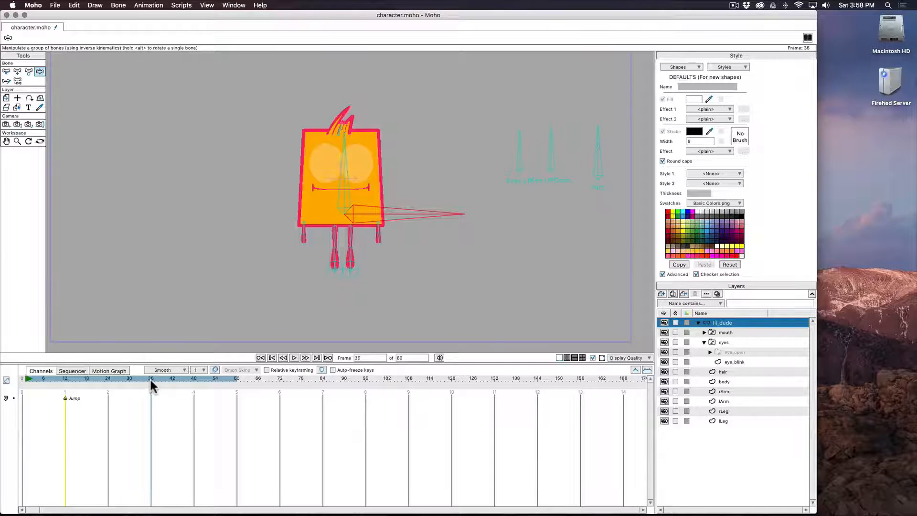
pyautogui.click(322, 370)
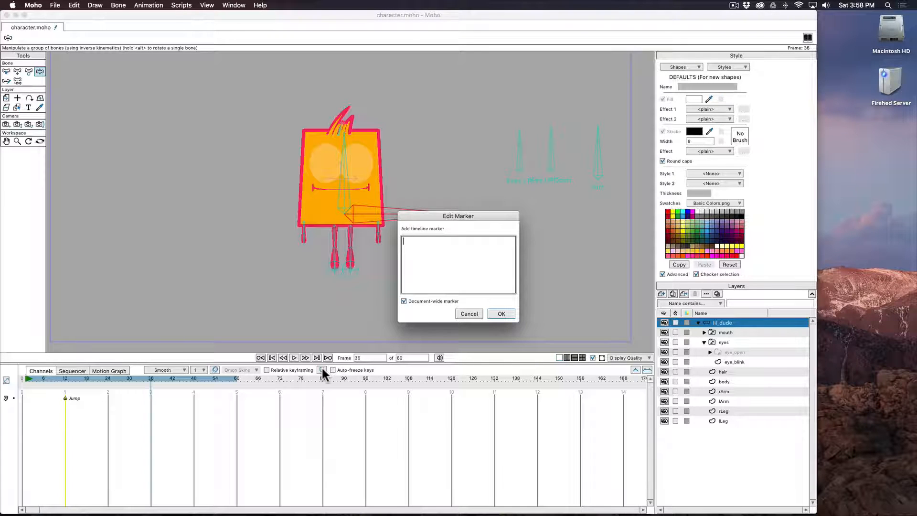
pyautogui.write('Walk')
pyautogui.click(501, 314)
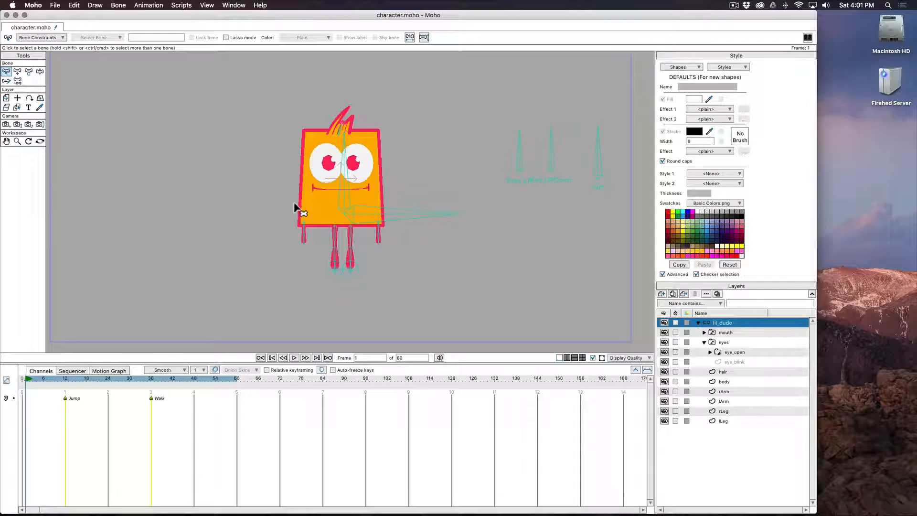
# Pick the body layer directly from the canvas and switch back to the lil_dude bone layer
pyautogui.keyDown('alt'); pyautogui.rightClick(314, 205); pyautogui.keyUp('alt')
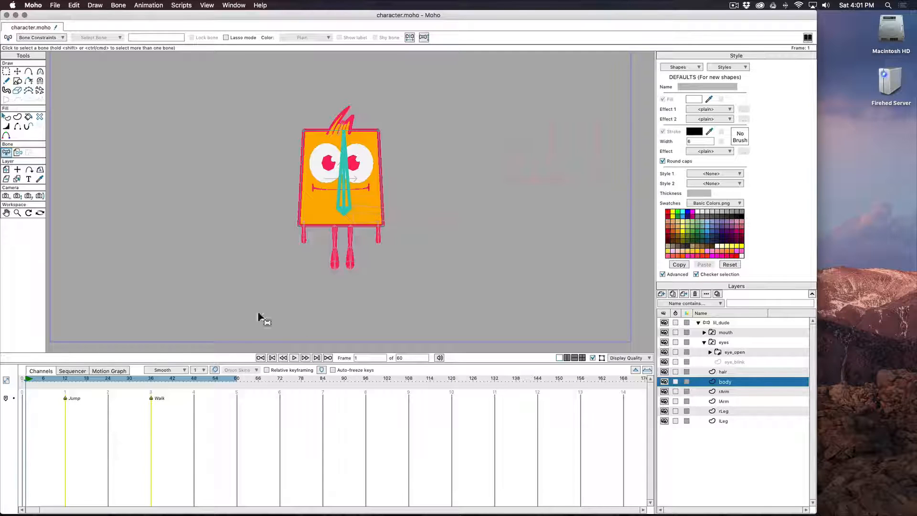
pyautogui.click(721, 322)
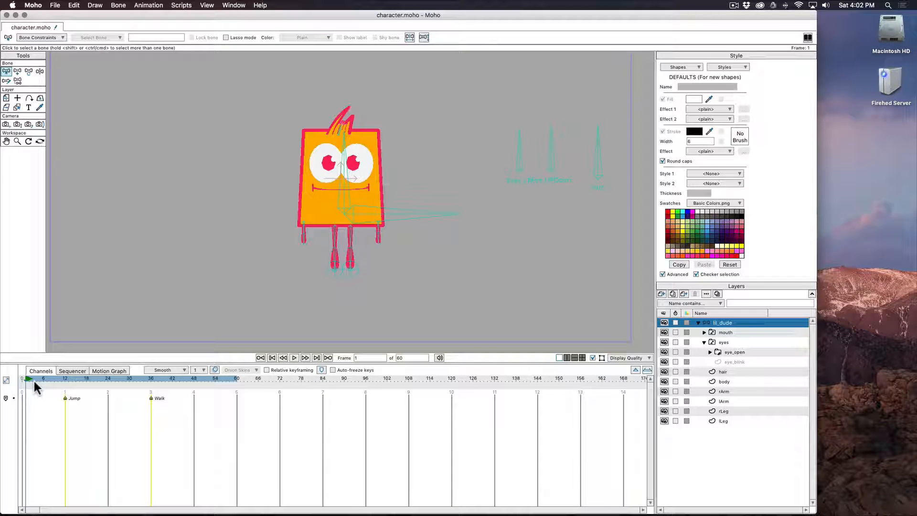
# On frame 1, lean the body and lower the hip into a slight crouch with Manipulate Bones
pyautogui.click(40, 71)
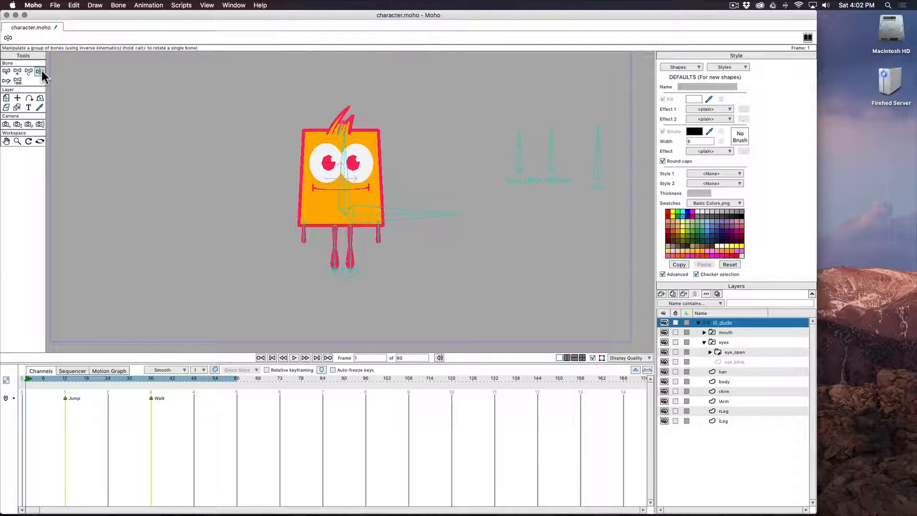
pyautogui.moveTo(352, 165); pyautogui.dragTo(313, 156)
pyautogui.moveTo(440, 217)
pyautogui.mouseDown()
pyautogui.moveTo(449, 232)
pyautogui.moveTo(447, 217)
pyautogui.mouseUp()
pyautogui.moveTo(327, 173); pyautogui.dragTo(348, 181)
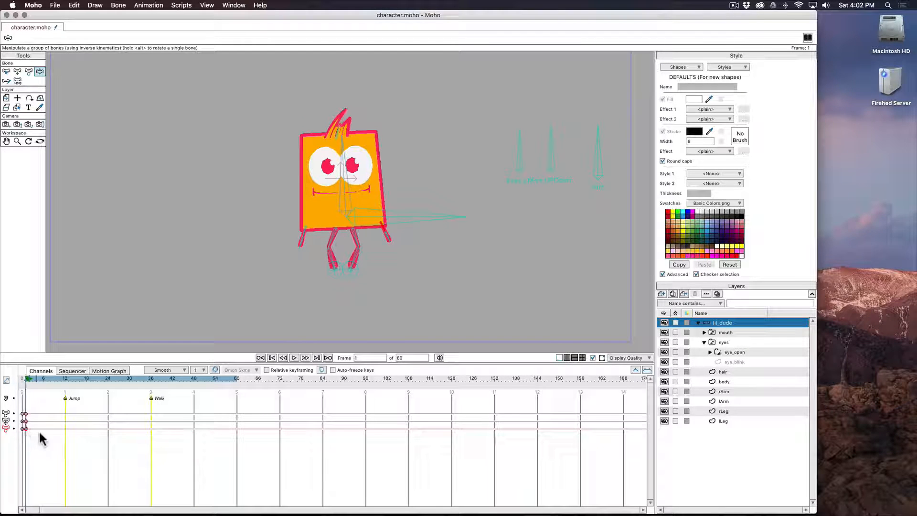
pyautogui.click(404, 219)
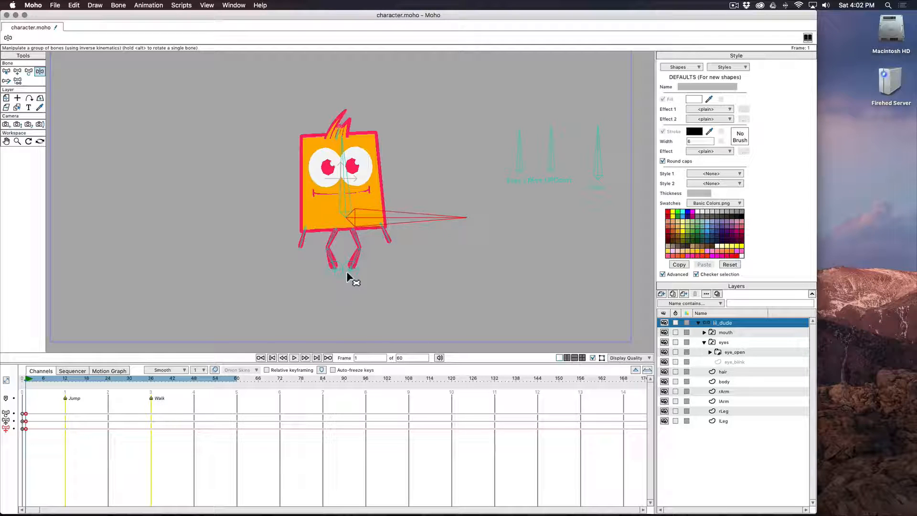
# Adjust the frame 1 pose by repositioning one foot target, raising the hip and tilting the body further
pyautogui.moveTo(352, 271); pyautogui.dragTo(356, 279)
pyautogui.moveTo(404, 218); pyautogui.dragTo(406, 211)
pyautogui.moveTo(346, 190); pyautogui.dragTo(337, 183)
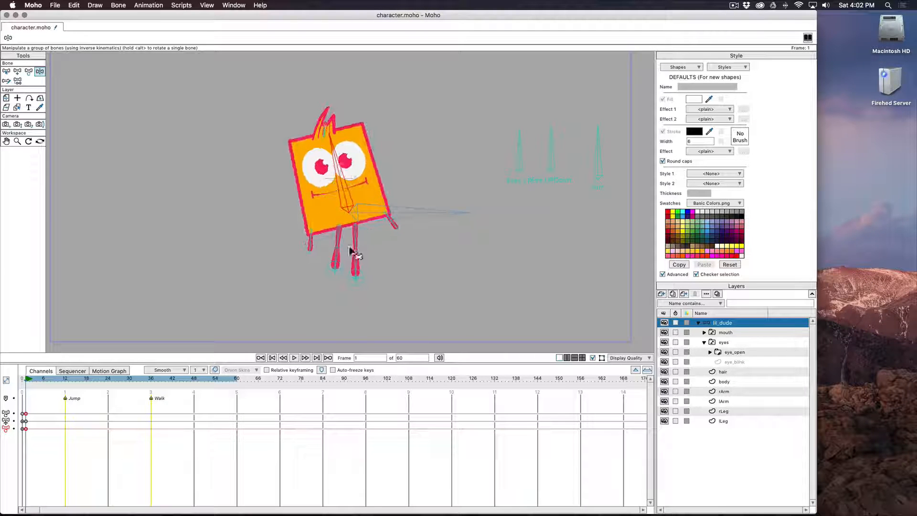
pyautogui.moveTo(351, 251); pyautogui.dragTo(360, 268)
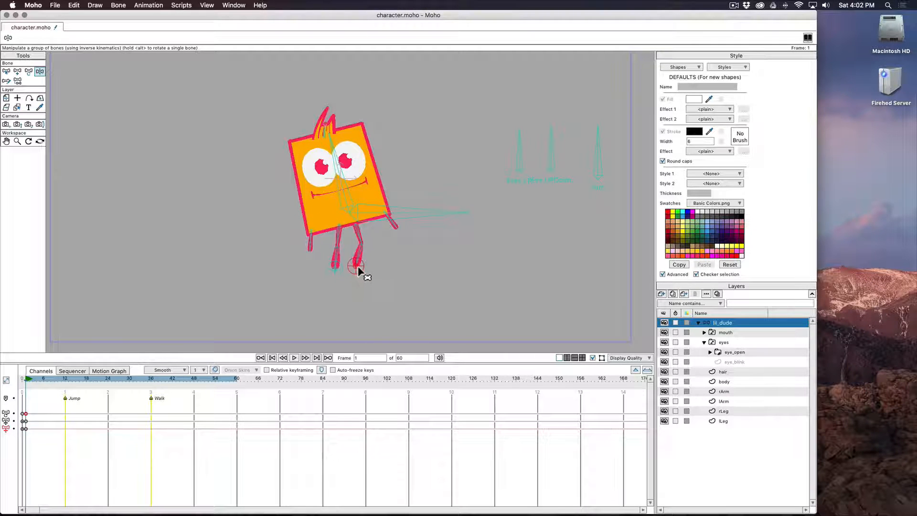
# Use Transform Bone to rotate the hip to about -6.5° and the body bone to about 100.3°, then shift and scale the body bone to about 0.93
pyautogui.click(28, 72)
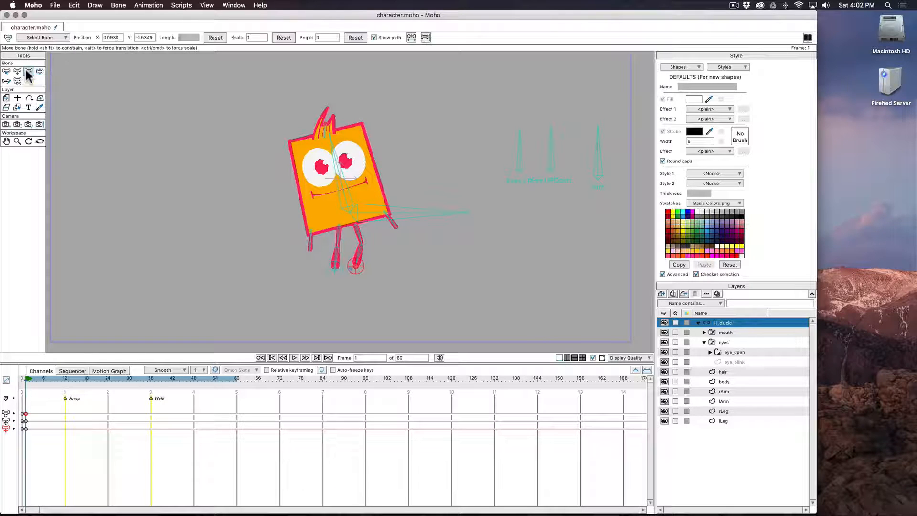
pyautogui.click(426, 219)
pyautogui.moveTo(425, 217)
pyautogui.mouseDown()
pyautogui.moveTo(419, 207)
pyautogui.moveTo(423, 221)
pyautogui.mouseUp()
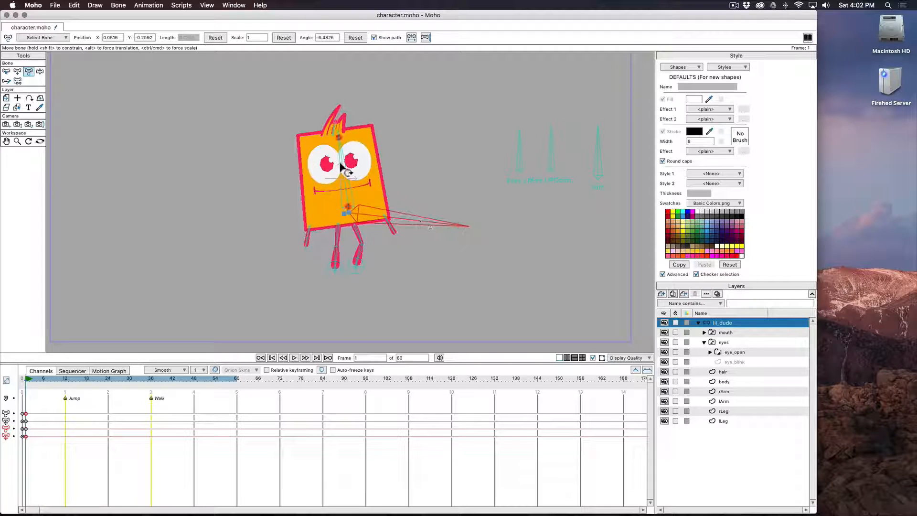
pyautogui.moveTo(344, 166)
pyautogui.mouseDown()
pyautogui.moveTo(358, 173)
pyautogui.moveTo(344, 170)
pyautogui.mouseUp()
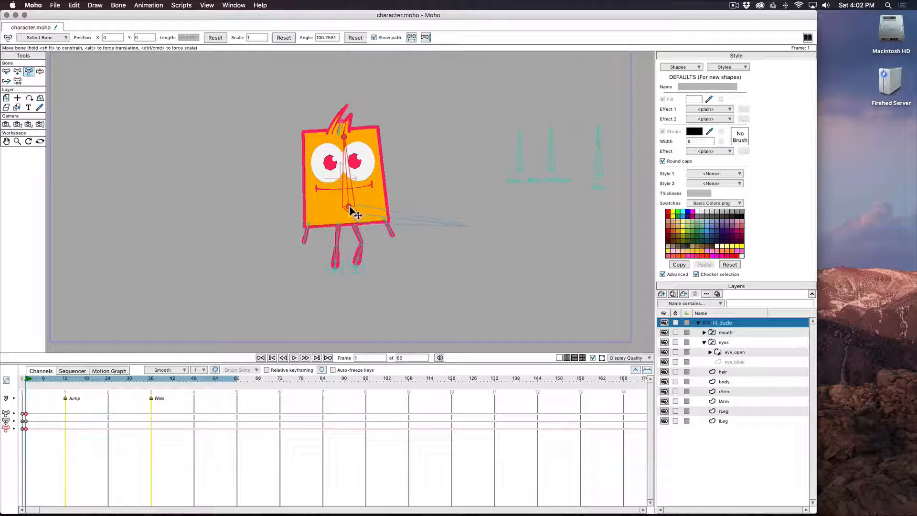
pyautogui.moveTo(348, 206); pyautogui.dragTo(346, 201)
pyautogui.moveTo(345, 145)
pyautogui.mouseDown()
pyautogui.moveTo(352, 154)
pyautogui.moveTo(337, 158)
pyautogui.mouseUp()
pyautogui.moveTo(344, 154); pyautogui.dragTo(361, 213)
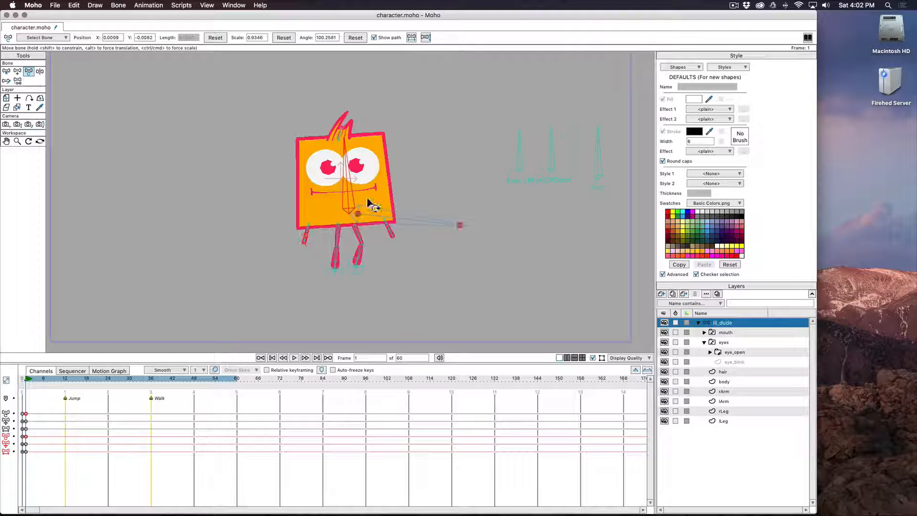
# Select the body layer and nudge its upper-right corner point with Transform Points to key its shape on frame 1
pyautogui.keyDown('alt'); pyautogui.rightClick(381, 201); pyautogui.keyUp('alt')
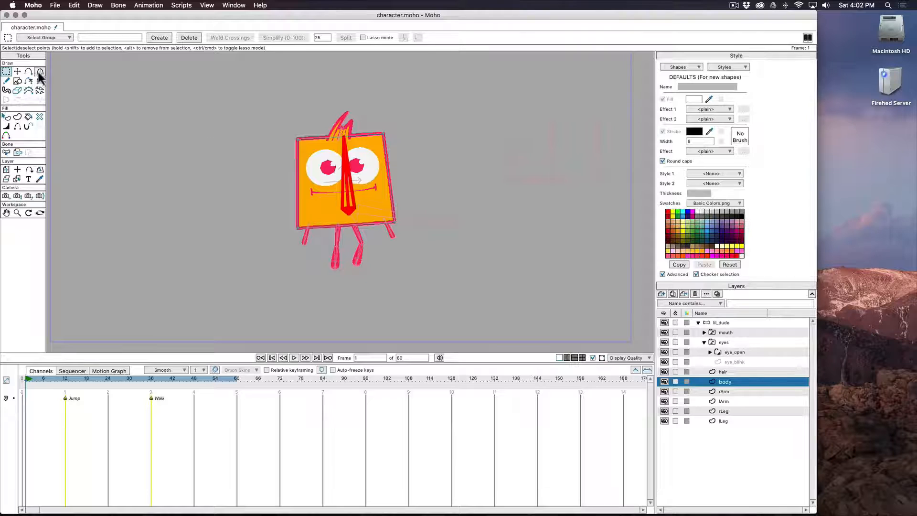
pyautogui.click(17, 71)
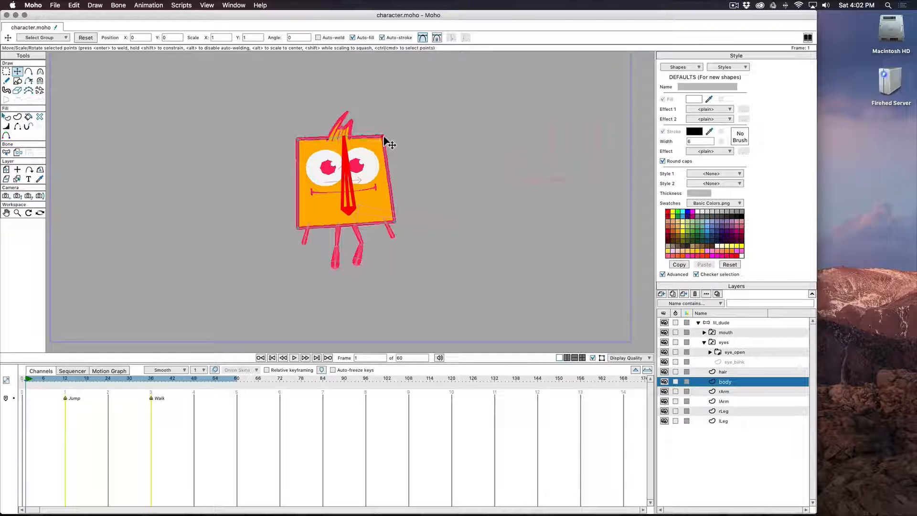
pyautogui.moveTo(385, 138); pyautogui.dragTo(385, 139)
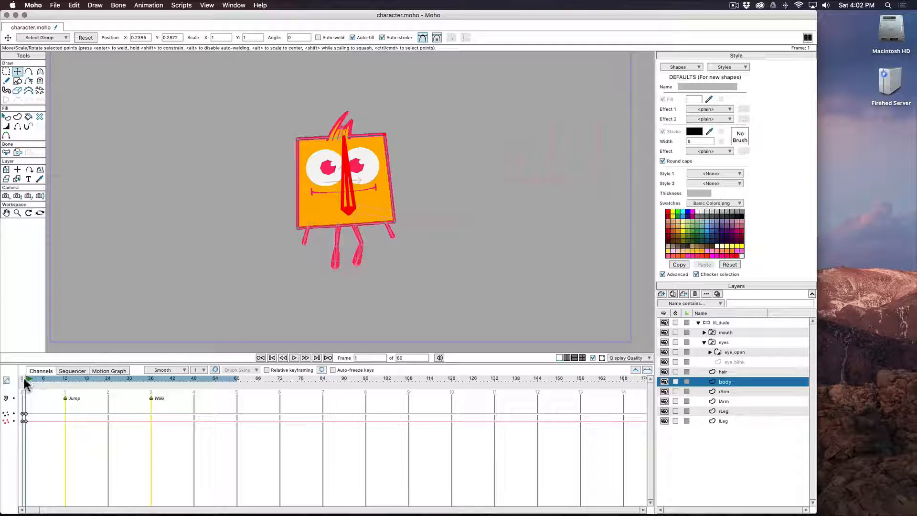
pyautogui.moveTo(28, 405); pyautogui.dragTo(26, 429)
# Pull the body's upper-right corner point up and outward on frame 12, and return to frame 1
pyautogui.moveTo(26, 379); pyautogui.dragTo(67, 382)
pyautogui.moveTo(385, 138); pyautogui.dragTo(399, 122)
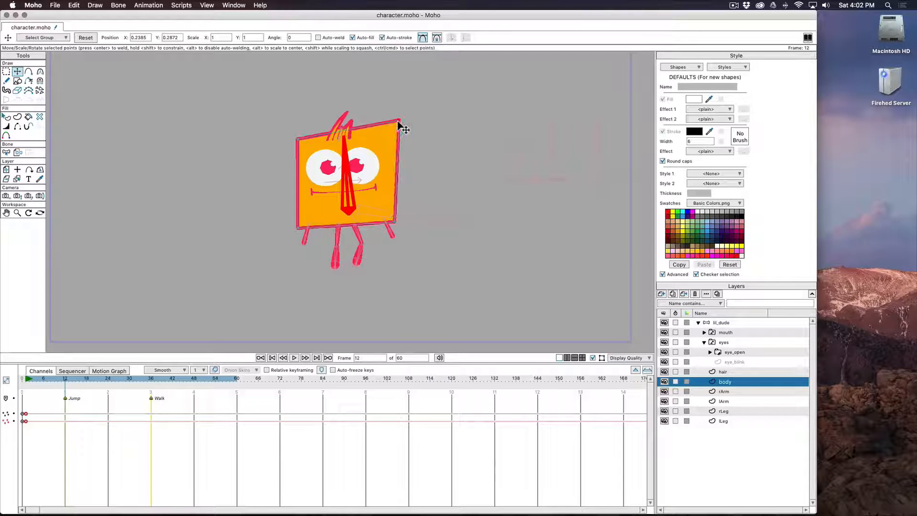
pyautogui.moveTo(58, 381); pyautogui.dragTo(26, 401)
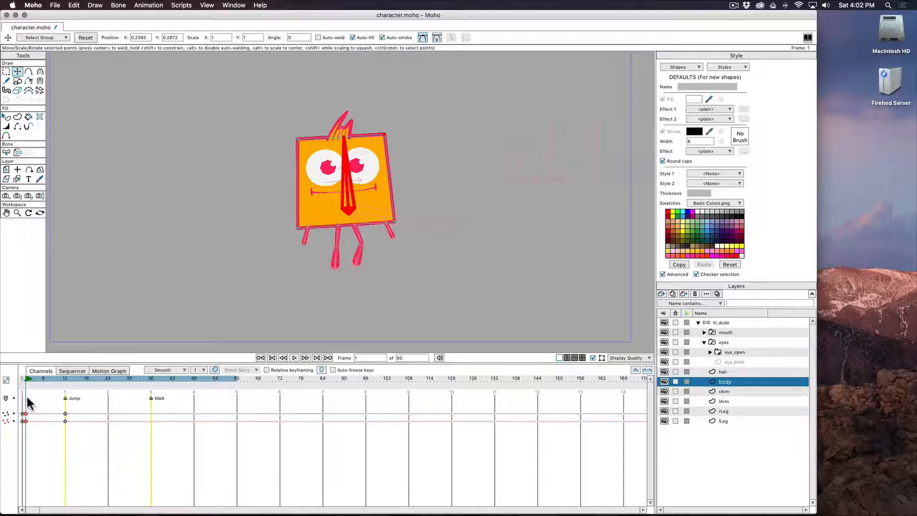
# Select the lil_dude bone layer and collapse its sublayers
pyautogui.click(717, 323)
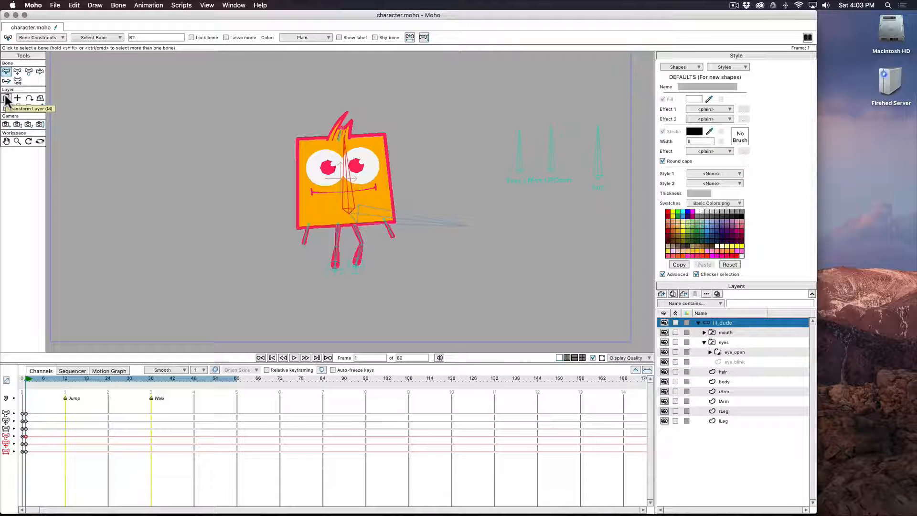
pyautogui.click(699, 323)
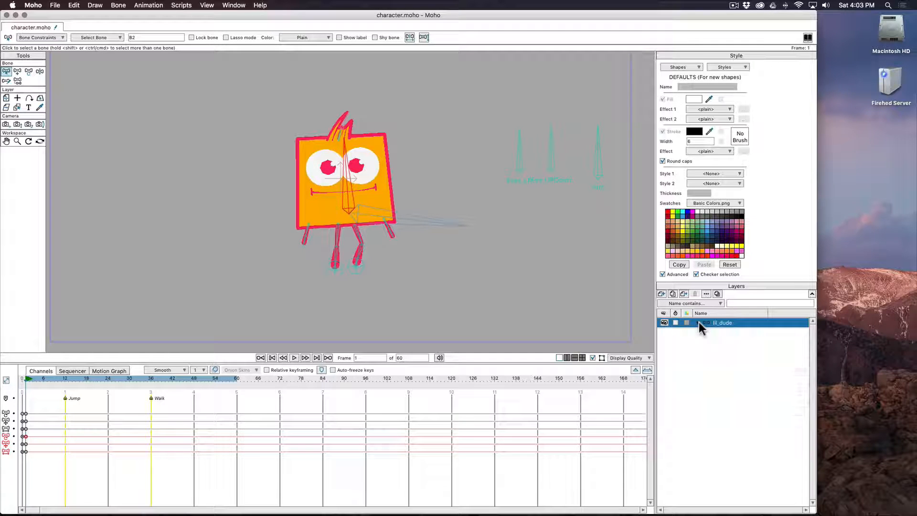
# Check the lil_dude layer's visibility toggle, and examine the timeline keys of its mouth and eyes switch layers
pyautogui.click(664, 322)
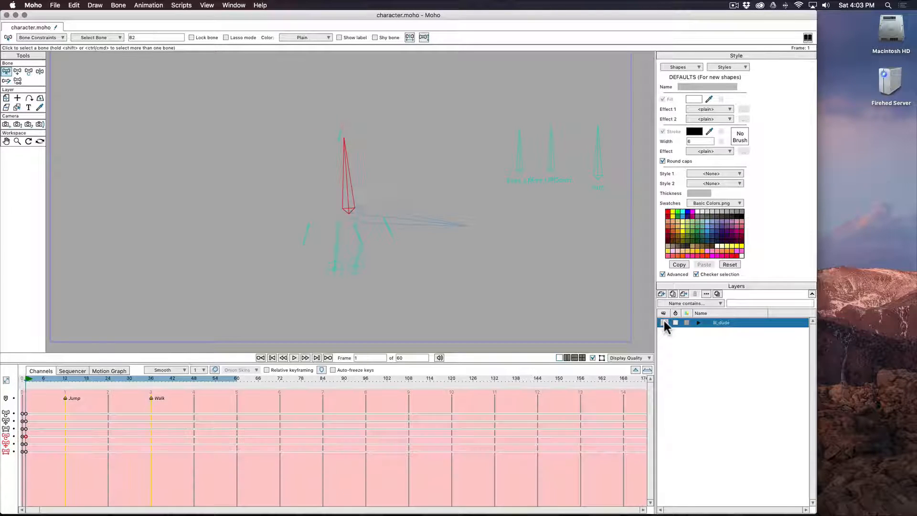
pyautogui.click(664, 322)
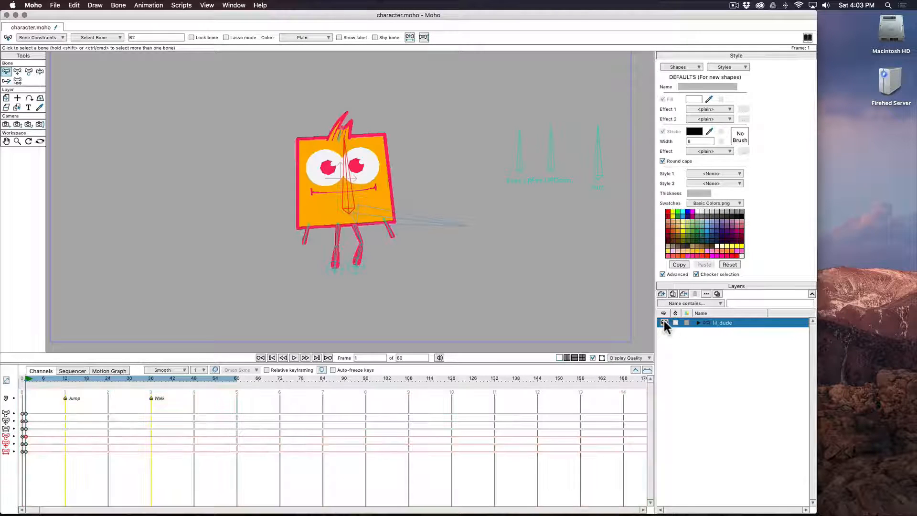
pyautogui.click(698, 322)
pyautogui.click(722, 333)
pyautogui.click(724, 341)
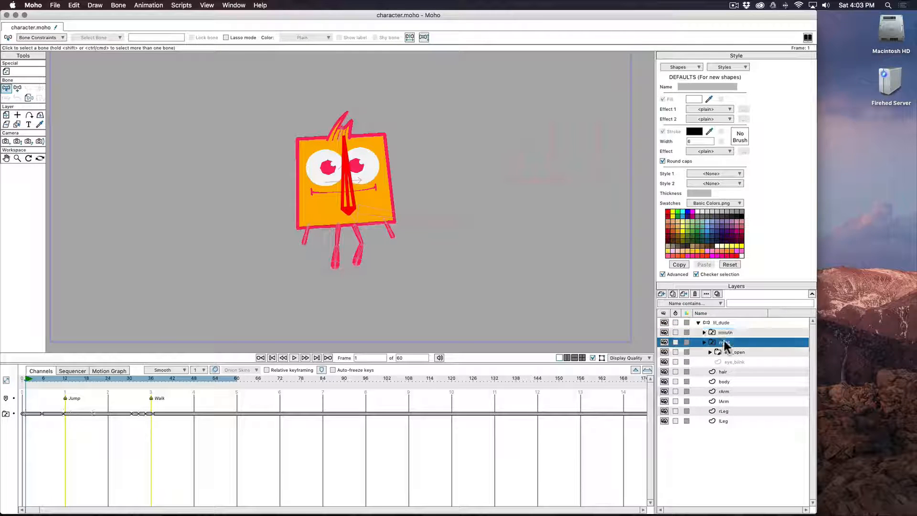
pyautogui.click(705, 342)
pyautogui.click(704, 331)
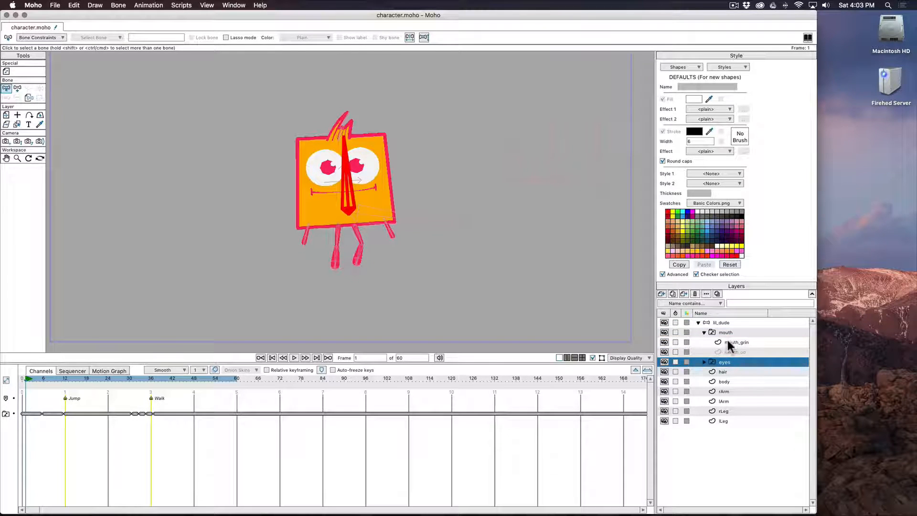
pyautogui.click(728, 342)
pyautogui.click(729, 352)
pyautogui.click(730, 342)
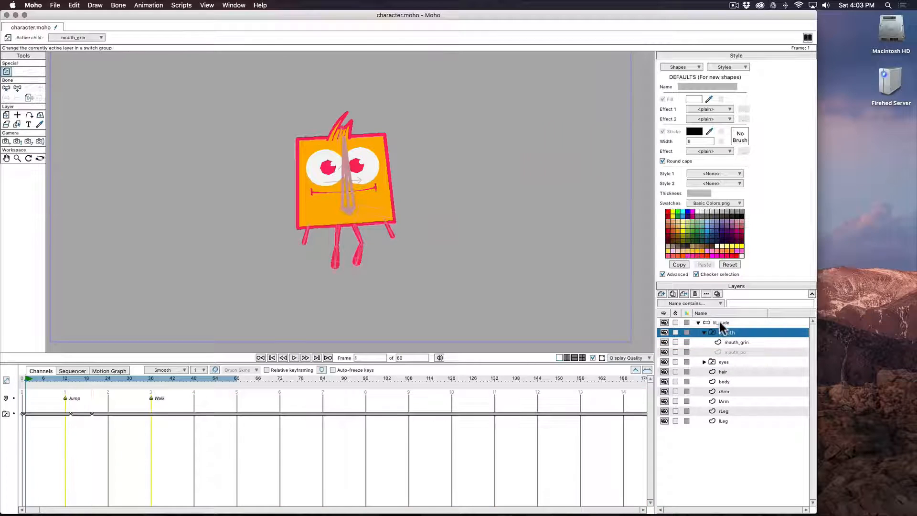
# Select the lil_dude bone layer and collapse its mouth and eyes groups
pyautogui.click(719, 322)
pyautogui.click(704, 332)
pyautogui.click(704, 342)
pyautogui.click(705, 340)
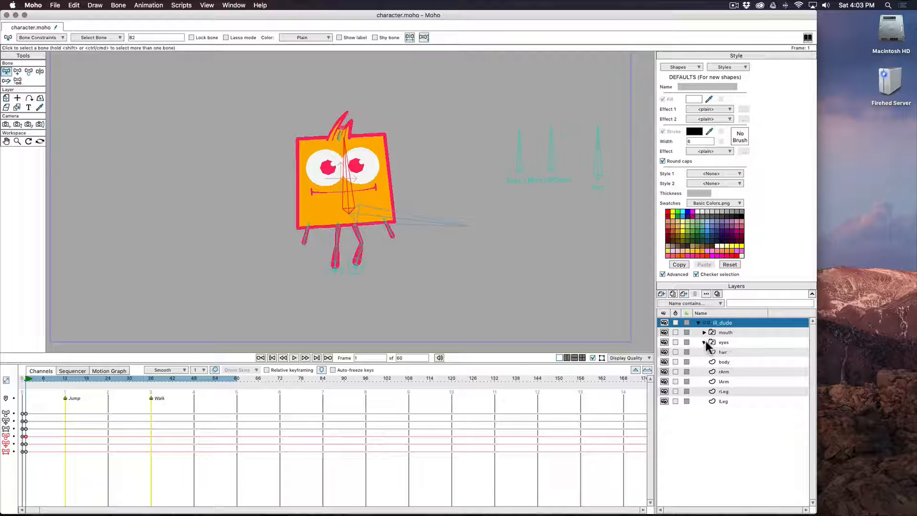
# Try moving, scaling and rotating the whole lil_dude layer on frame 1 with Transform Layer, undoing each change
pyautogui.click(6, 98)
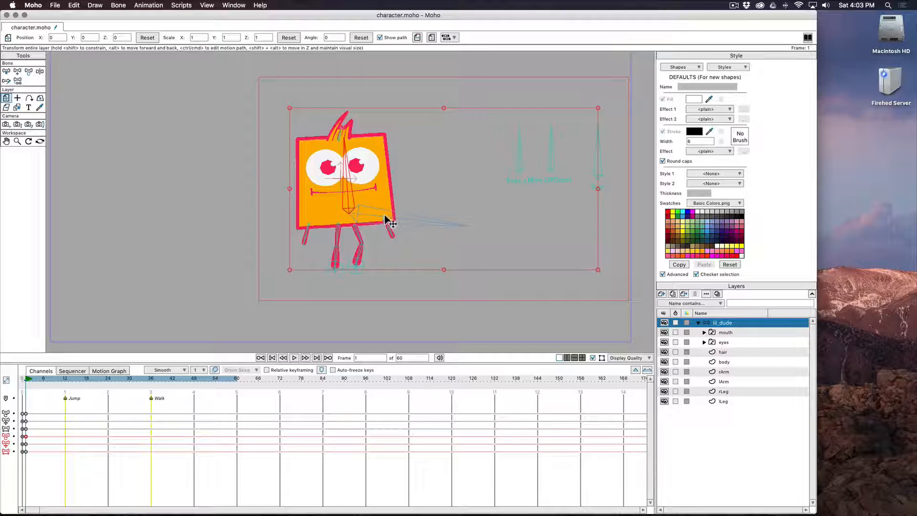
pyautogui.moveTo(385, 206)
pyautogui.mouseDown()
pyautogui.moveTo(385, 191)
pyautogui.moveTo(403, 195)
pyautogui.moveTo(403, 205)
pyautogui.moveTo(396, 195)
pyautogui.mouseUp()
pyautogui.press('super+z')
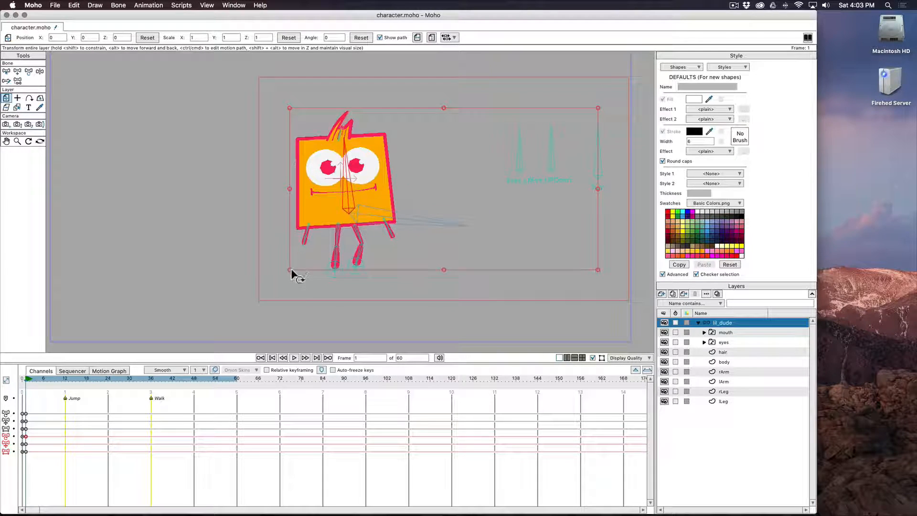
pyautogui.moveTo(290, 268); pyautogui.dragTo(327, 253)
pyautogui.press('super+z')
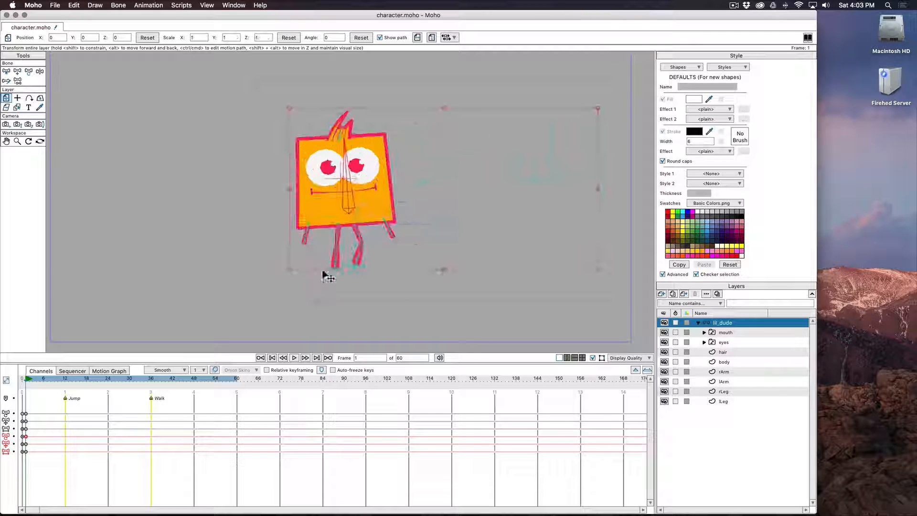
pyautogui.moveTo(315, 285); pyautogui.dragTo(318, 286)
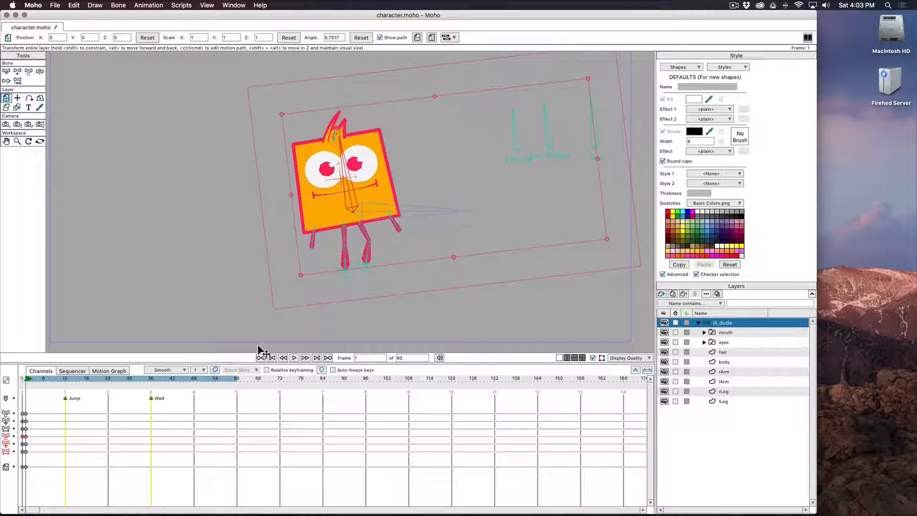
pyautogui.press('super+z')
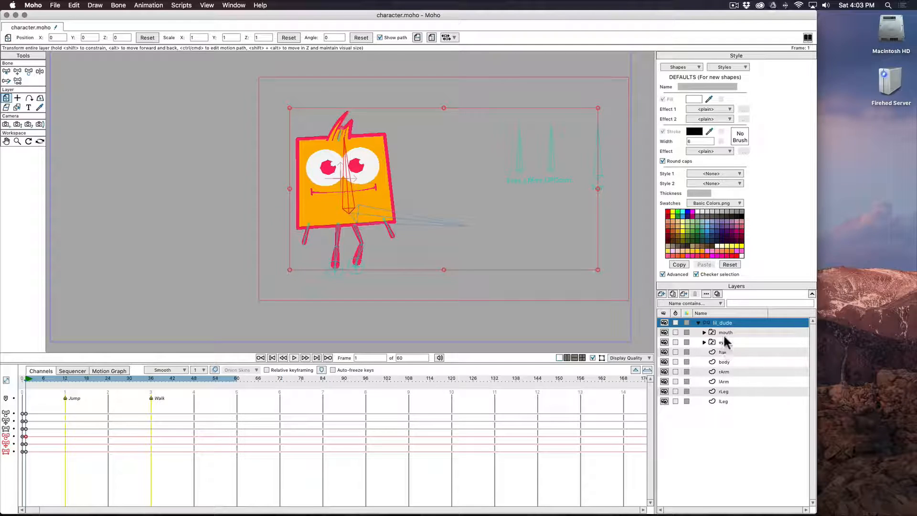
# Key the hair layer's position on frame 1, and move it to about X 0.32, Y 0.08 on frame 13, onto the body's raised corner
pyautogui.click(724, 351)
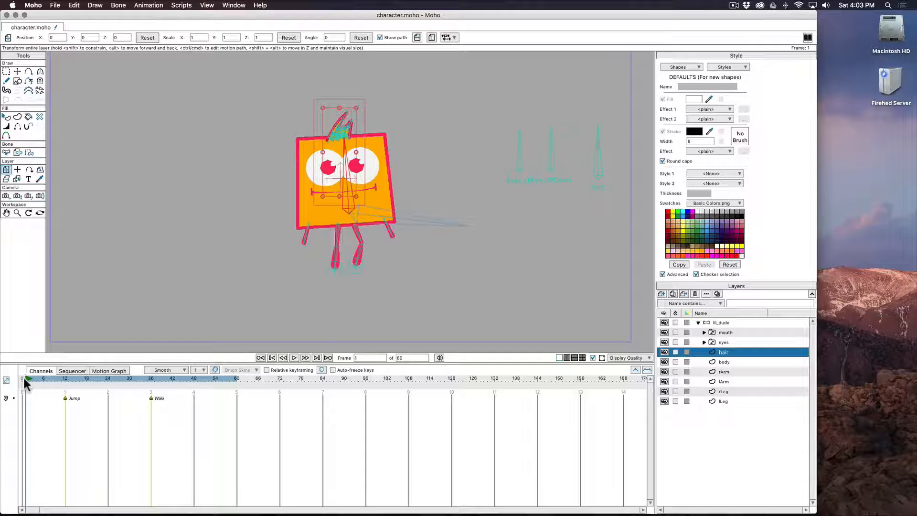
pyautogui.click(346, 125)
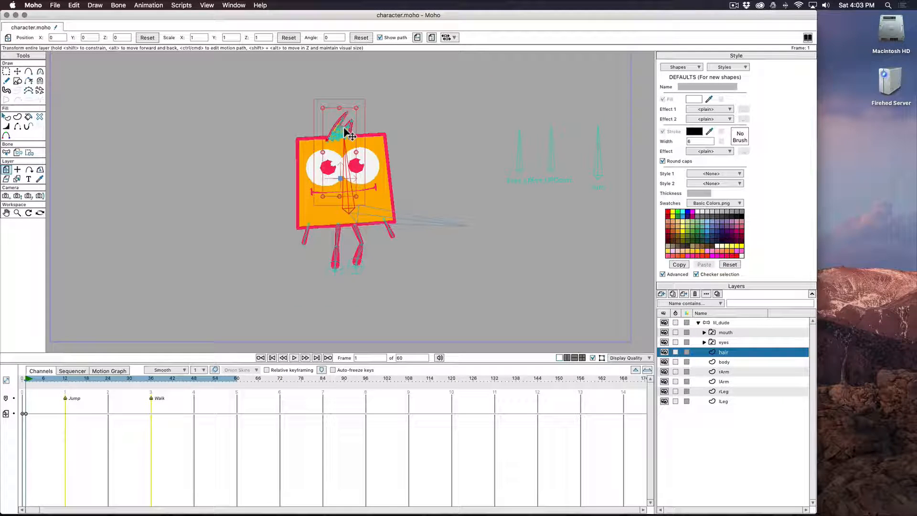
pyautogui.moveTo(30, 379); pyautogui.dragTo(68, 380)
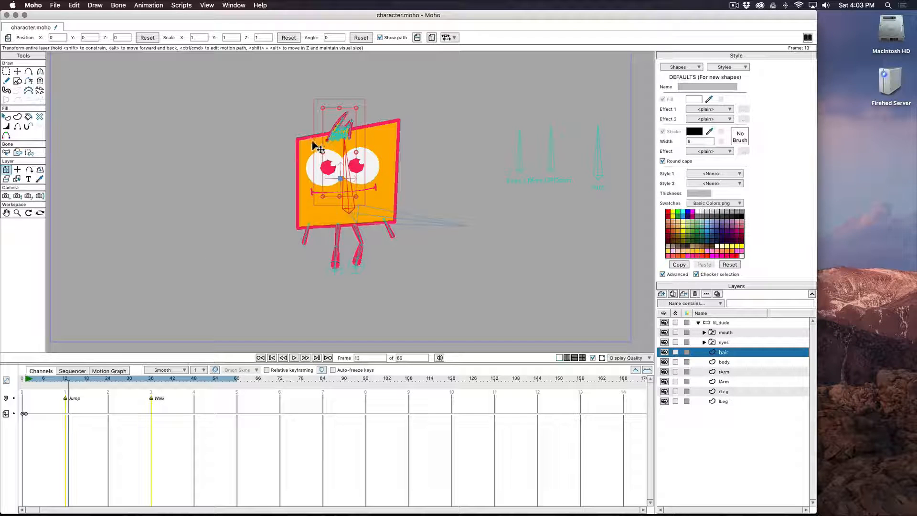
pyautogui.click(355, 131)
pyautogui.moveTo(360, 138); pyautogui.dragTo(406, 121)
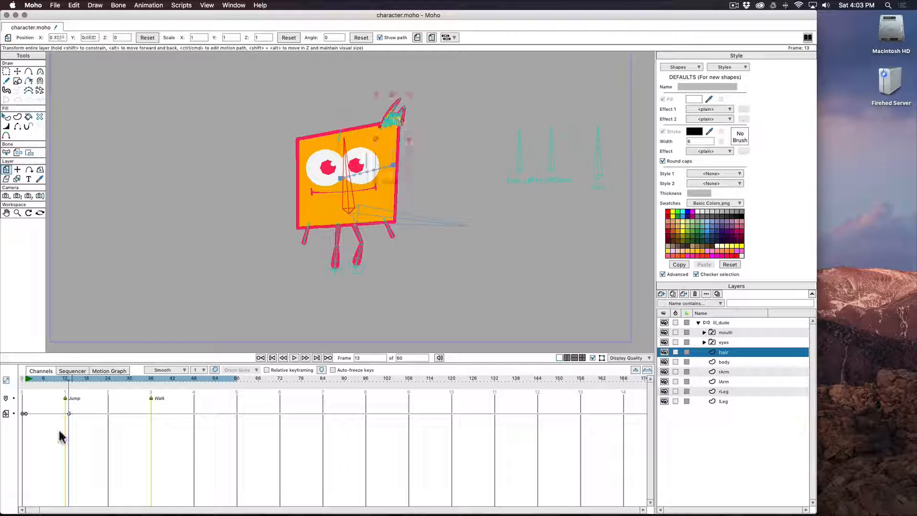
pyautogui.moveTo(58, 381)
pyautogui.mouseDown()
pyautogui.moveTo(39, 380)
pyautogui.moveTo(67, 385)
pyautogui.moveTo(54, 391)
pyautogui.moveTo(68, 385)
pyautogui.mouseUp()
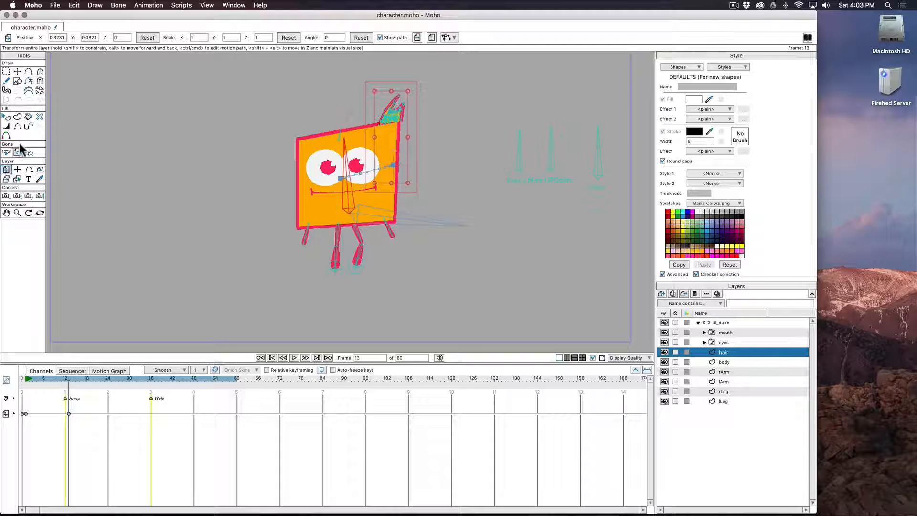
# Select the lil_dude bone layer with Manipulate Bones and freeze its pose on frame 12
pyautogui.click(724, 323)
pyautogui.click(38, 73)
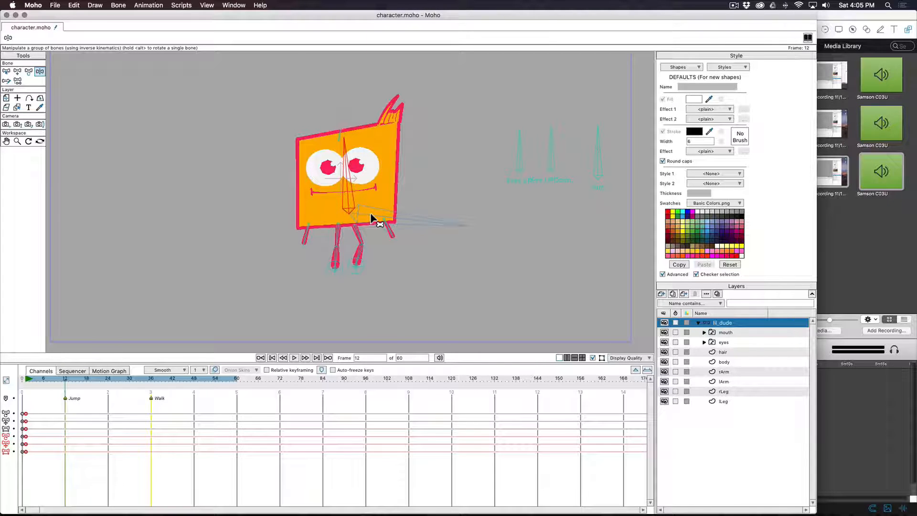
pyautogui.click(119, 5)
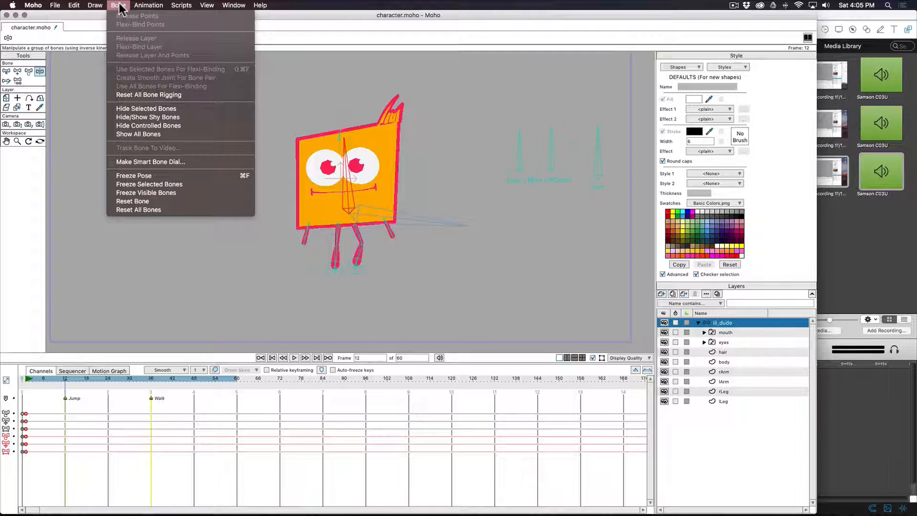
pyautogui.click(167, 177)
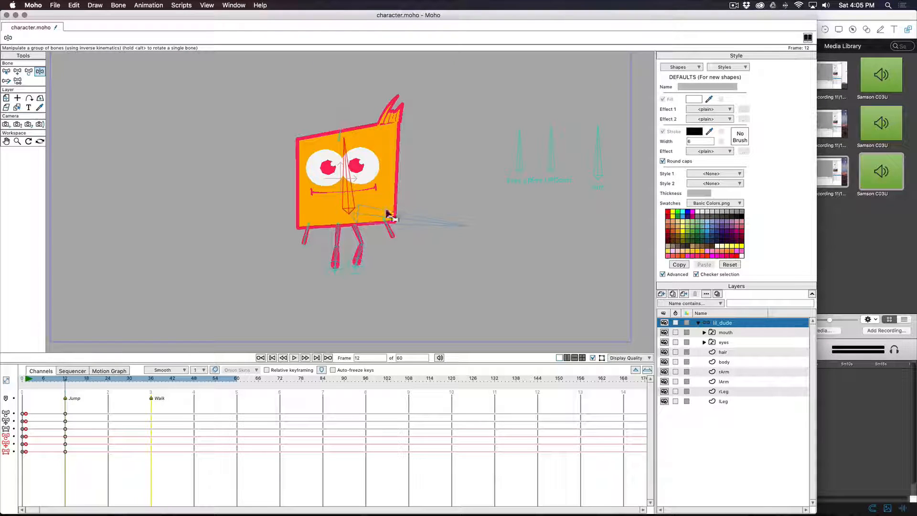
# Move the playhead to frame 24, select the bone keys on frame 12, and view the default interpolation options
pyautogui.moveTo(62, 382)
pyautogui.mouseDown()
pyautogui.moveTo(37, 380)
pyautogui.moveTo(79, 388)
pyautogui.moveTo(64, 389)
pyautogui.mouseUp()
pyautogui.moveTo(66, 377); pyautogui.dragTo(107, 378)
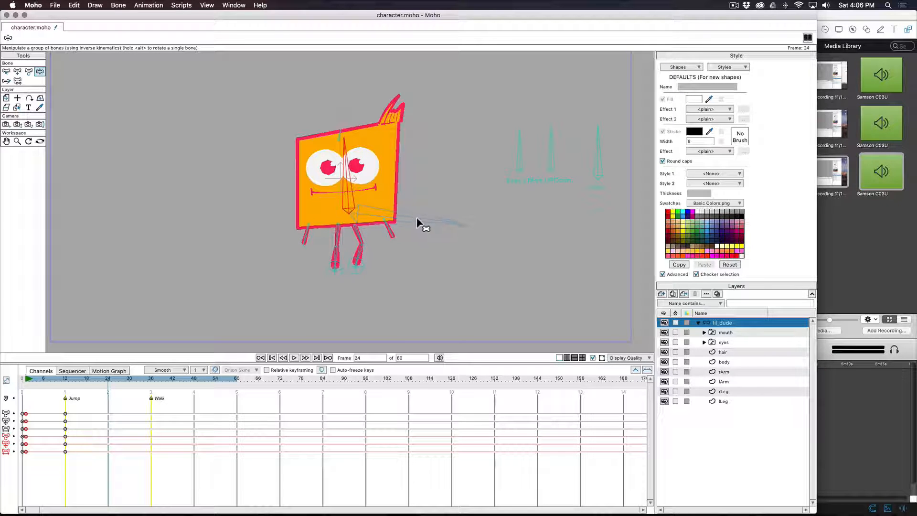
pyautogui.moveTo(62, 434); pyautogui.dragTo(64, 451)
pyautogui.click(184, 371)
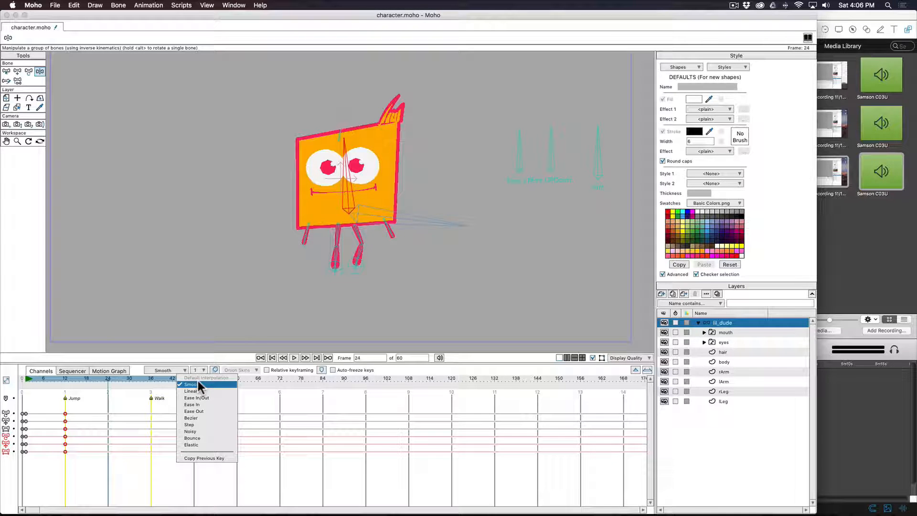
pyautogui.click(104, 378)
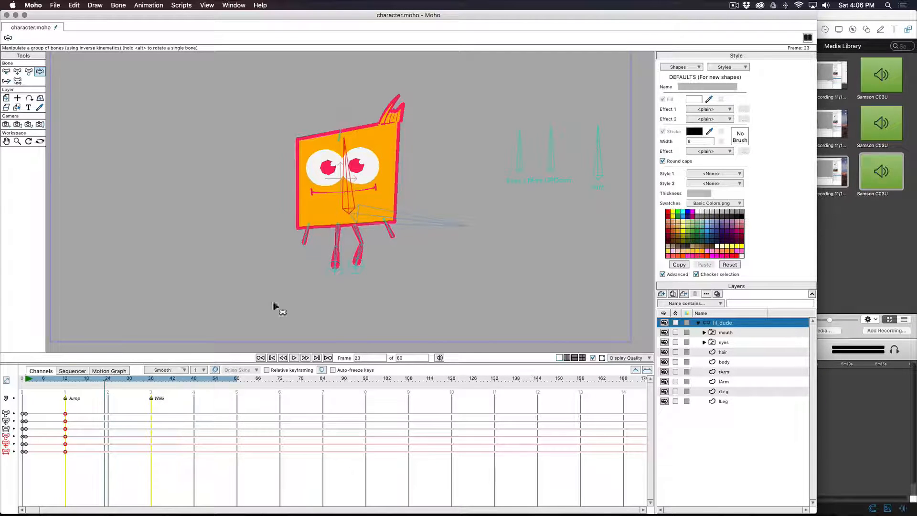
# Try lowering the hip bone on frame 24 with Smooth and with Ease In/Out as default interpolation, undoing both and restoring Smooth
pyautogui.moveTo(446, 213); pyautogui.dragTo(438, 232)
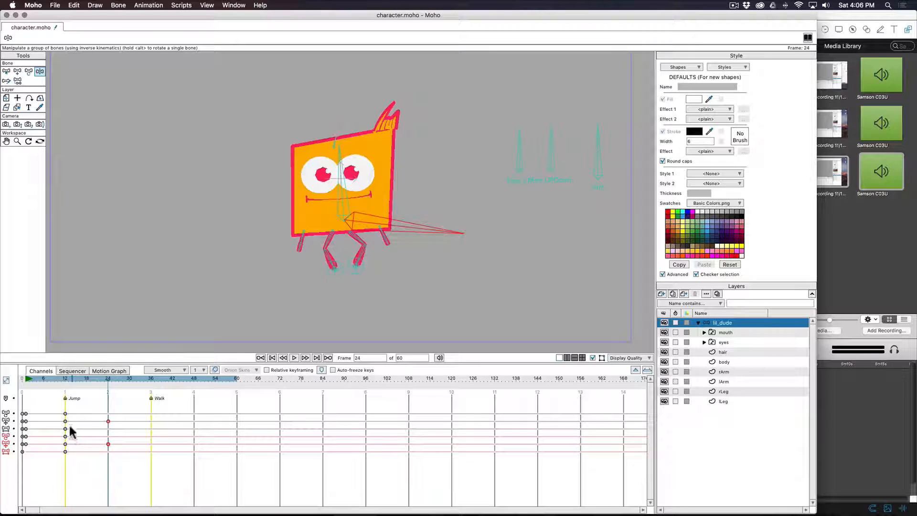
pyautogui.hotkey('ctrl', 'z')
pyautogui.click(178, 370)
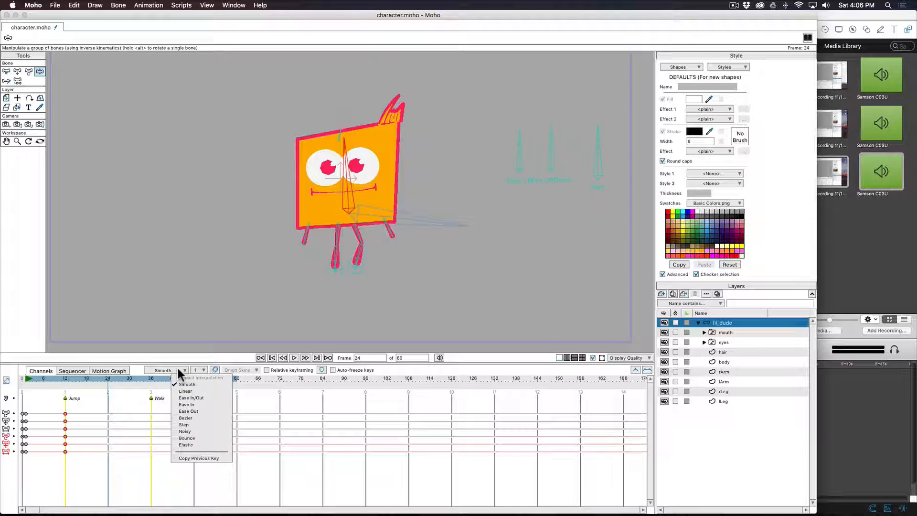
pyautogui.click(208, 397)
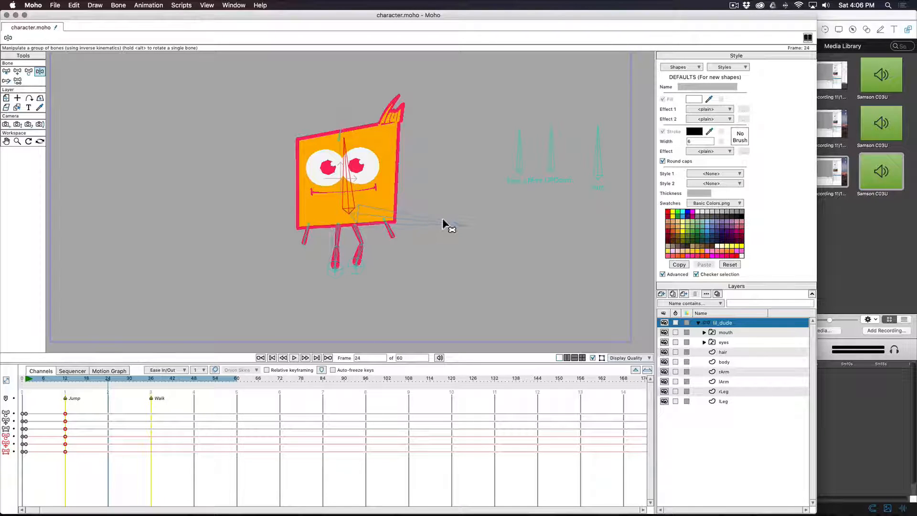
pyautogui.moveTo(443, 220); pyautogui.dragTo(442, 236)
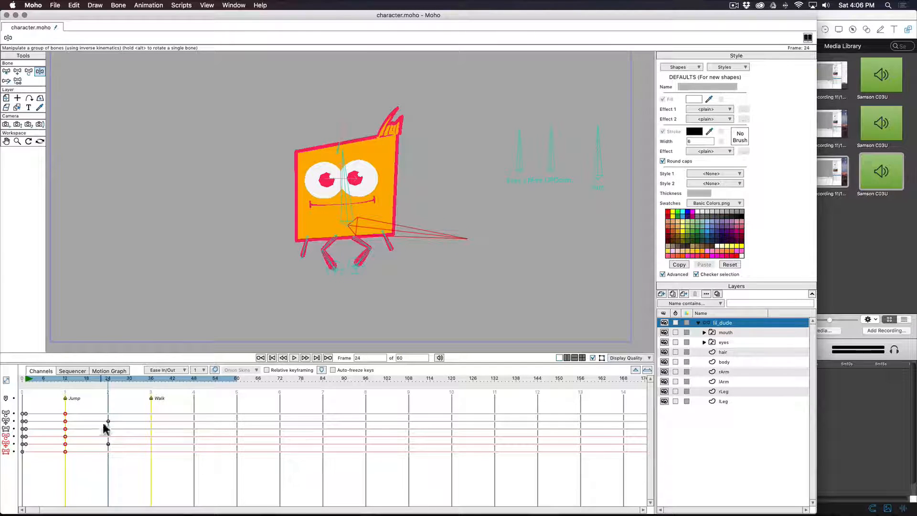
pyautogui.moveTo(124, 412); pyautogui.dragTo(105, 471)
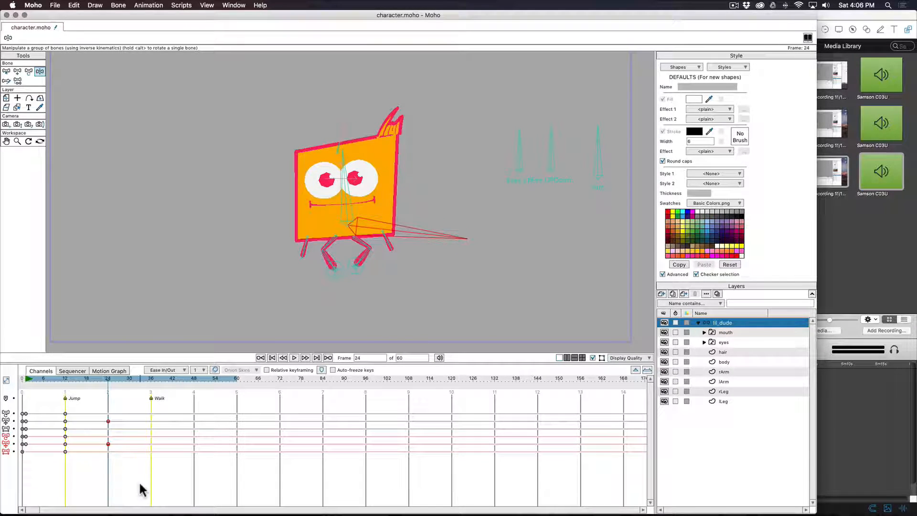
pyautogui.press('super+z')
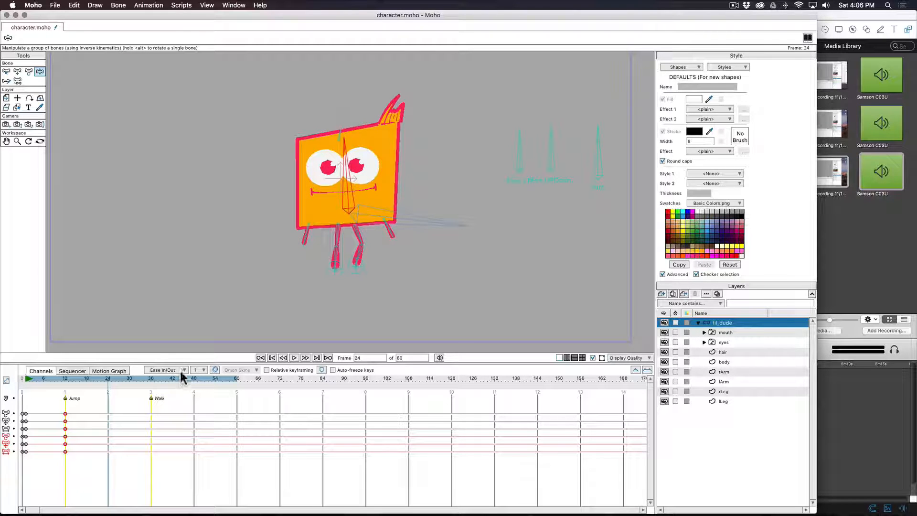
pyautogui.click(183, 371)
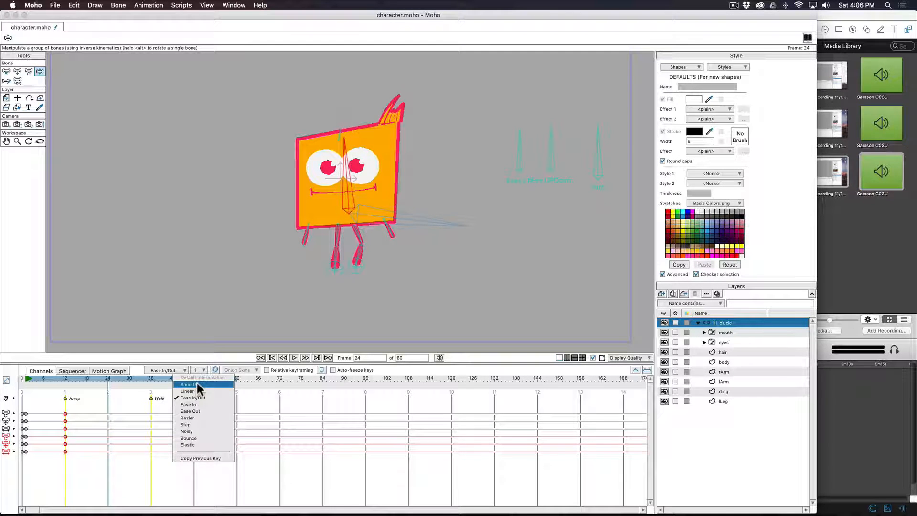
pyautogui.click(196, 384)
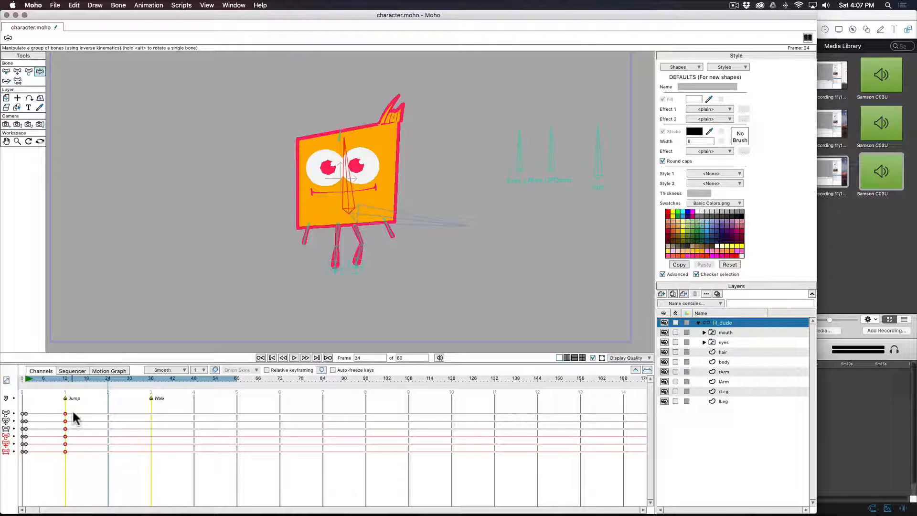
# Set the bone keys on frame 12 to Ease In/Out, and lower the hip bone into a crouch on frame 24
pyautogui.moveTo(73, 409); pyautogui.dragTo(59, 458)
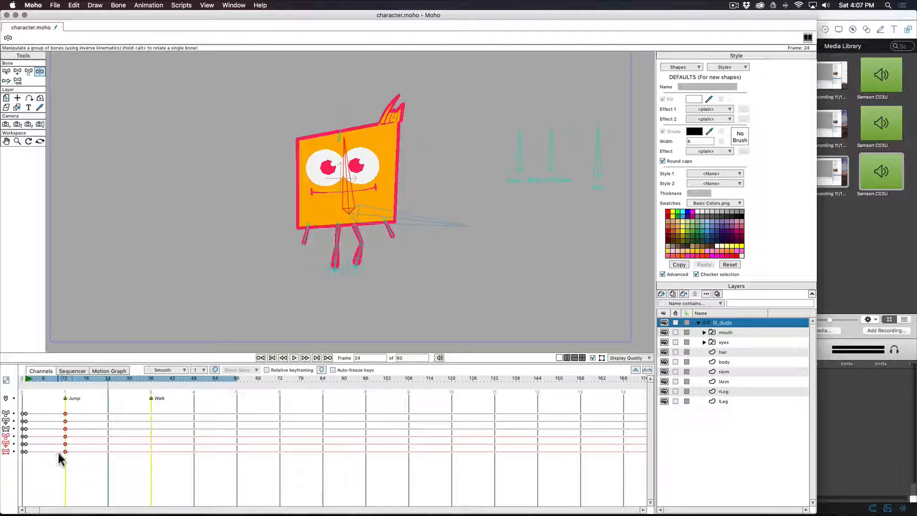
pyautogui.rightClick(65, 415)
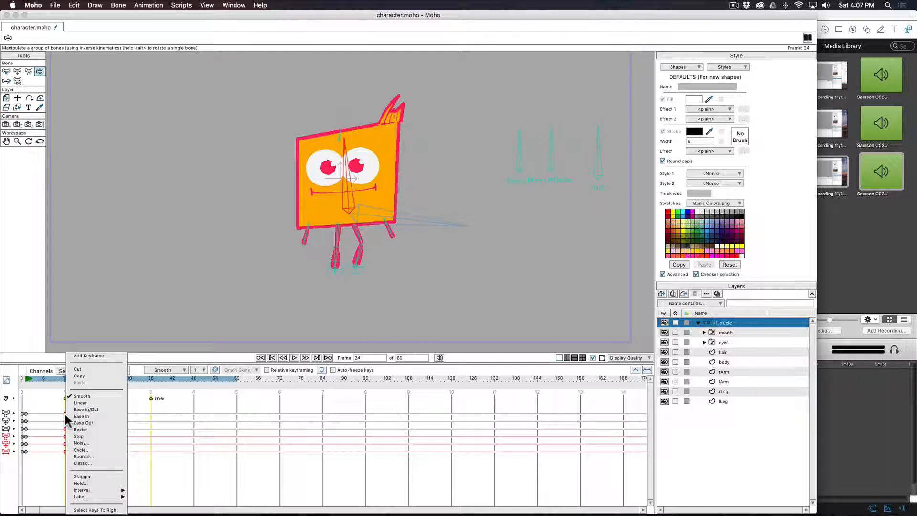
pyautogui.click(99, 409)
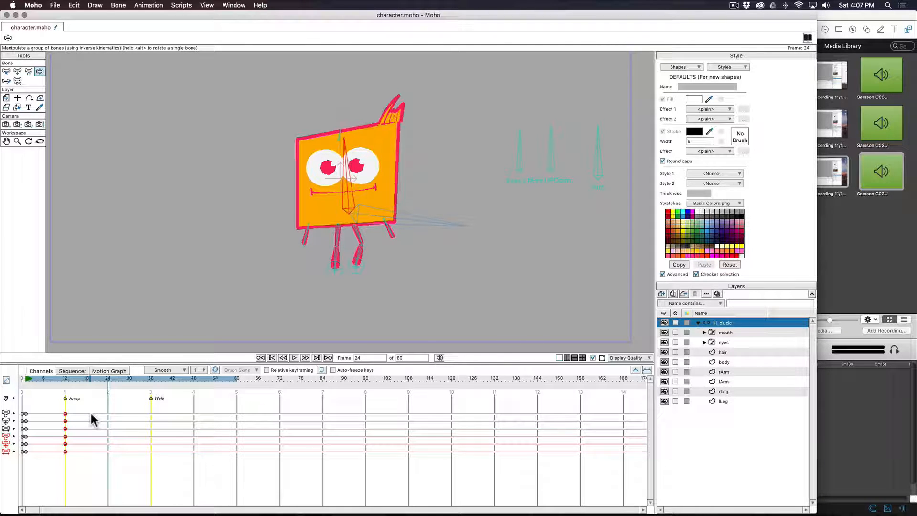
pyautogui.click(91, 414)
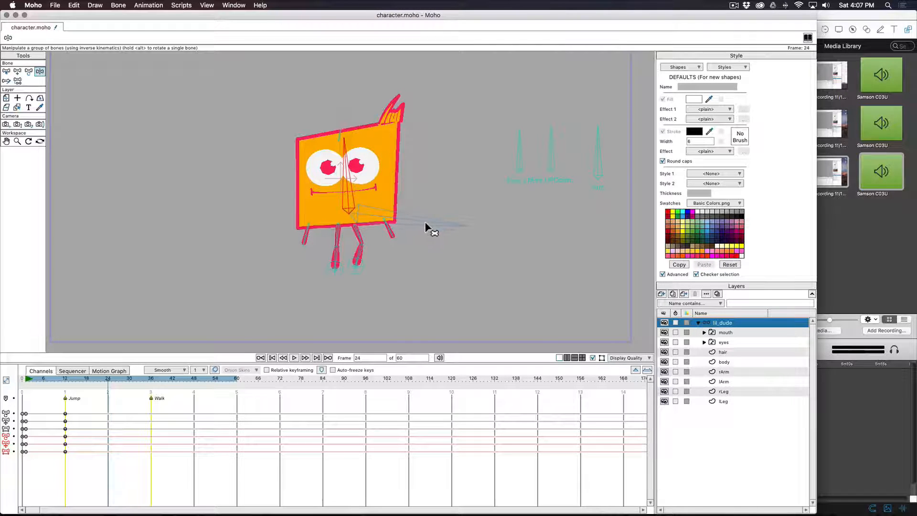
pyautogui.moveTo(430, 225)
pyautogui.mouseDown()
pyautogui.moveTo(418, 238)
pyautogui.moveTo(429, 242)
pyautogui.mouseUp()
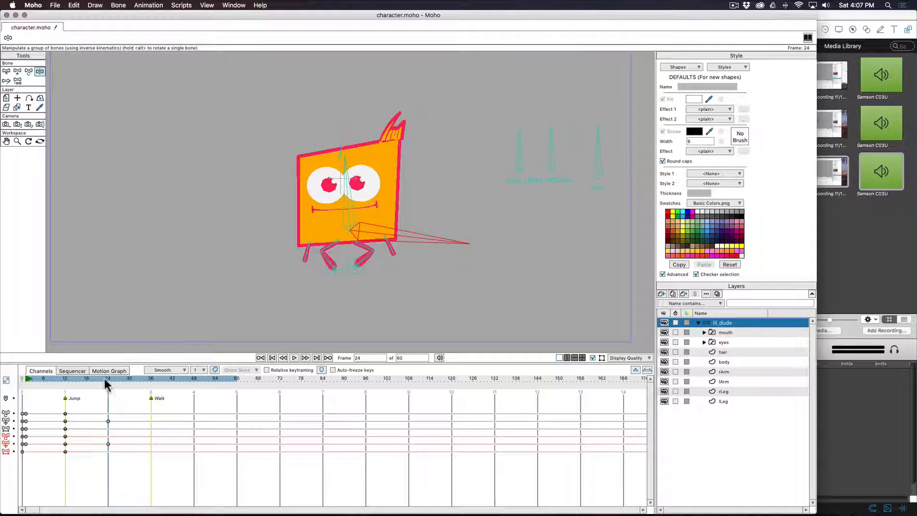
# Scrub the crouch between frames 12 and 24, and examine the vertical spine bone's own keys with Select Bone
pyautogui.click(67, 386)
pyautogui.moveTo(66, 385); pyautogui.dragTo(104, 395)
pyautogui.click(6, 72)
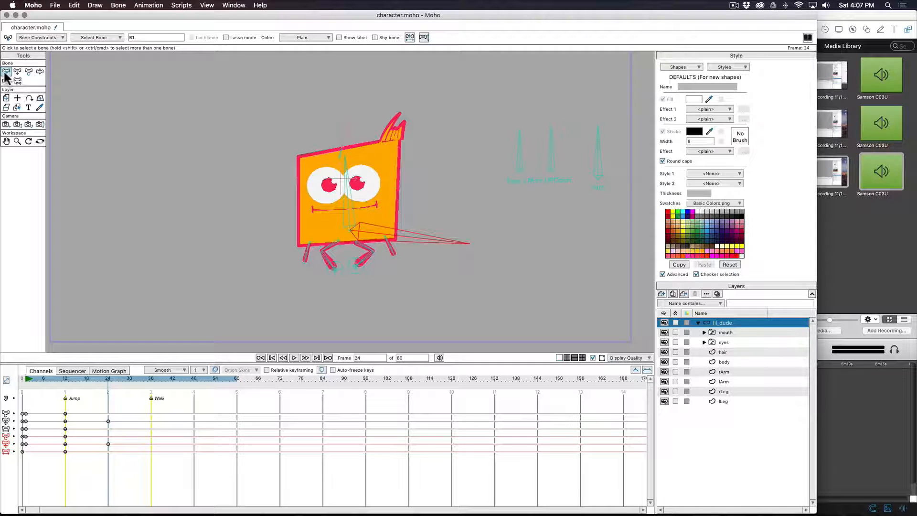
pyautogui.click(348, 198)
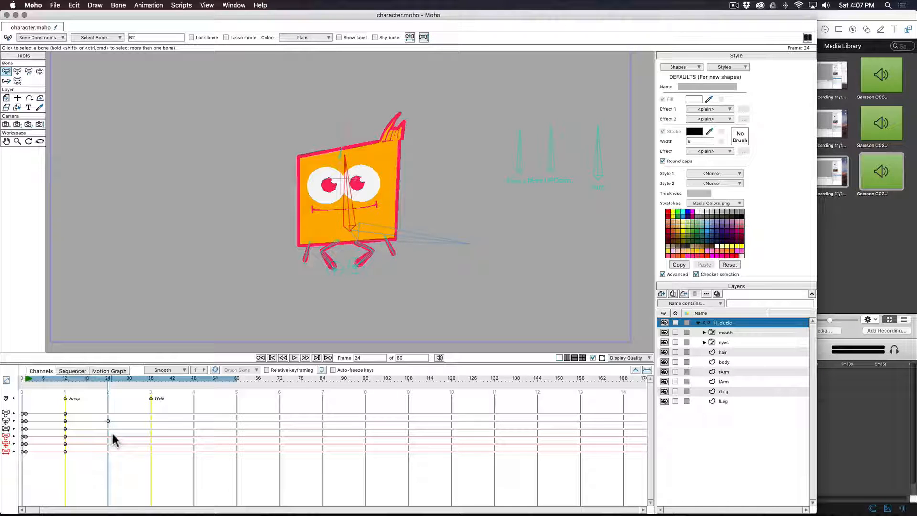
pyautogui.moveTo(112, 433); pyautogui.dragTo(63, 458)
pyautogui.moveTo(112, 436); pyautogui.dragTo(102, 460)
# Compare the selected-bone keys of the hip and spine bones on frames 12 and 24, ending on the hip bone's keys
pyautogui.click(404, 237)
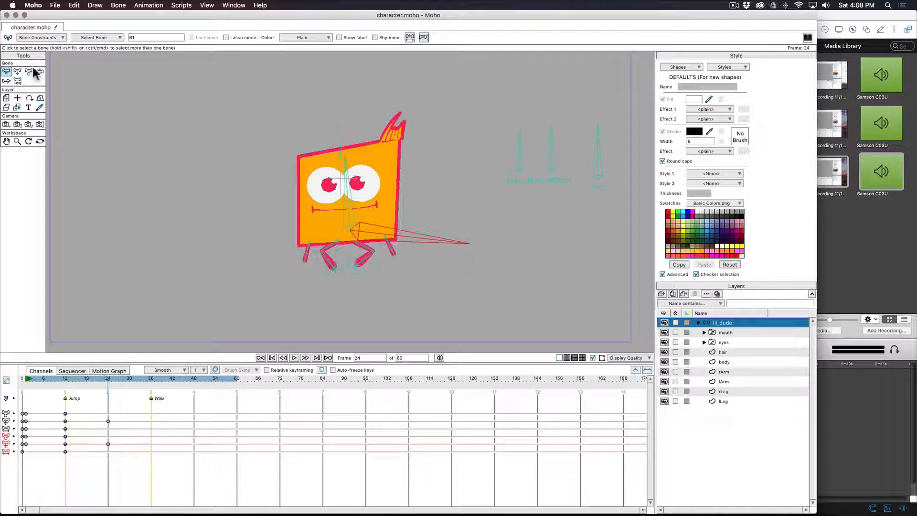
pyautogui.click(352, 175)
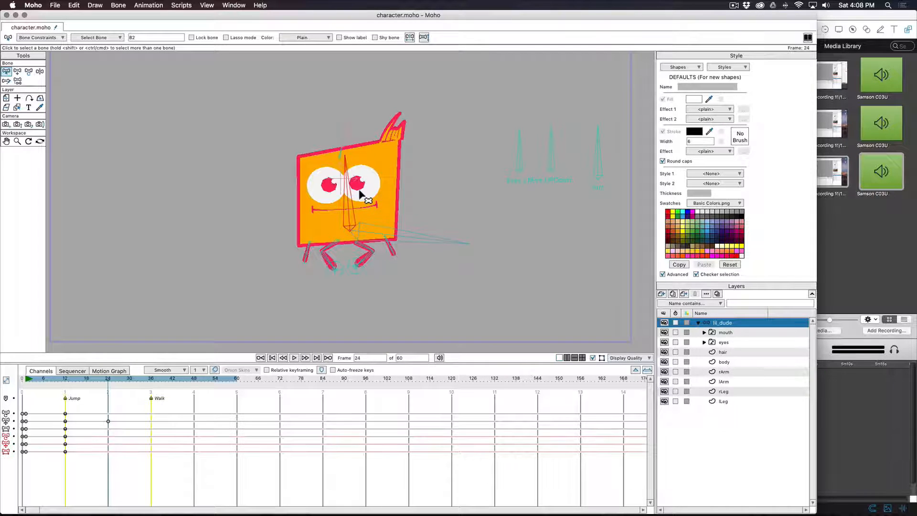
pyautogui.moveTo(58, 432); pyautogui.dragTo(115, 453)
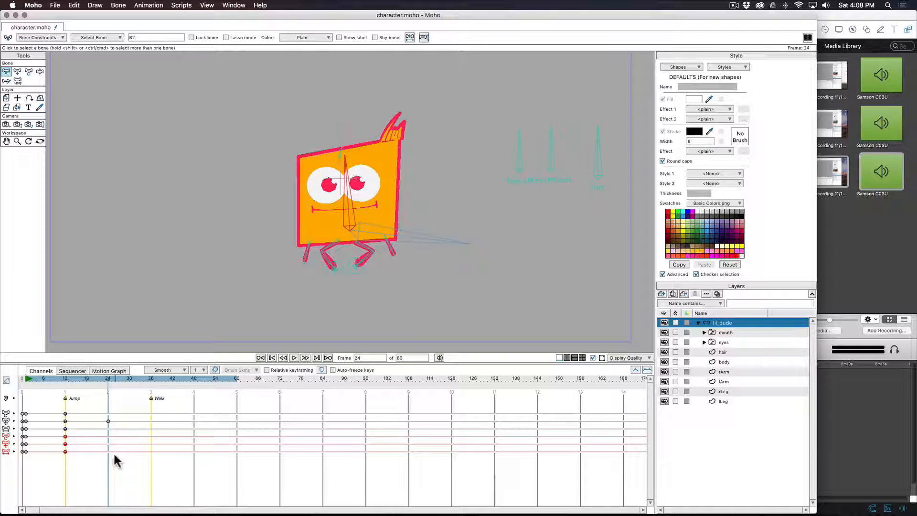
pyautogui.click(443, 242)
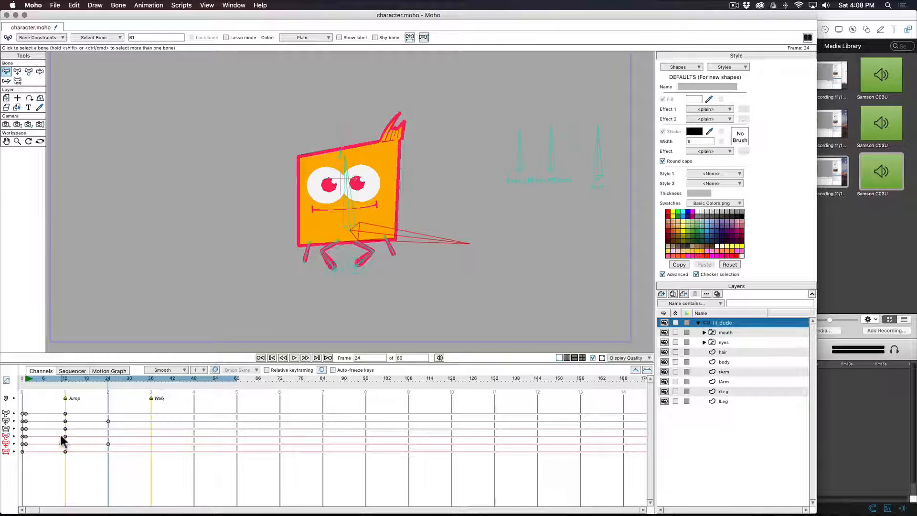
pyautogui.moveTo(54, 441); pyautogui.dragTo(115, 447)
pyautogui.moveTo(106, 382)
pyautogui.mouseDown()
pyautogui.moveTo(62, 382)
pyautogui.moveTo(107, 379)
pyautogui.mouseUp()
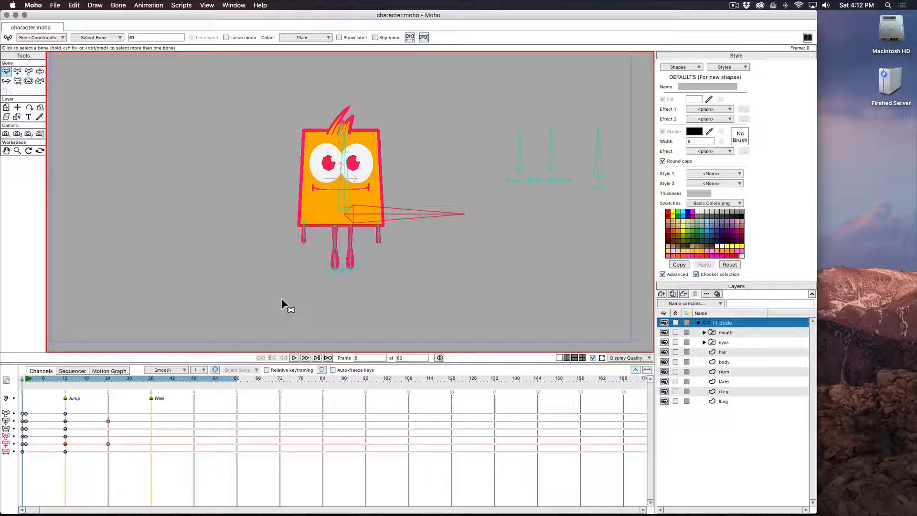
# Go to frame 0 and clear the animation from the whole document after the current frame
pyautogui.click(65, 378)
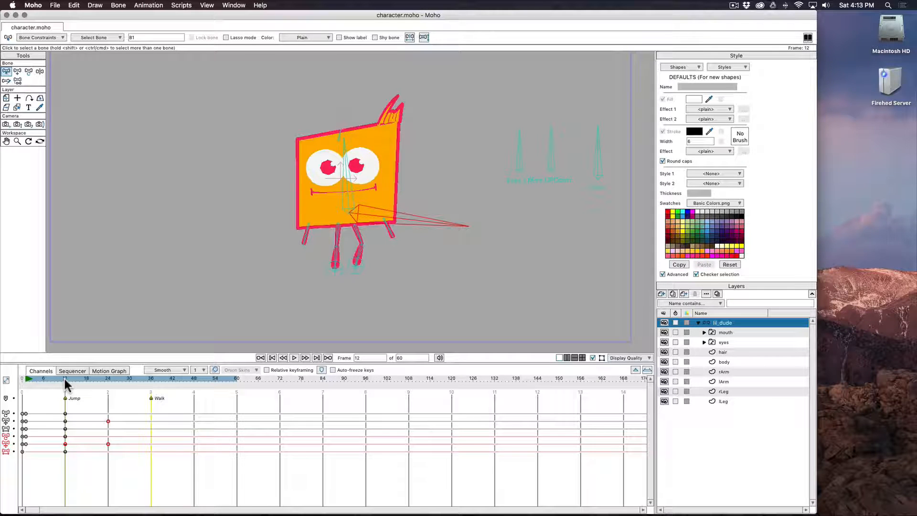
pyautogui.moveTo(65, 380); pyautogui.dragTo(22, 408)
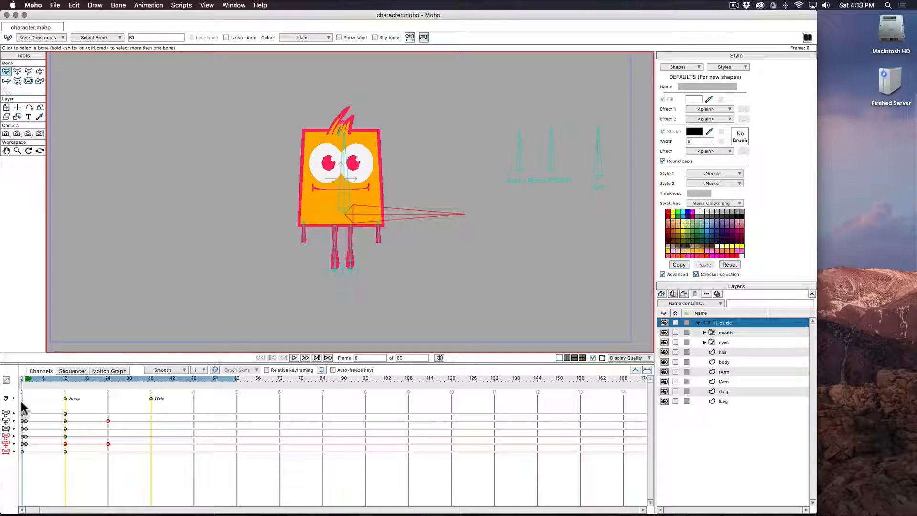
pyautogui.click(186, 8)
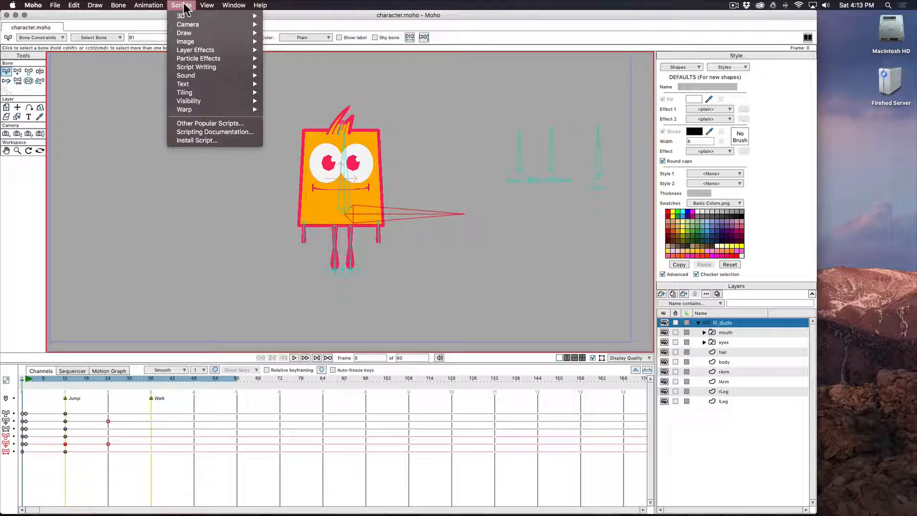
pyautogui.moveTo(238, 6)
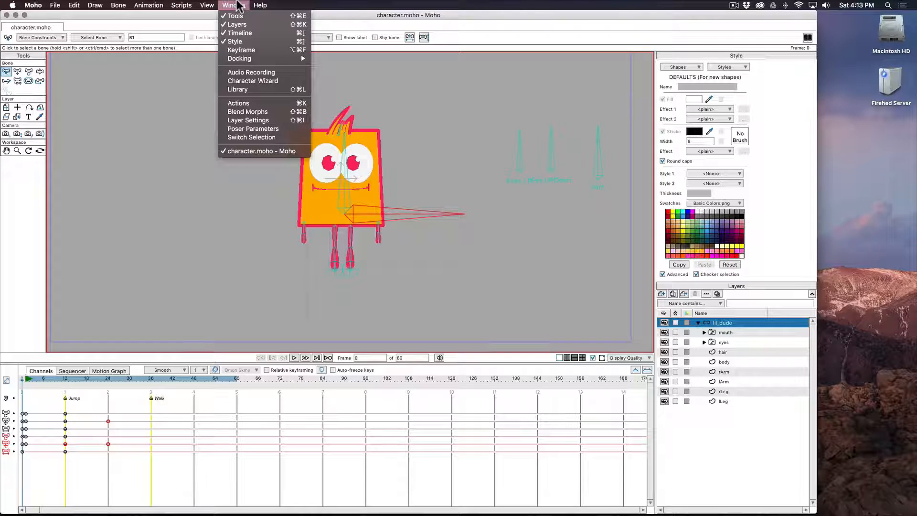
pyautogui.moveTo(148, 5)
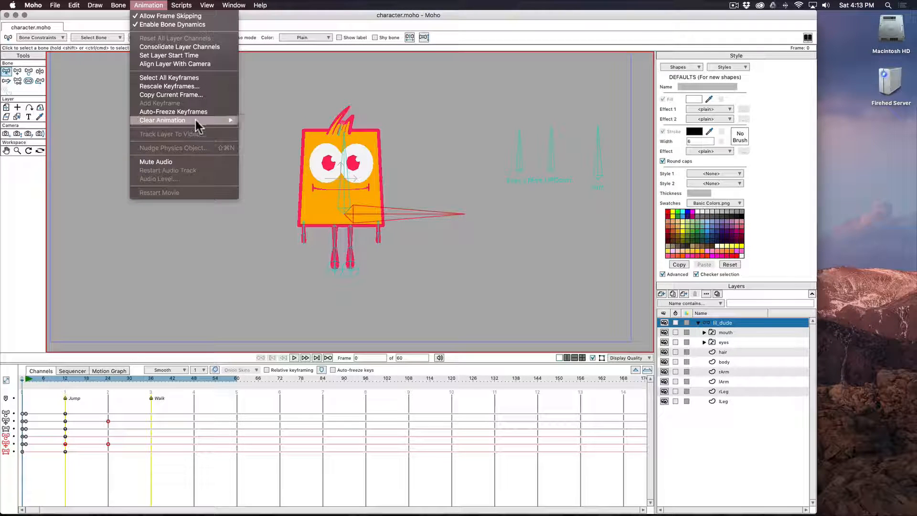
pyautogui.moveTo(196, 121)
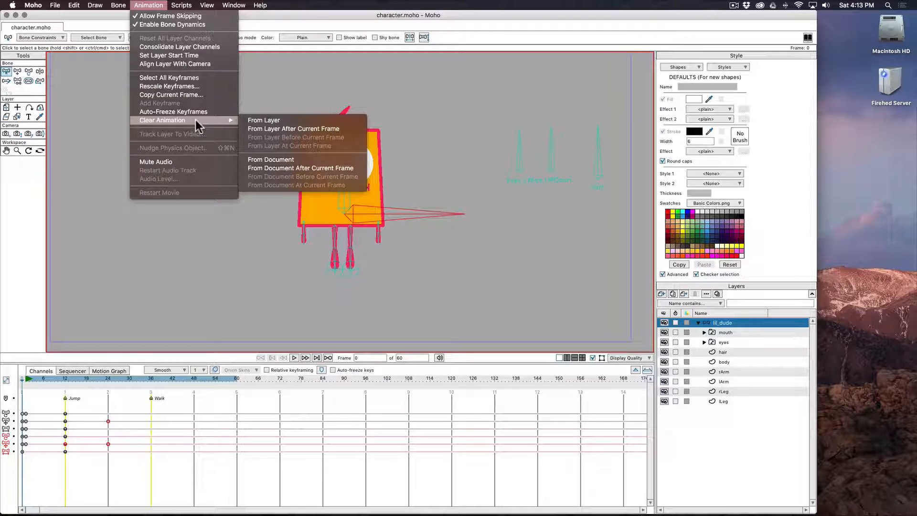
pyautogui.click(288, 167)
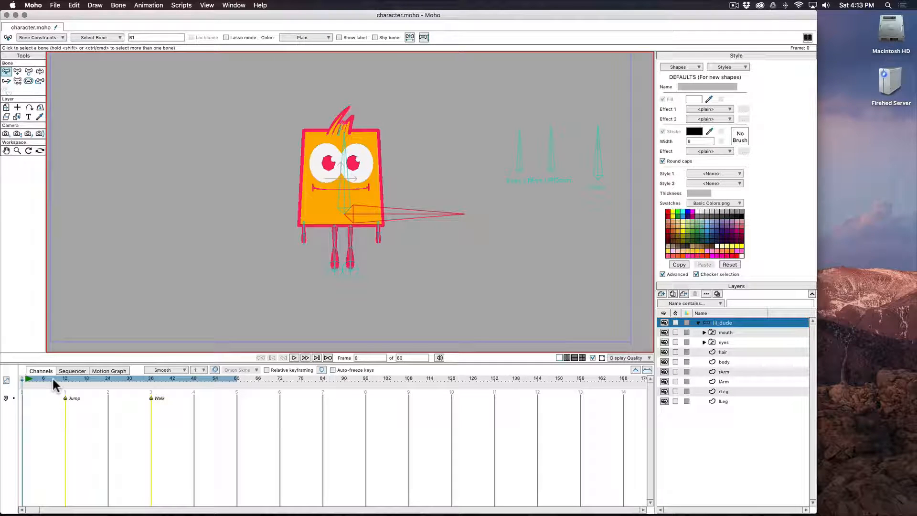
# Move to frame 12 and freeze the character's standing pose there
pyautogui.press('Right')
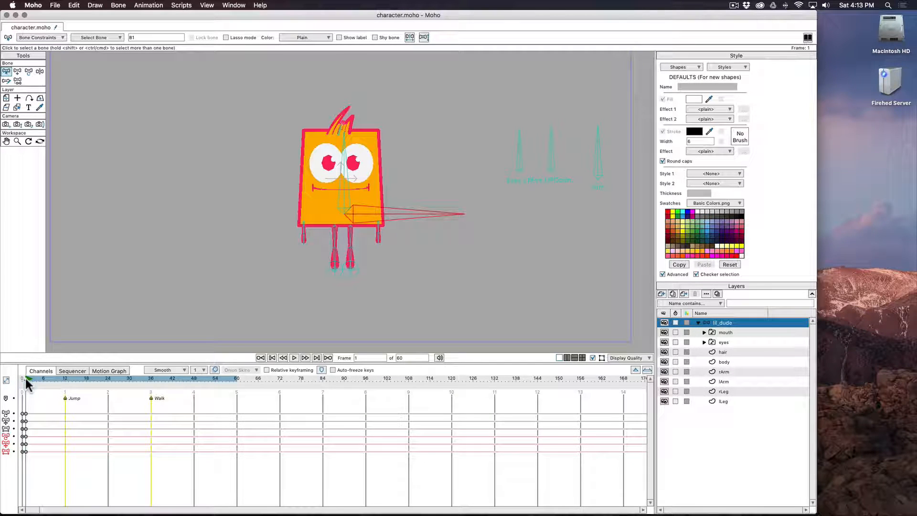
pyautogui.moveTo(25, 379); pyautogui.dragTo(63, 380)
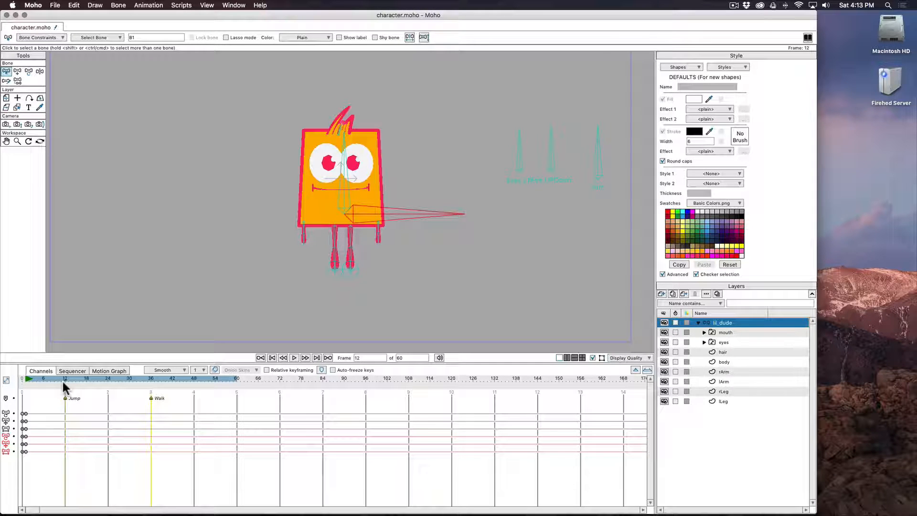
pyautogui.press('super+f')
pyautogui.moveTo(67, 382)
pyautogui.mouseDown()
pyautogui.moveTo(107, 383)
pyautogui.moveTo(64, 384)
pyautogui.mouseUp()
# On frame 14, use Manipulate Bones to lower the hip bone into a crouch and bend both arms outward
pyautogui.press('Right')
pyautogui.press('Right')
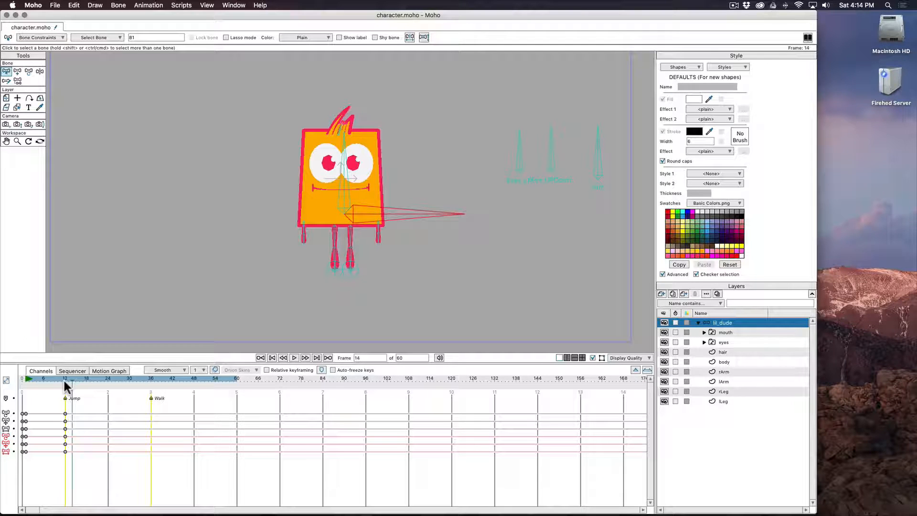
pyautogui.click(41, 71)
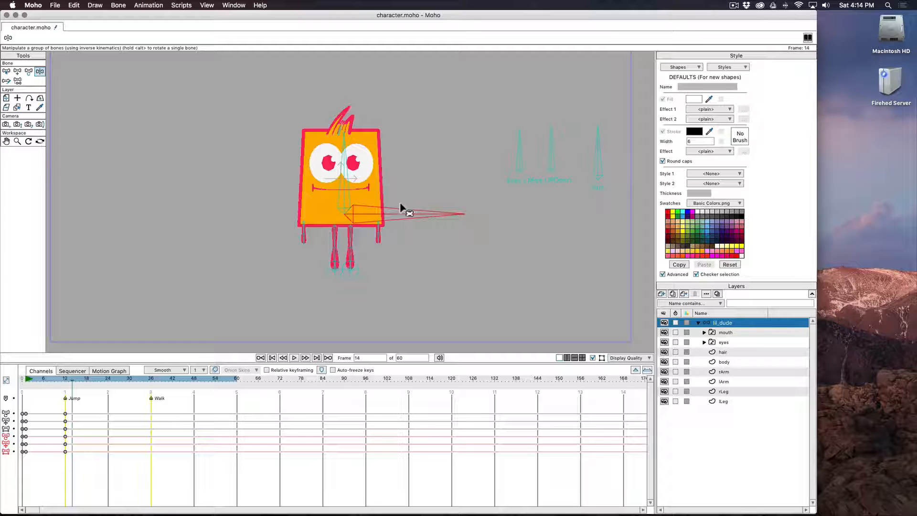
pyautogui.moveTo(434, 218); pyautogui.dragTo(431, 228)
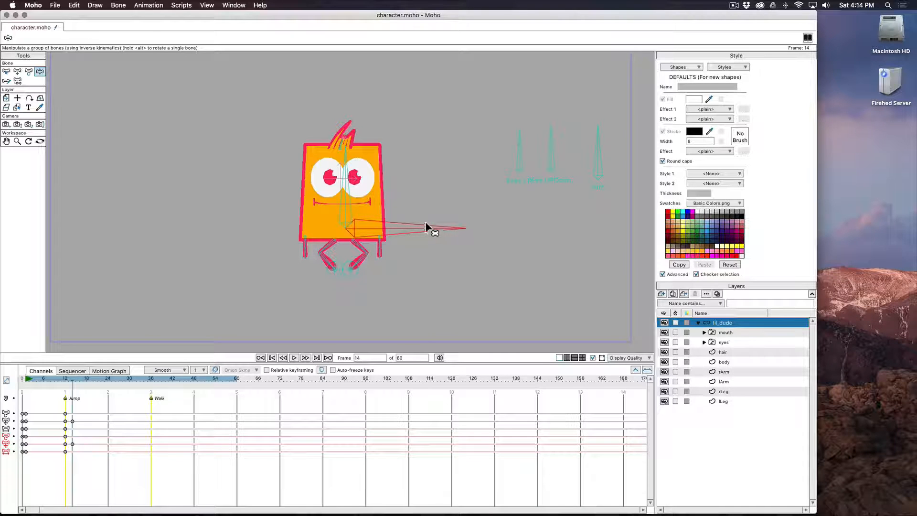
pyautogui.scroll(6, 349, 267)
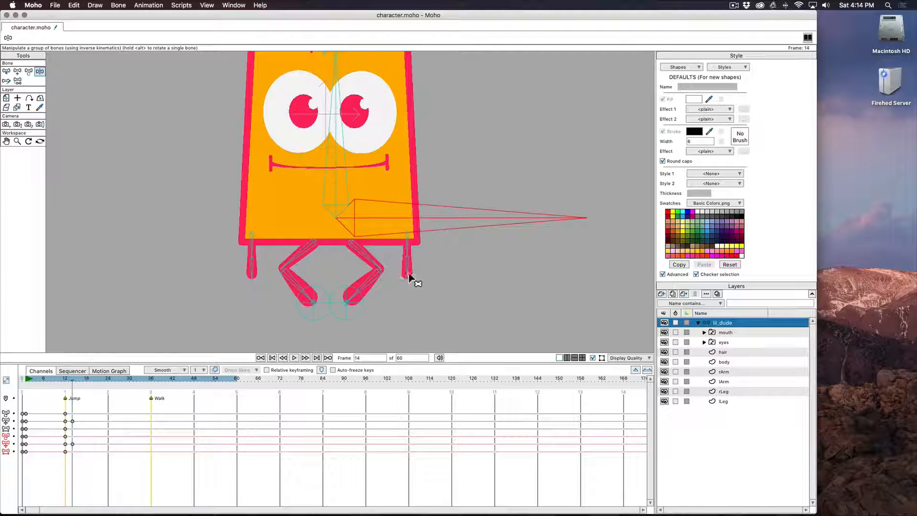
pyautogui.moveTo(406, 270); pyautogui.dragTo(430, 254)
pyautogui.moveTo(250, 258)
pyautogui.mouseDown()
pyautogui.moveTo(234, 246)
pyautogui.moveTo(247, 253)
pyautogui.moveTo(237, 258)
pyautogui.mouseUp()
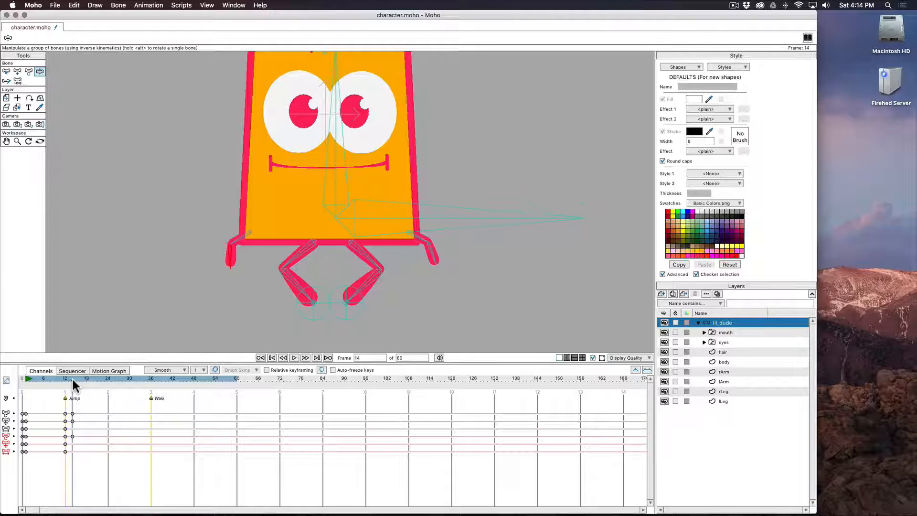
# Step back and forth between frames 12 and 14 to examine the drop into the crouch
pyautogui.press('Left')
pyautogui.press('Left')
pyautogui.press('Right')
pyautogui.press('Right')
pyautogui.press('Left')
pyautogui.press('Left')
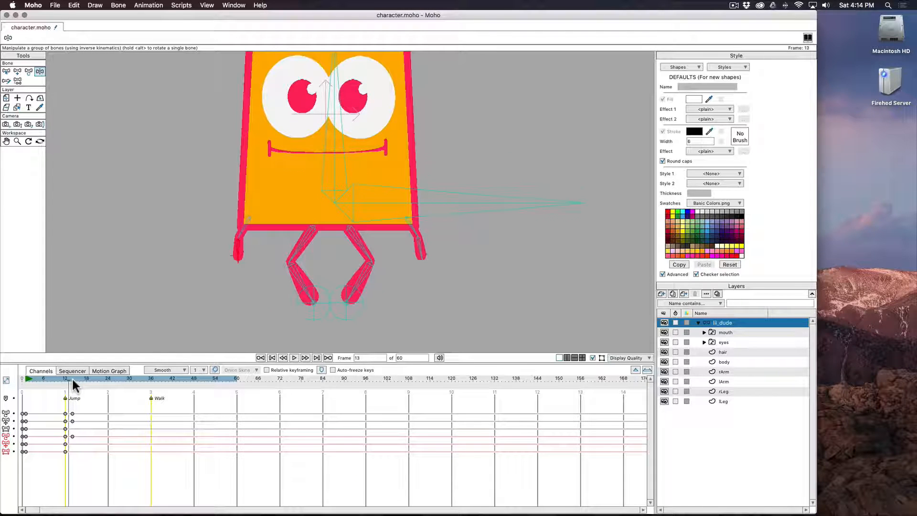
pyautogui.press('Right')
pyautogui.press('Right')
pyautogui.press('Left')
pyautogui.press('Right')
pyautogui.press('Left')
pyautogui.press('Right')
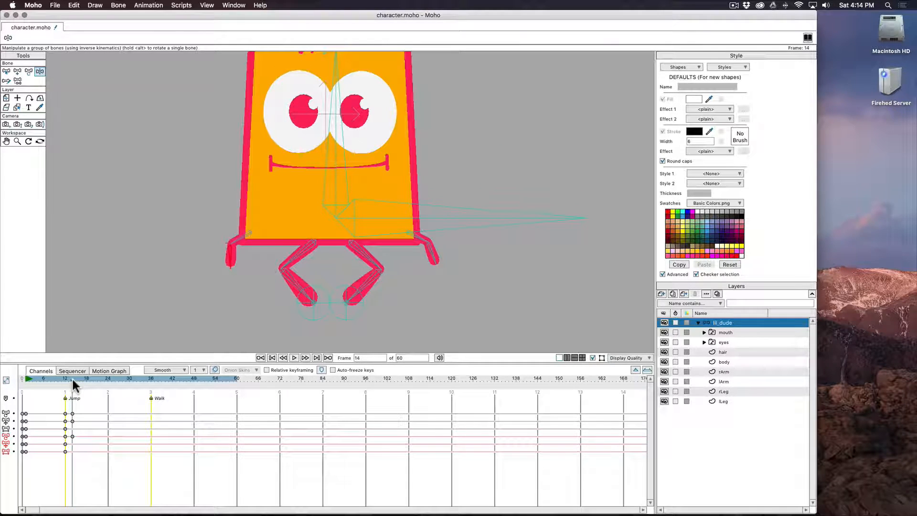
pyautogui.press('Left')
pyautogui.press('Left')
pyautogui.press('Right')
pyautogui.press('Right')
# On frame 15, lower the hip bone slightly further, readjust both arms, and review the motion from frame 12
pyautogui.press('Right')
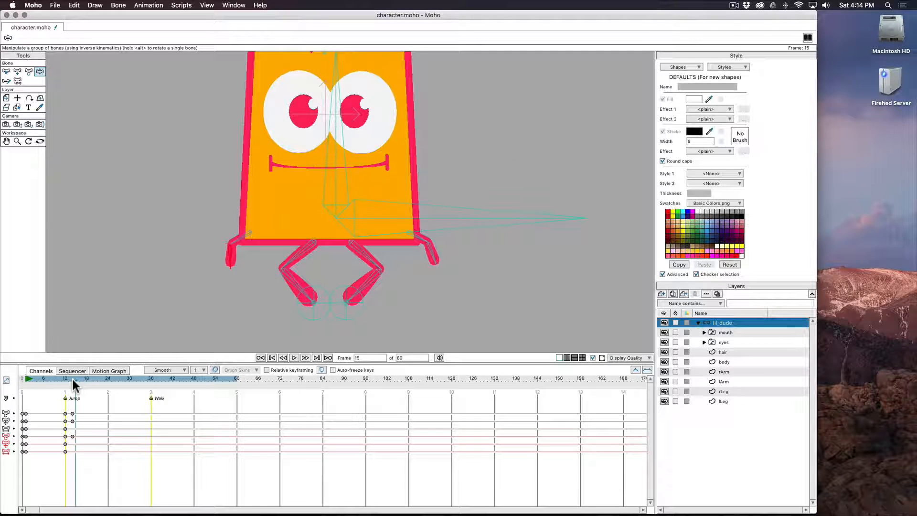
pyautogui.click(443, 222)
pyautogui.moveTo(443, 219); pyautogui.dragTo(442, 222)
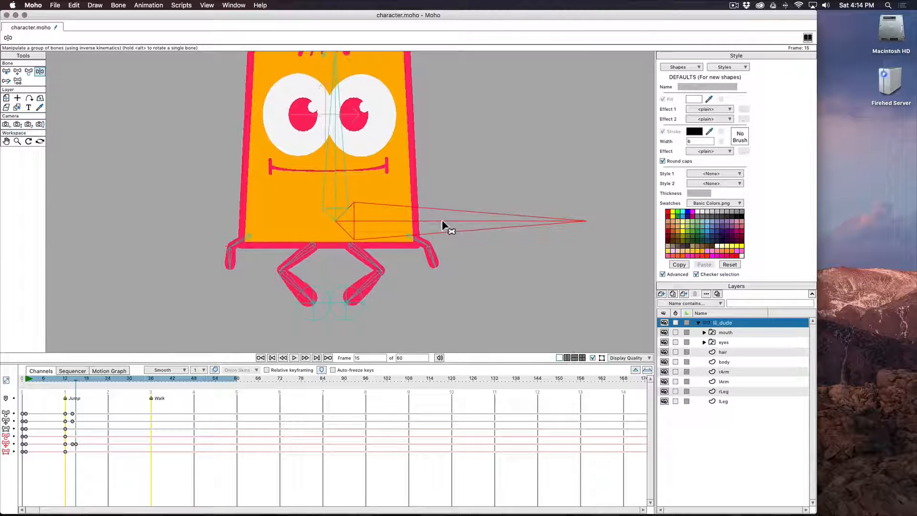
pyautogui.moveTo(432, 262); pyautogui.dragTo(428, 258)
pyautogui.moveTo(234, 267); pyautogui.dragTo(234, 263)
pyautogui.press('Left')
pyautogui.press('Left')
pyautogui.press('Left')
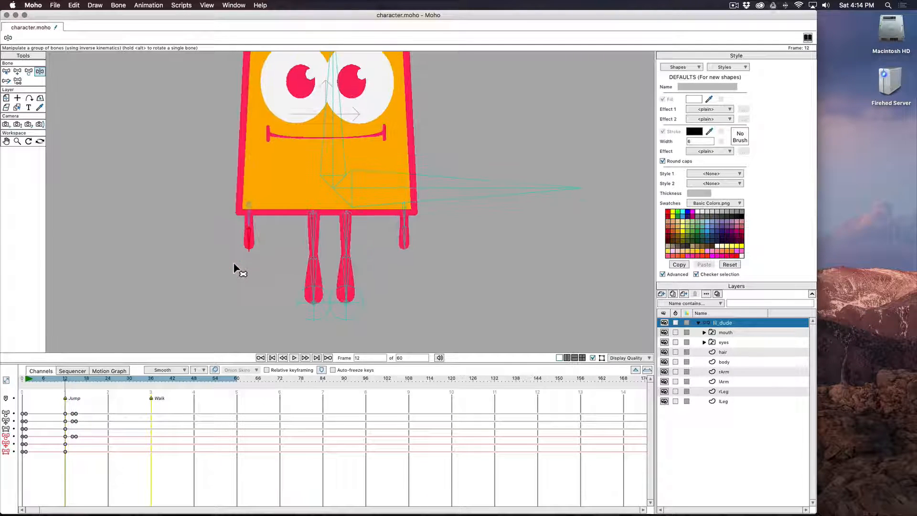
pyautogui.press('Right')
pyautogui.press('Right')
pyautogui.press('Right')
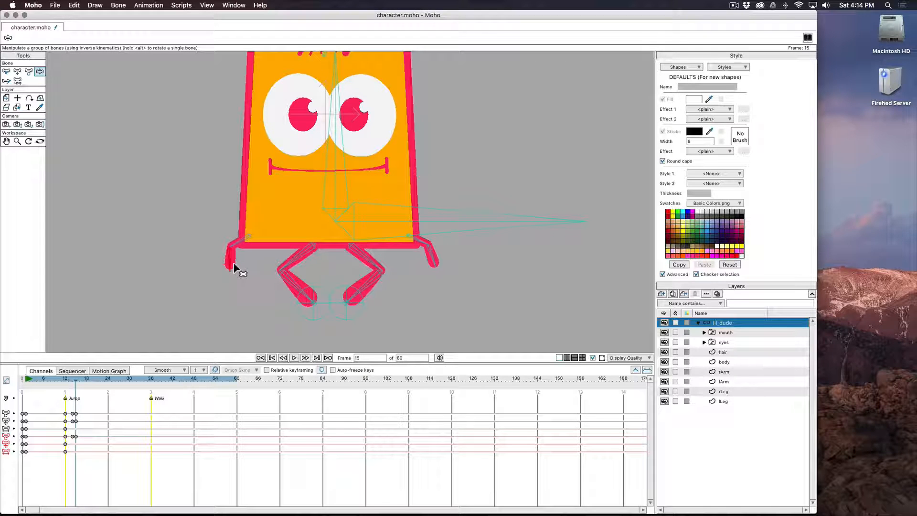
# On frame 18, raise the hip bone well above the foot targets to pose the character in mid-air
pyautogui.press('Right')
pyautogui.press('Right')
pyautogui.press('Right')
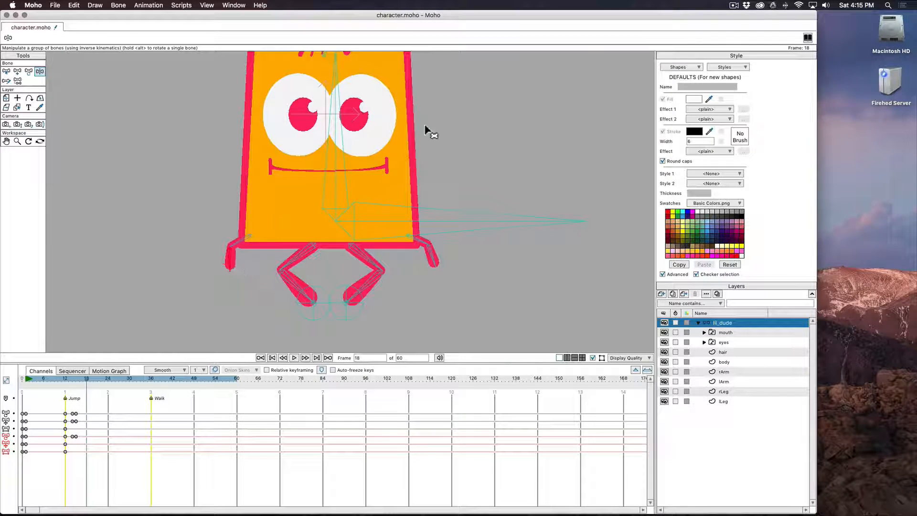
pyautogui.scroll(-5, 432, 176)
pyautogui.moveTo(432, 175); pyautogui.dragTo(432, 228)
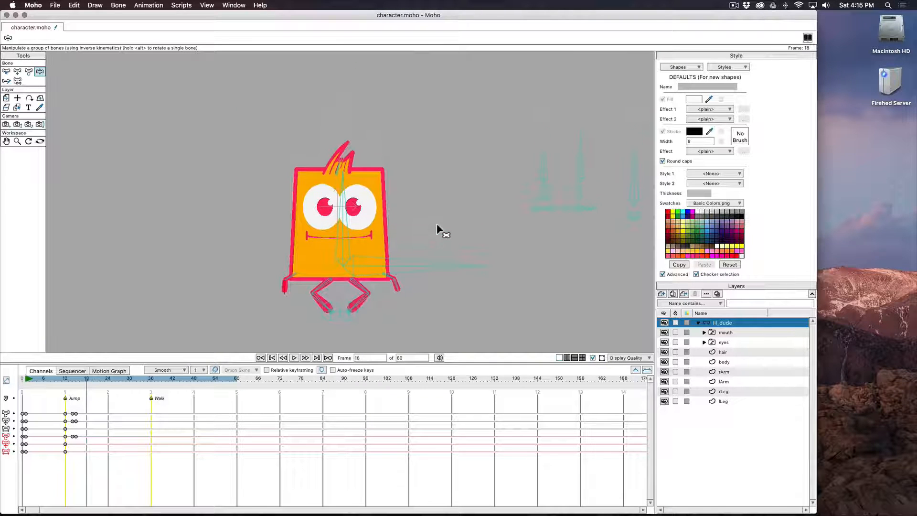
pyautogui.moveTo(413, 268); pyautogui.dragTo(410, 170)
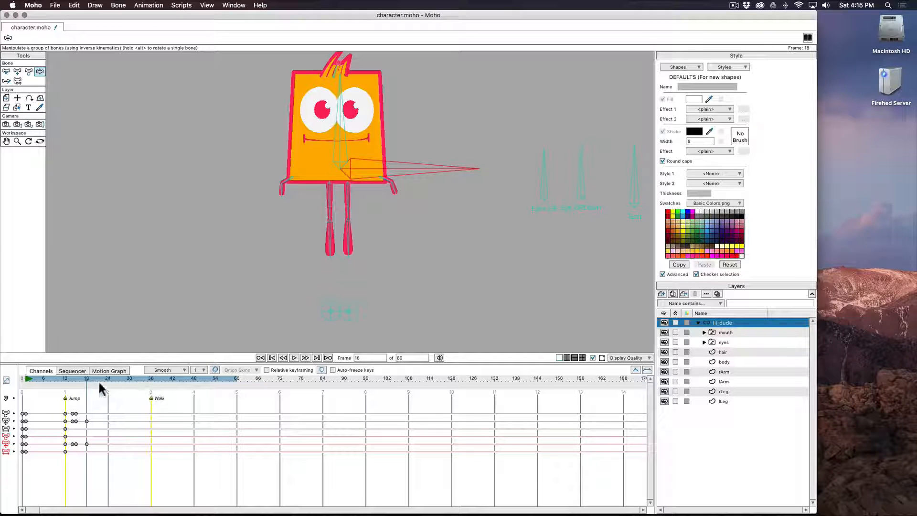
# Check the leap from frame 15 to 18, and try manipulating the foot target bones on frame 18, undoing it
pyautogui.moveTo(76, 380)
pyautogui.mouseDown()
pyautogui.moveTo(65, 381)
pyautogui.moveTo(91, 384)
pyautogui.moveTo(68, 389)
pyautogui.moveTo(87, 391)
pyautogui.mouseUp()
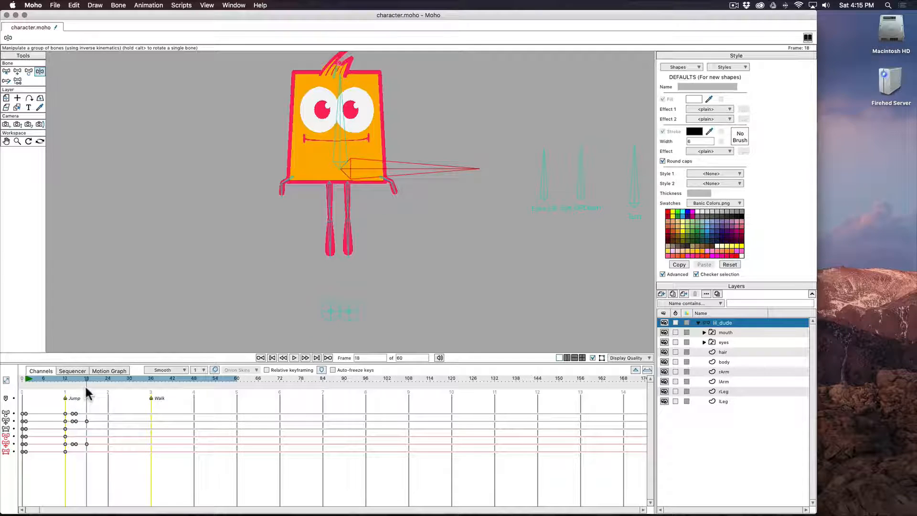
pyautogui.click(351, 310)
pyautogui.click(331, 311)
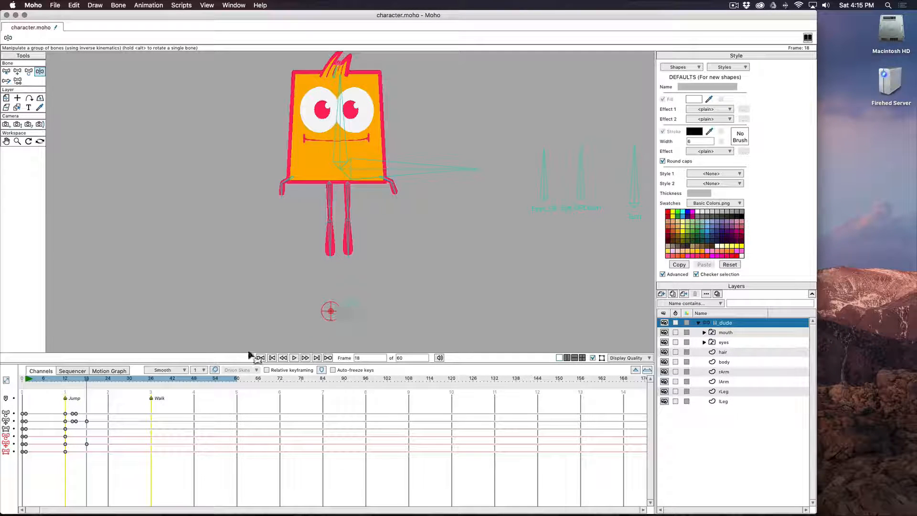
pyautogui.click(362, 315)
pyautogui.press('super+z')
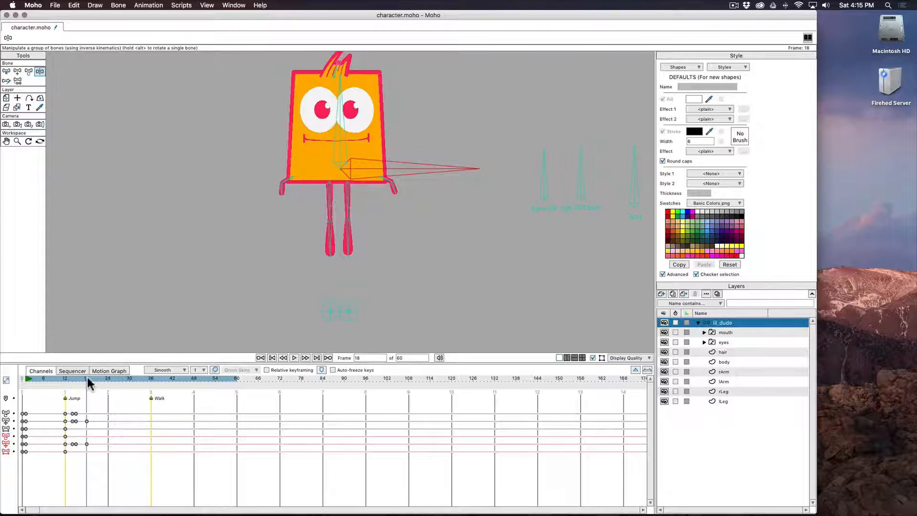
# Freeze the crouched pose on frame 15 and return to frame 18
pyautogui.moveTo(87, 374)
pyautogui.mouseDown()
pyautogui.moveTo(74, 381)
pyautogui.moveTo(94, 381)
pyautogui.moveTo(77, 388)
pyautogui.mouseUp()
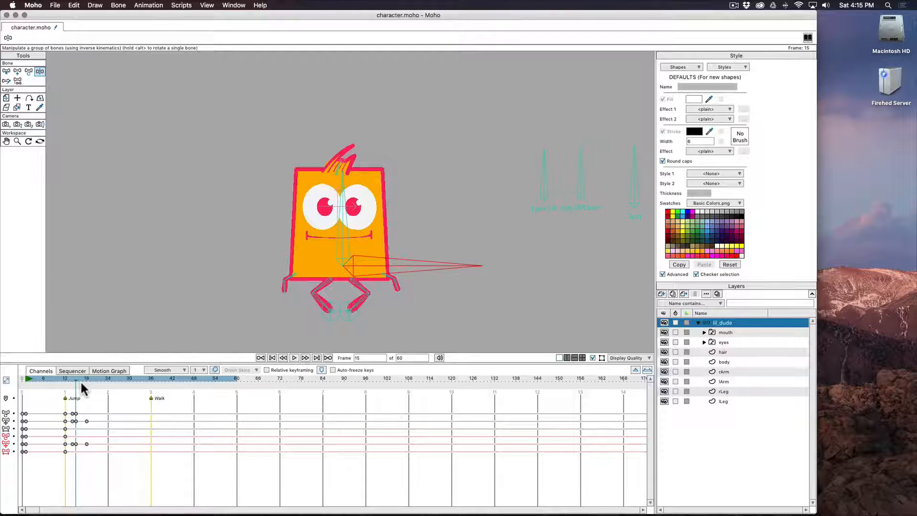
pyautogui.click(85, 377)
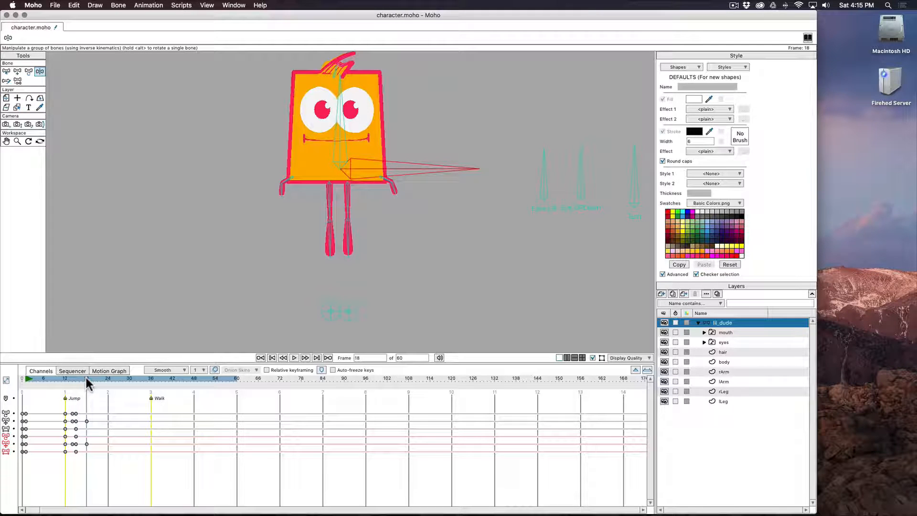
# On frame 18, raise both foot target bones toward the body so the feet lift with the jump
pyautogui.moveTo(76, 376); pyautogui.dragTo(75, 377)
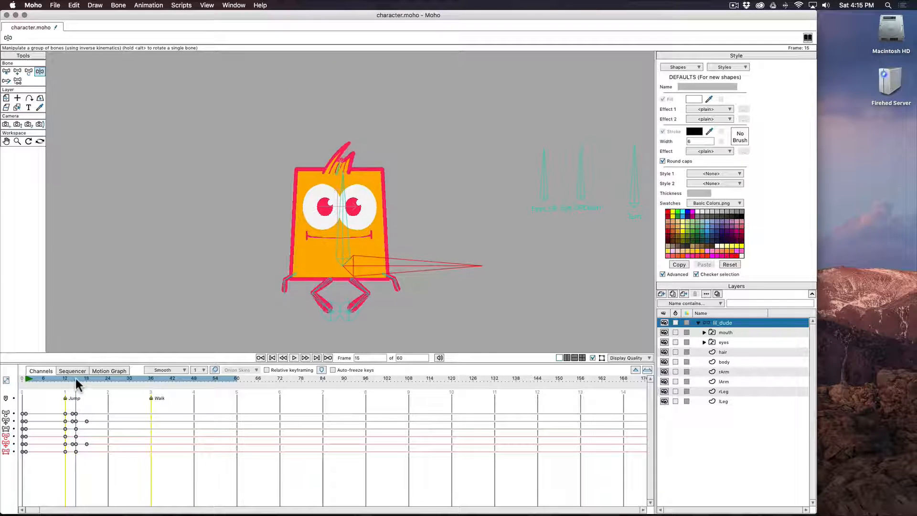
pyautogui.click(86, 377)
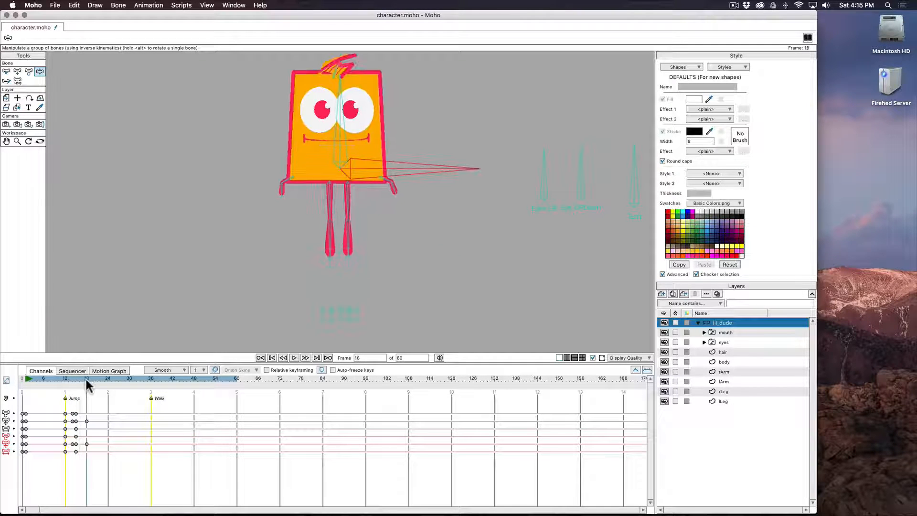
pyautogui.click(352, 304)
pyautogui.moveTo(352, 305); pyautogui.dragTo(360, 244)
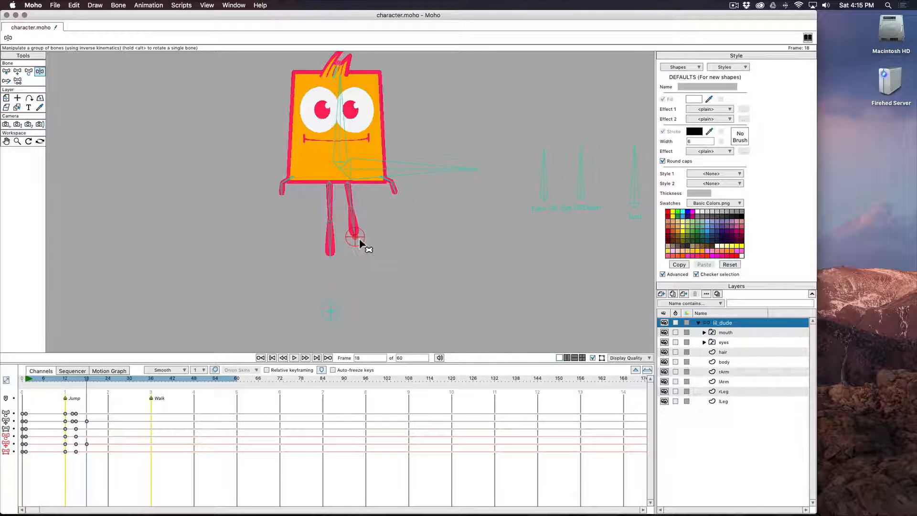
pyautogui.moveTo(334, 311); pyautogui.dragTo(353, 233)
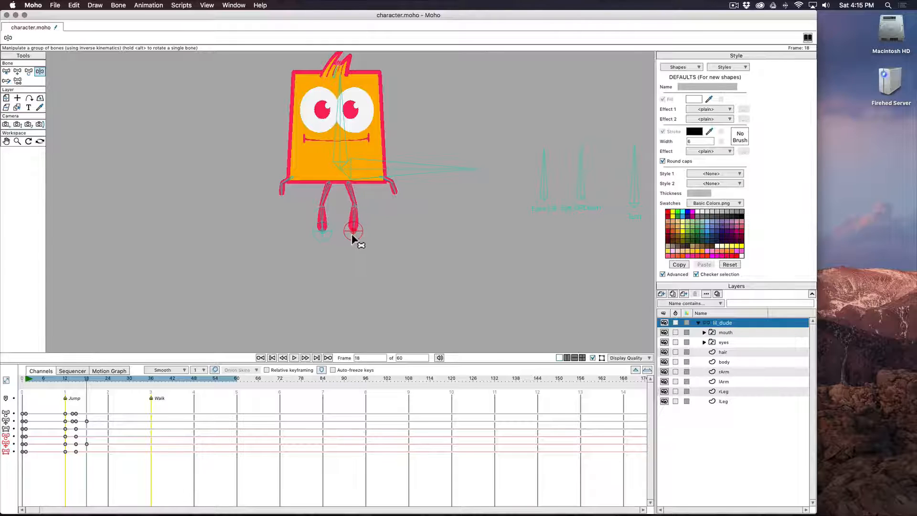
# Select both foot target bones and paste their grounded key from frame 15 onto frame 16
pyautogui.moveTo(85, 378)
pyautogui.mouseDown()
pyautogui.moveTo(71, 379)
pyautogui.moveTo(80, 382)
pyautogui.mouseUp()
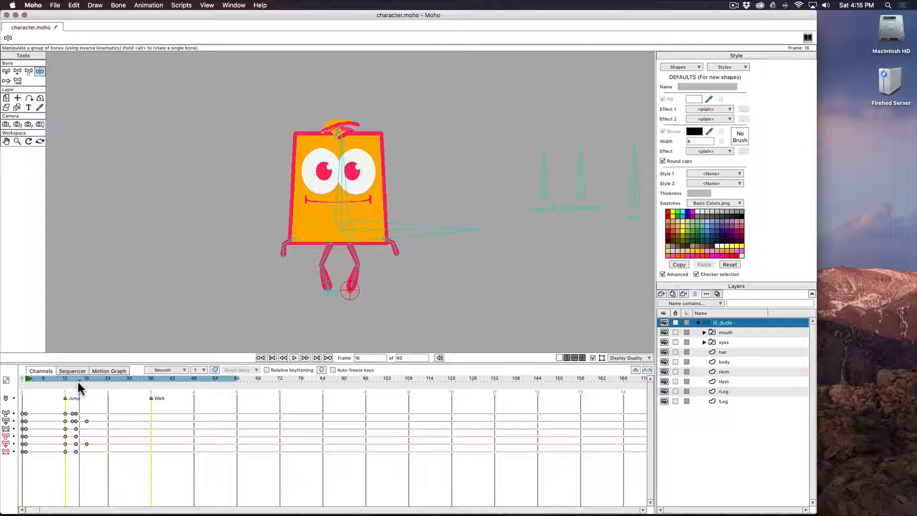
pyautogui.click(75, 380)
pyautogui.press('Right')
pyautogui.press('z')
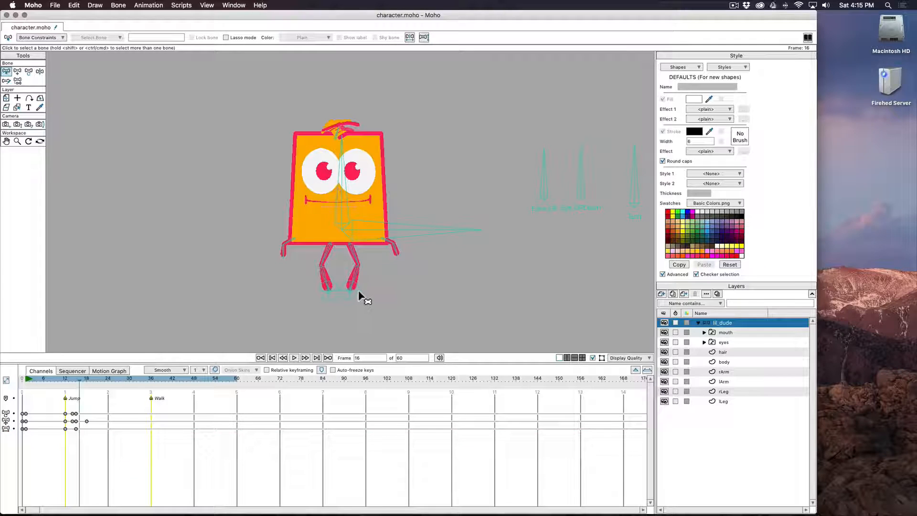
pyautogui.click(358, 291)
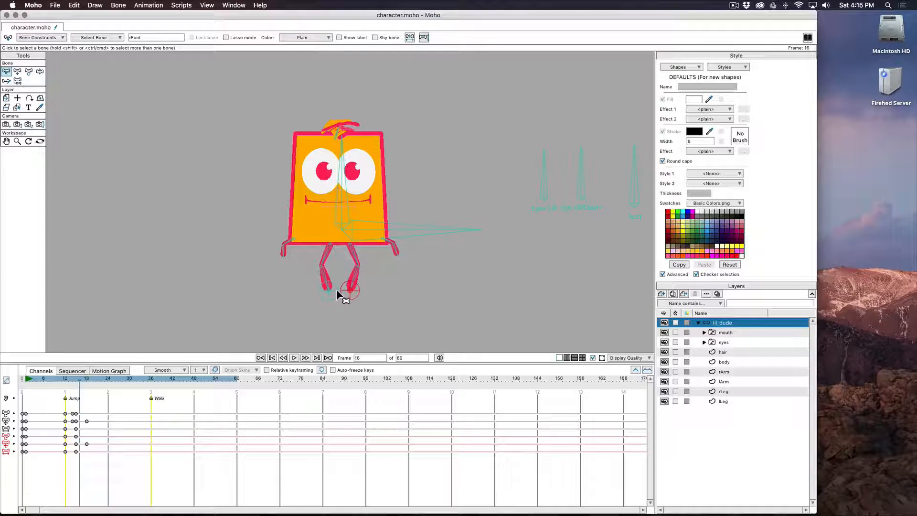
pyautogui.scroll(3, 338, 293)
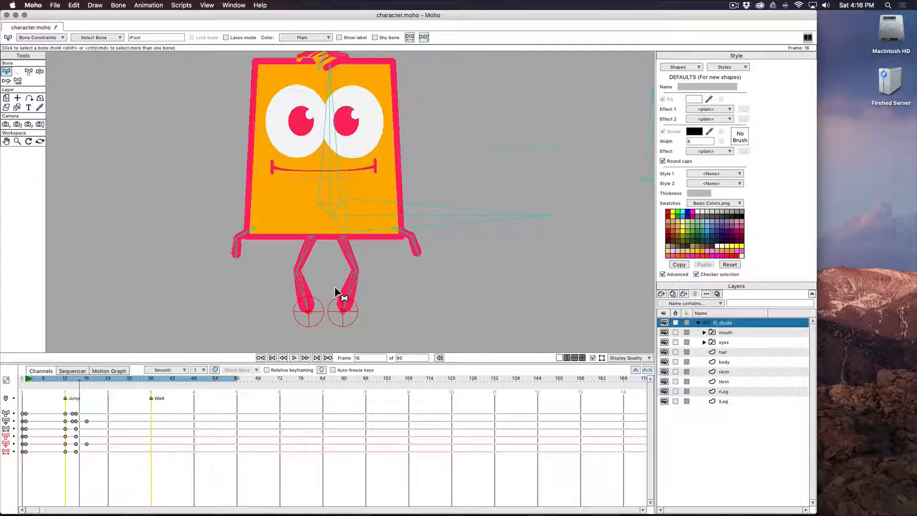
pyautogui.scroll(-5, 335, 292)
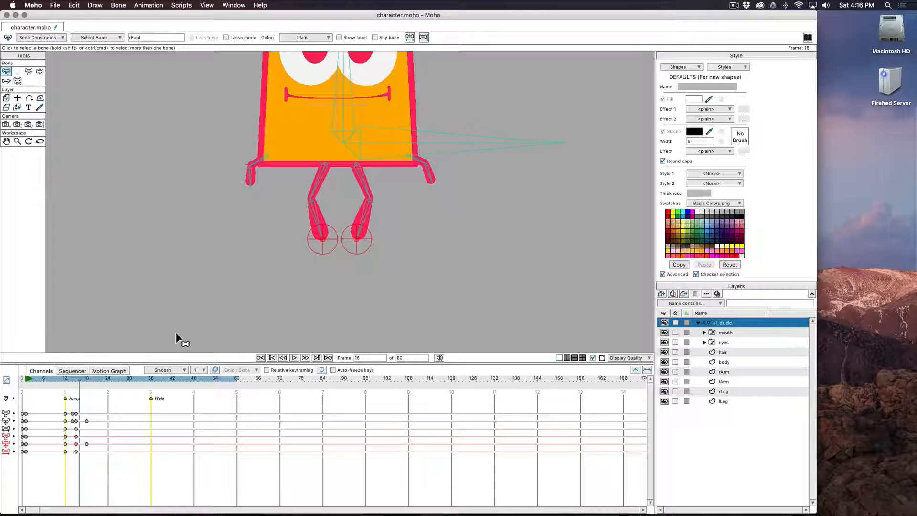
pyautogui.press('super+v')
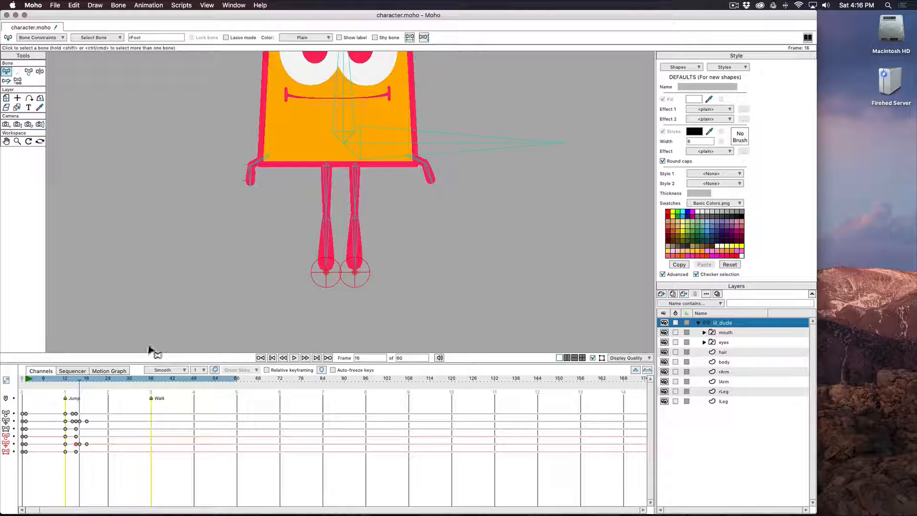
# On frame 18, nudge the hip bone up and move both foot targets slightly inward and upward to bend the legs more
pyautogui.moveTo(80, 377)
pyautogui.mouseDown()
pyautogui.moveTo(92, 377)
pyautogui.moveTo(72, 380)
pyautogui.moveTo(87, 378)
pyautogui.mouseUp()
pyautogui.press('space')
pyautogui.moveTo(482, 204); pyautogui.dragTo(311, 240)
pyautogui.moveTo(410, 207); pyautogui.dragTo(411, 274)
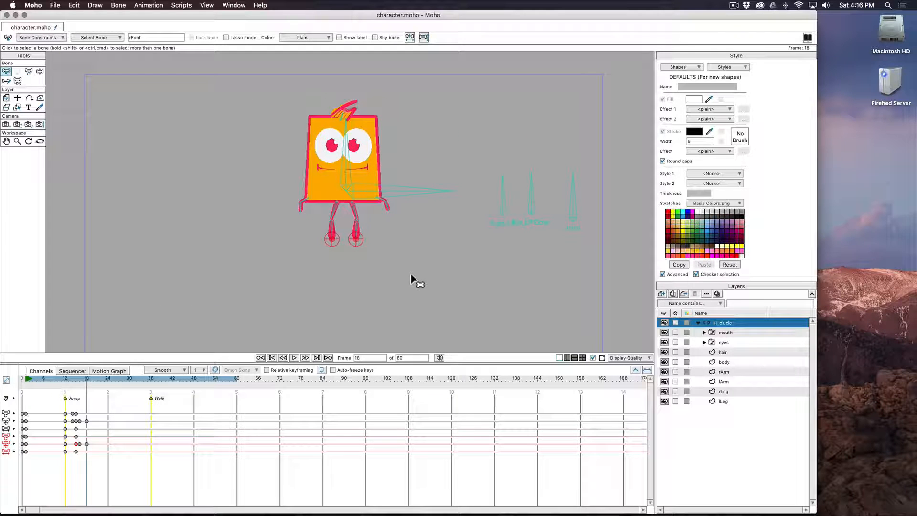
pyautogui.moveTo(87, 377)
pyautogui.mouseDown()
pyautogui.moveTo(61, 384)
pyautogui.moveTo(86, 382)
pyautogui.mouseUp()
pyautogui.press('z')
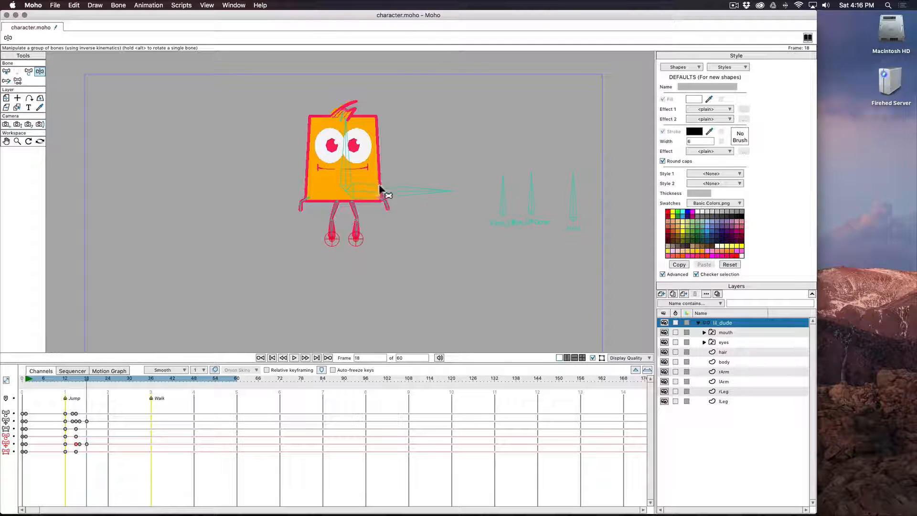
pyautogui.moveTo(379, 189); pyautogui.dragTo(380, 189)
pyautogui.moveTo(336, 240); pyautogui.dragTo(353, 237)
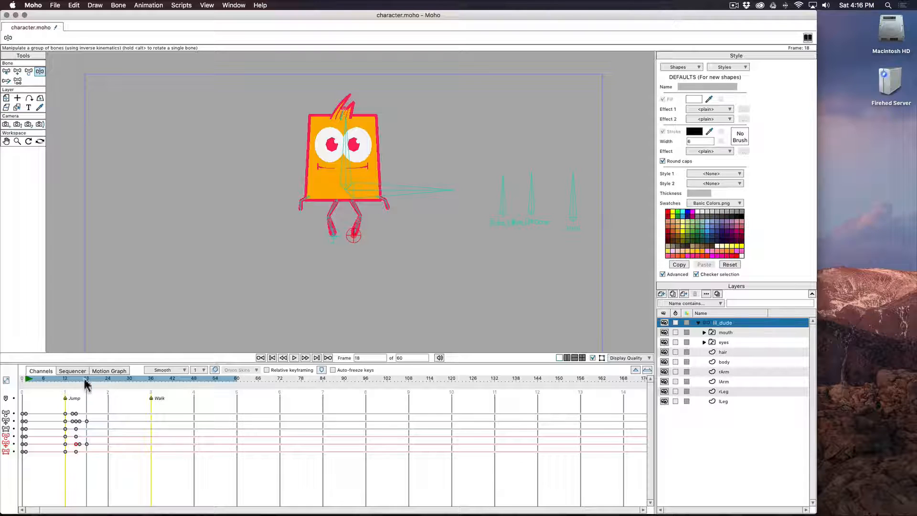
# On frame 24, paste the foot targets' grounded key and lower the hip bone into a landing crouch
pyautogui.moveTo(86, 379); pyautogui.dragTo(107, 380)
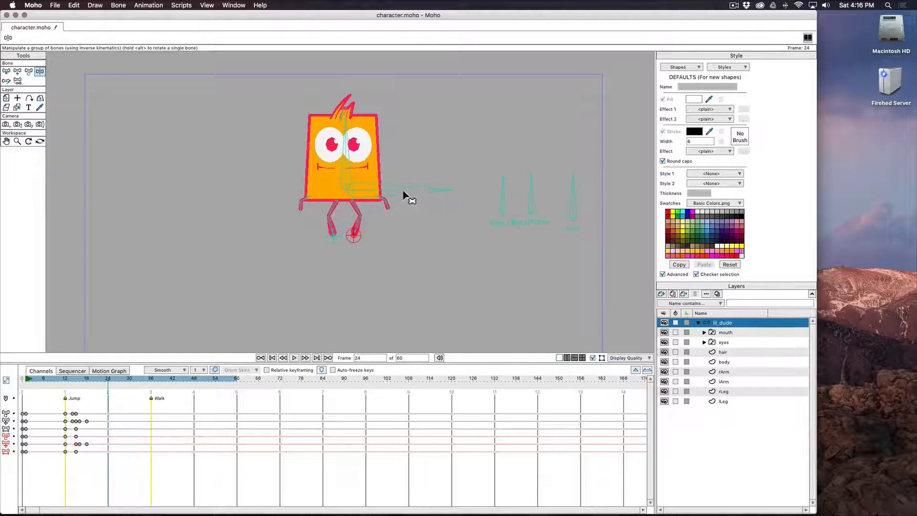
pyautogui.moveTo(403, 195); pyautogui.dragTo(395, 273)
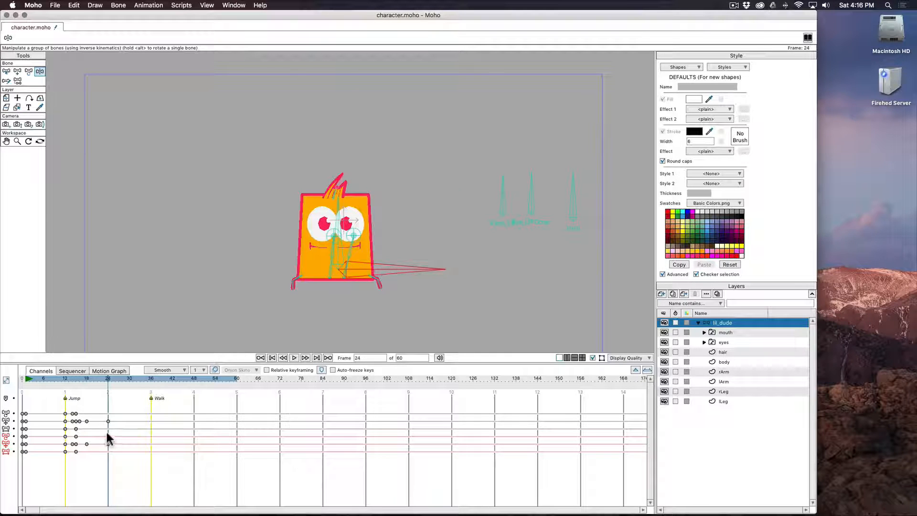
pyautogui.press('super+z')
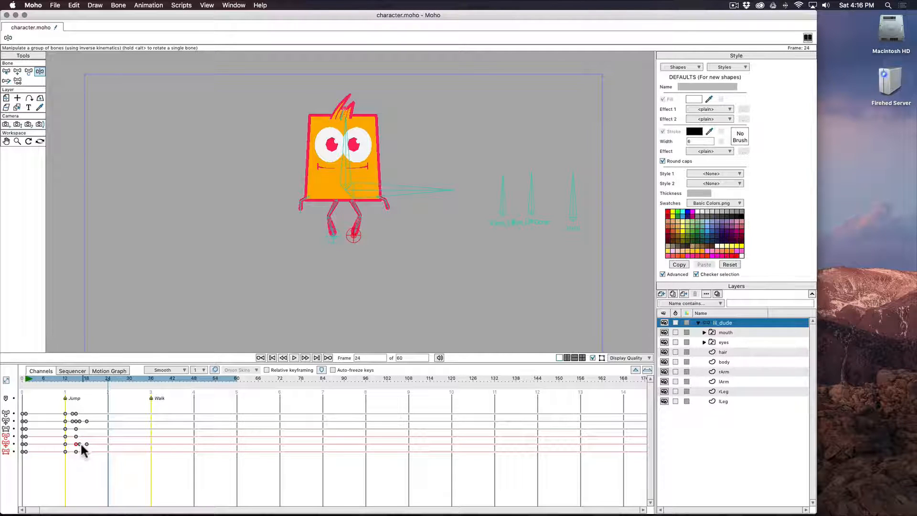
pyautogui.press('super+shift+z')
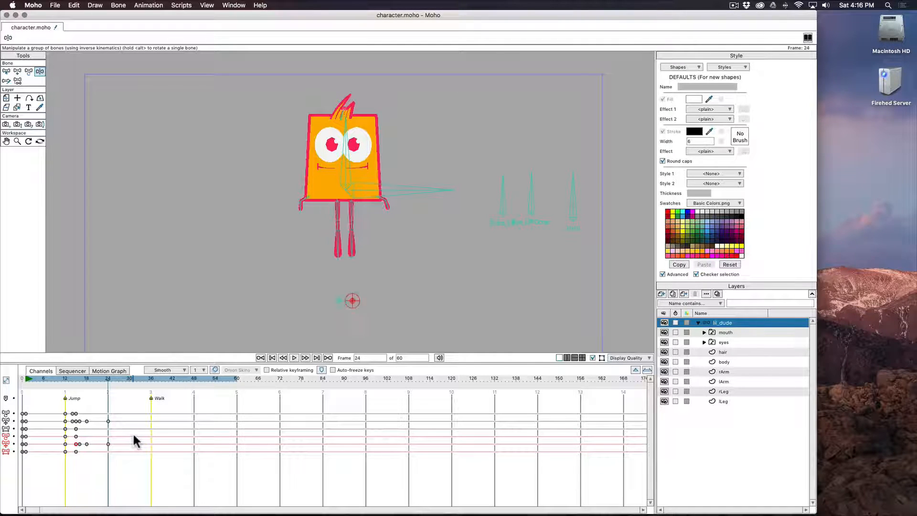
pyautogui.moveTo(109, 384)
pyautogui.mouseDown()
pyautogui.moveTo(80, 382)
pyautogui.moveTo(110, 385)
pyautogui.mouseUp()
pyautogui.moveTo(442, 189); pyautogui.dragTo(446, 260)
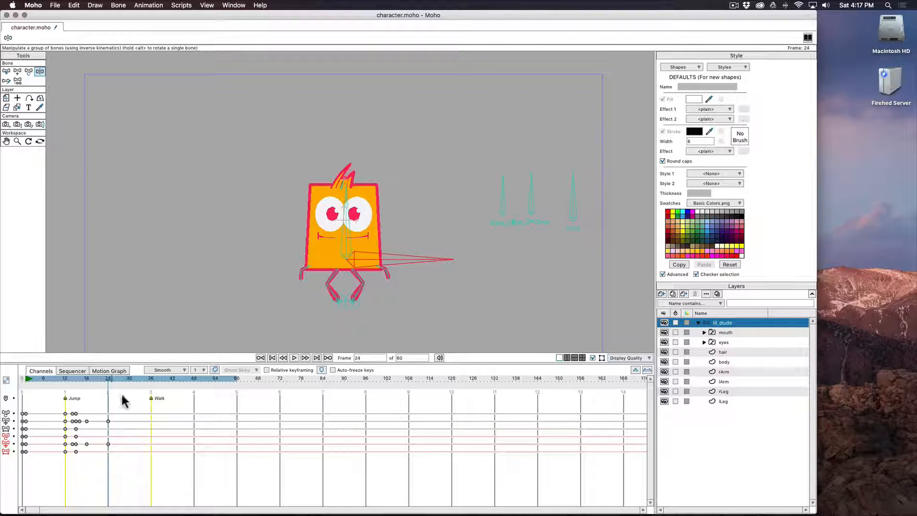
# On frame 20, set the hip bone slightly below the jump's peak, and on frame 24 raise it until the legs straighten
pyautogui.moveTo(108, 378)
pyautogui.mouseDown()
pyautogui.moveTo(78, 378)
pyautogui.moveTo(94, 377)
pyautogui.mouseUp()
pyautogui.moveTo(423, 205); pyautogui.dragTo(423, 198)
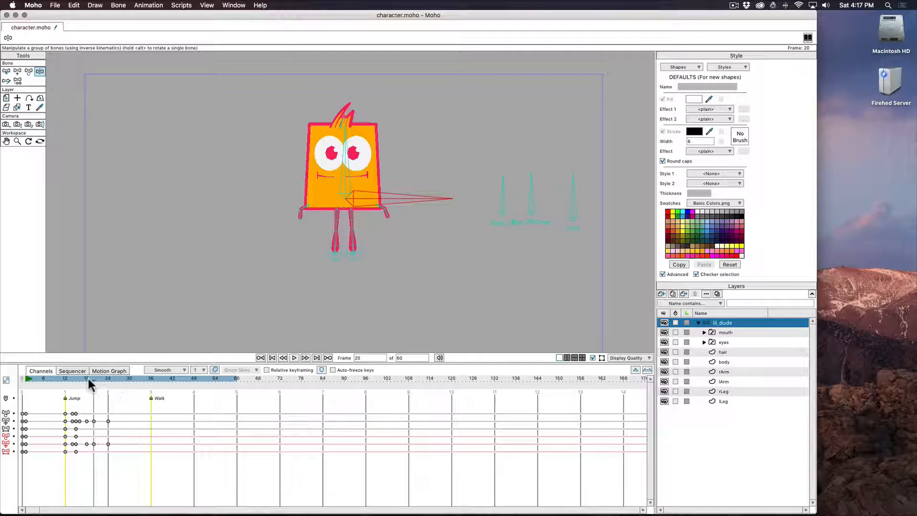
pyautogui.moveTo(88, 376); pyautogui.dragTo(106, 377)
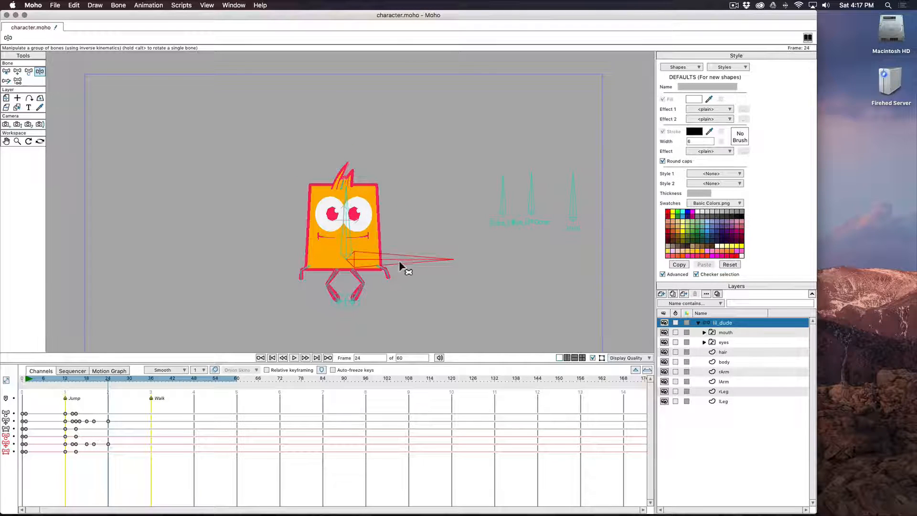
pyautogui.moveTo(399, 262); pyautogui.dragTo(404, 240)
# Tuck both foot targets up under the body on frame 20 and reposition them for the descent on frame 22
pyautogui.moveTo(107, 378)
pyautogui.mouseDown()
pyautogui.moveTo(76, 381)
pyautogui.moveTo(95, 386)
pyautogui.mouseUp()
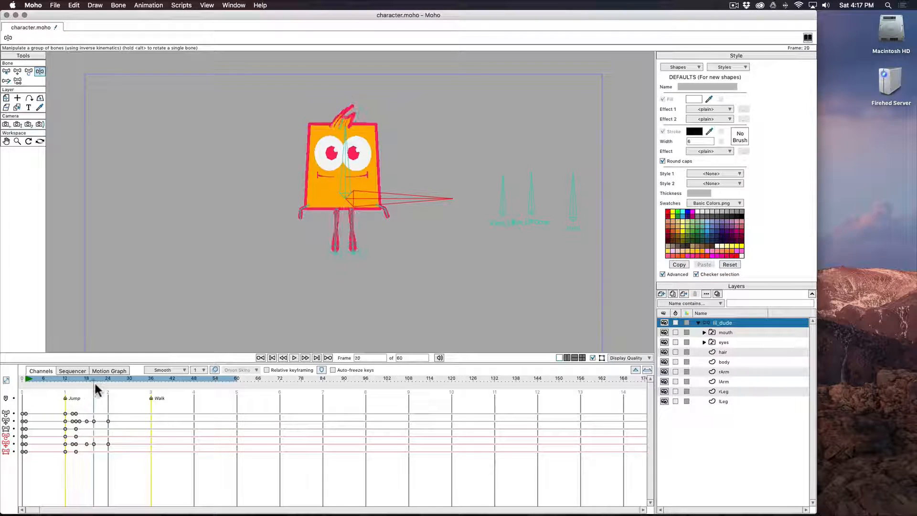
pyautogui.moveTo(352, 254); pyautogui.dragTo(334, 238)
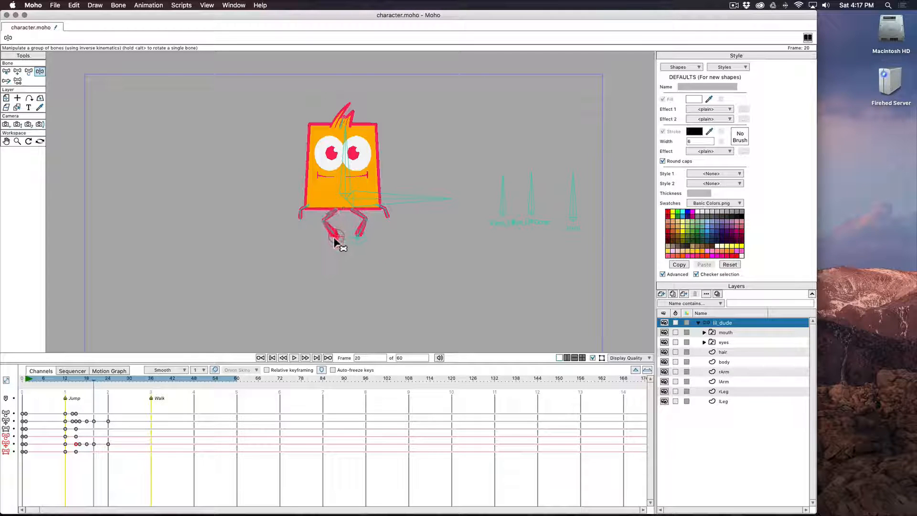
pyautogui.moveTo(96, 379)
pyautogui.mouseDown()
pyautogui.moveTo(77, 383)
pyautogui.moveTo(110, 387)
pyautogui.moveTo(101, 385)
pyautogui.mouseUp()
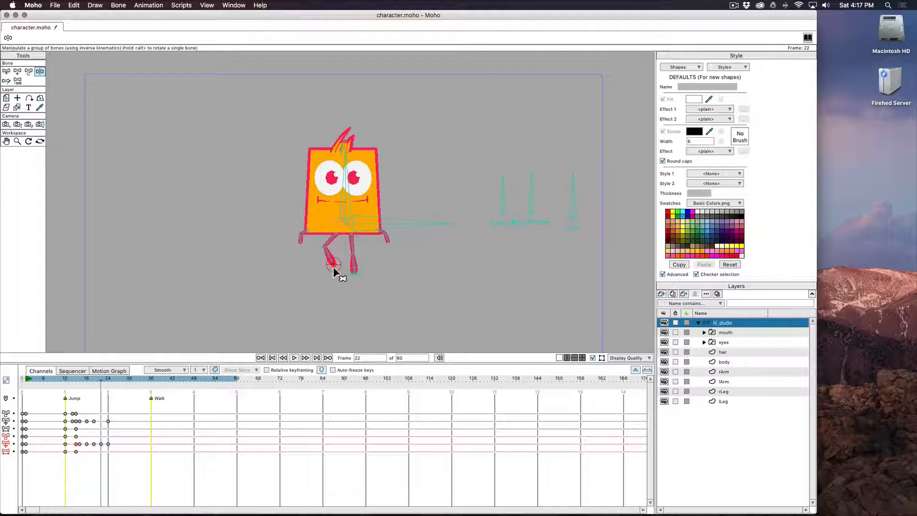
pyautogui.click(354, 278)
# Freeze the landing pose on frame 24, and on frame 26 lower the hip bone into a crouch and adjust the arms
pyautogui.moveTo(94, 385)
pyautogui.mouseDown()
pyautogui.moveTo(118, 380)
pyautogui.moveTo(109, 387)
pyautogui.mouseUp()
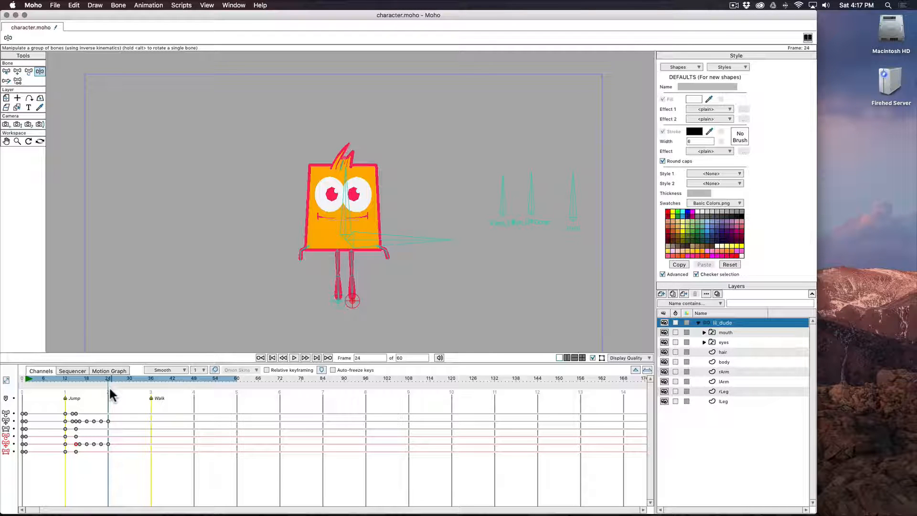
pyautogui.press('Right')
pyautogui.press('Right')
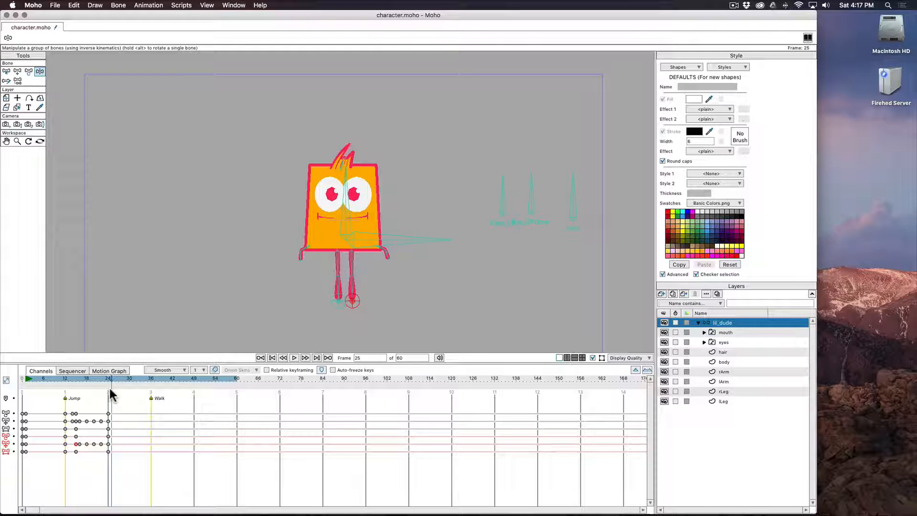
pyautogui.moveTo(420, 240); pyautogui.dragTo(387, 282)
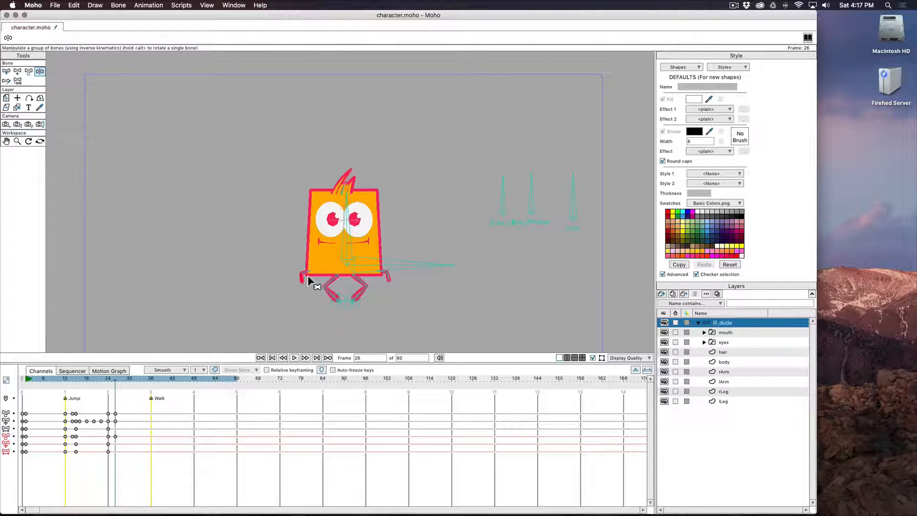
# On frame 28, raise the hip bone until the legs are nearly straight and reposition both arms
pyautogui.press('Right')
pyautogui.press('Right')
pyautogui.moveTo(459, 264); pyautogui.dragTo(392, 270)
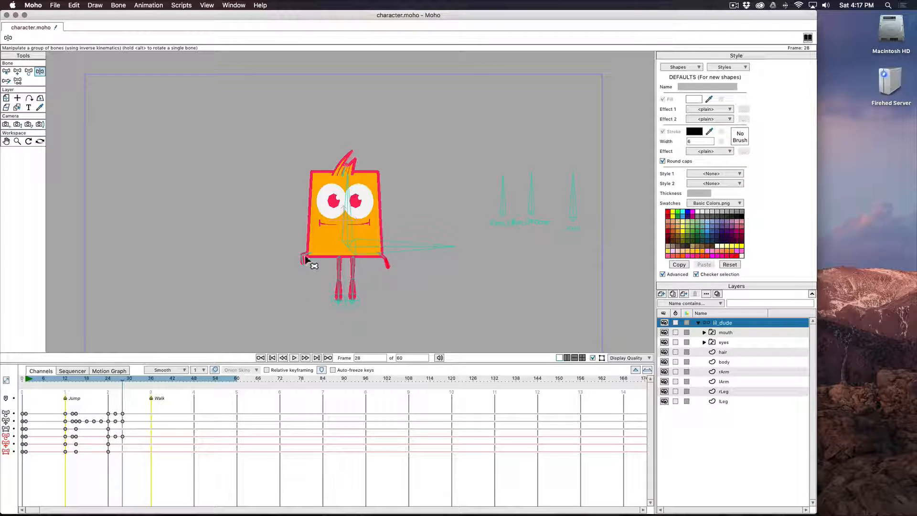
pyautogui.moveTo(304, 259); pyautogui.dragTo(300, 269)
# On frame 30, lower the hip bone slightly to settle the body and angle both arms outward from the body's lower corners
pyautogui.press('Right')
pyautogui.press('Right')
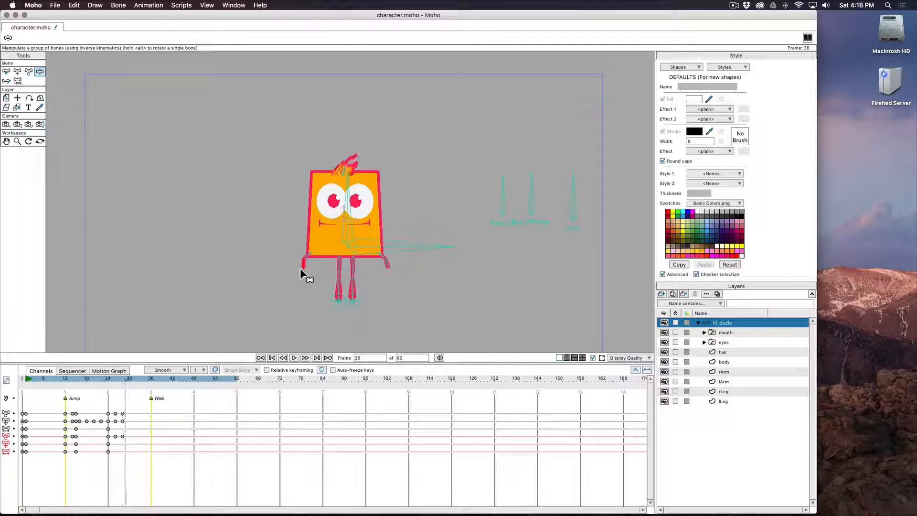
pyautogui.moveTo(404, 244); pyautogui.dragTo(392, 265)
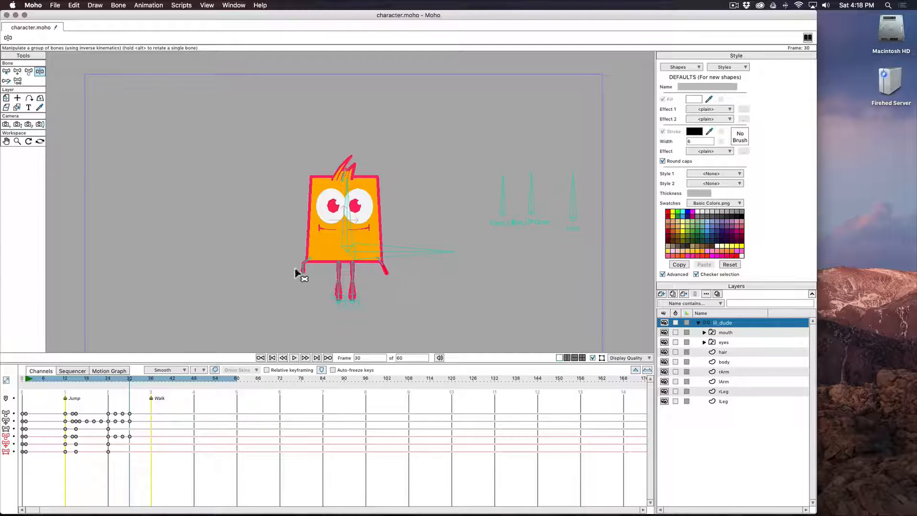
pyautogui.moveTo(299, 270); pyautogui.dragTo(304, 274)
pyautogui.moveTo(385, 275); pyautogui.dragTo(378, 275)
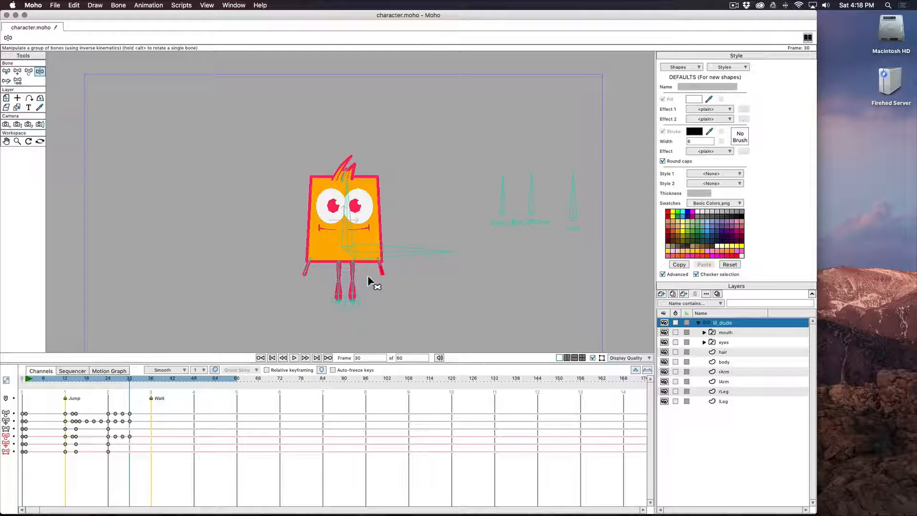
# On frame 20, adjust a bent lower leg with Transform Bone and review the motion through the landing
pyautogui.click(116, 379)
pyautogui.moveTo(89, 380)
pyautogui.mouseDown()
pyautogui.moveTo(69, 379)
pyautogui.moveTo(101, 383)
pyautogui.moveTo(81, 382)
pyautogui.moveTo(94, 386)
pyautogui.mouseUp()
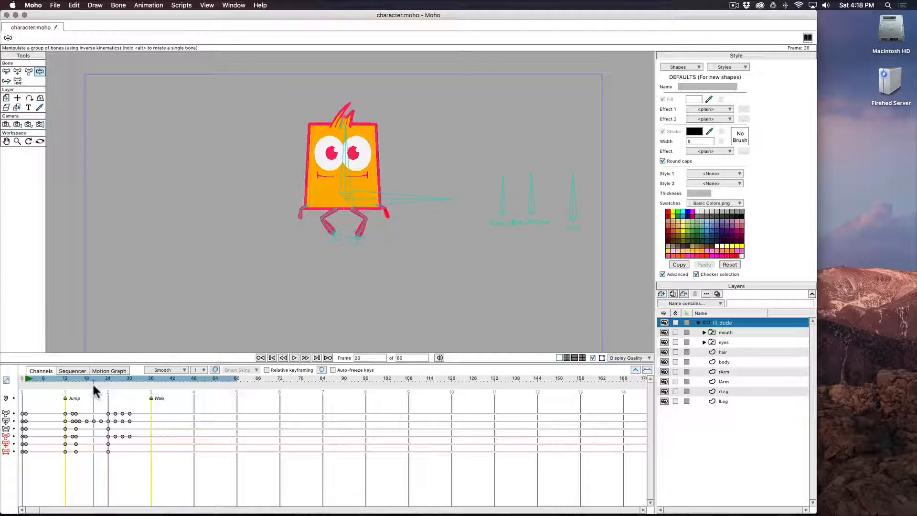
pyautogui.press('t')
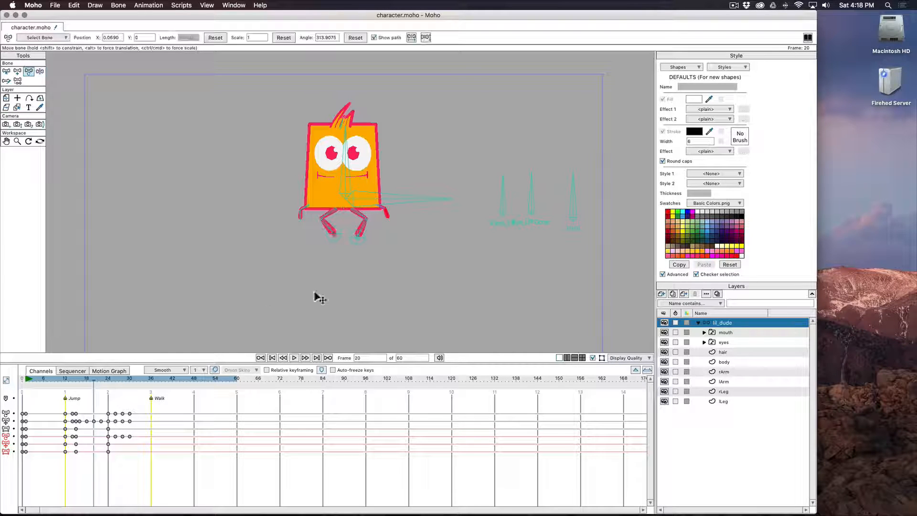
pyautogui.moveTo(362, 231); pyautogui.dragTo(359, 225)
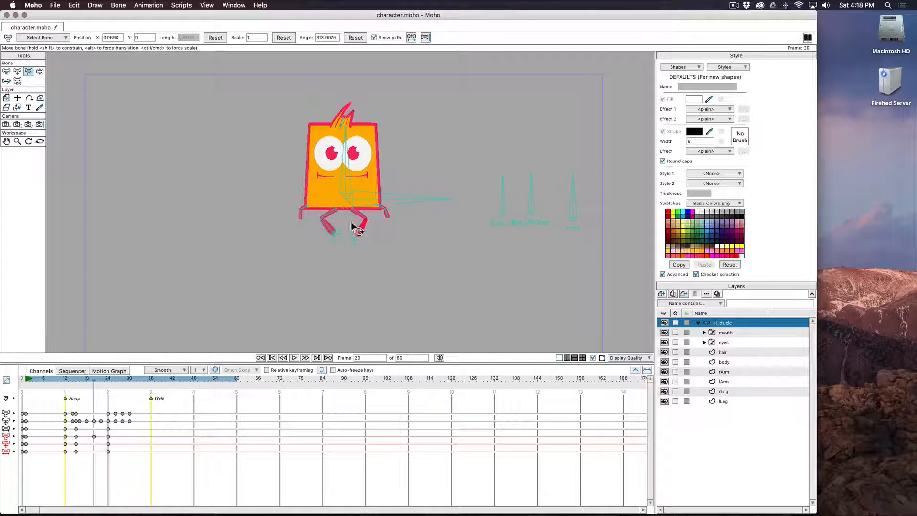
pyautogui.moveTo(86, 381); pyautogui.dragTo(127, 398)
pyautogui.press('z')
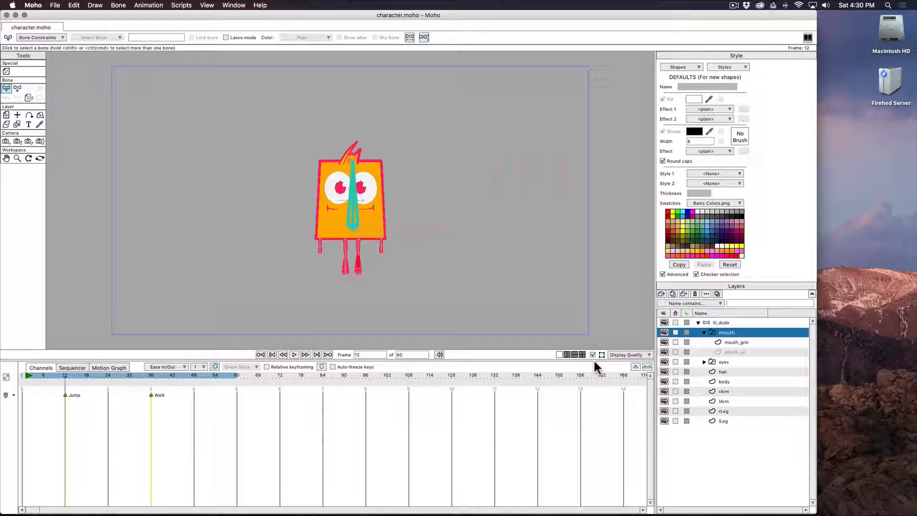
# On frame 12, try mouth_oo for the mouth switch layer, and set it back to mouth_grin through the Switch Selection window
pyautogui.rightClick(750, 332)
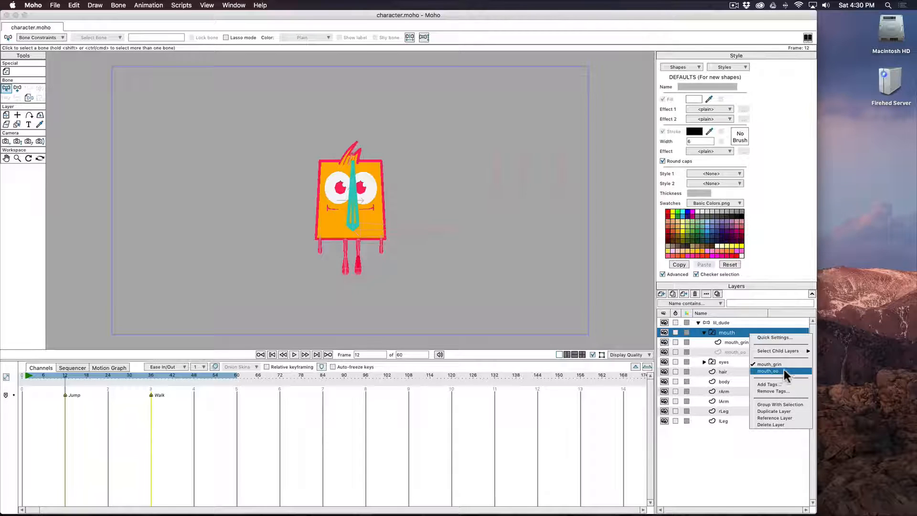
pyautogui.click(769, 371)
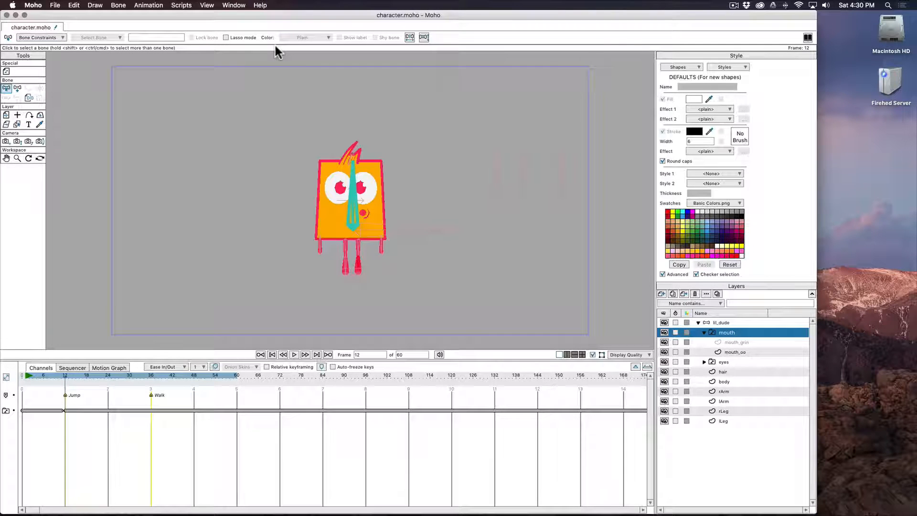
pyautogui.click(241, 4)
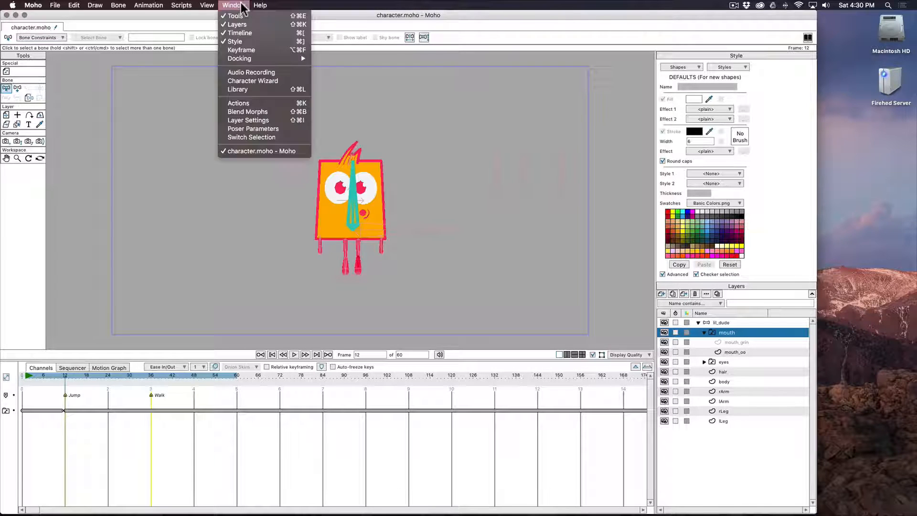
pyautogui.click(288, 138)
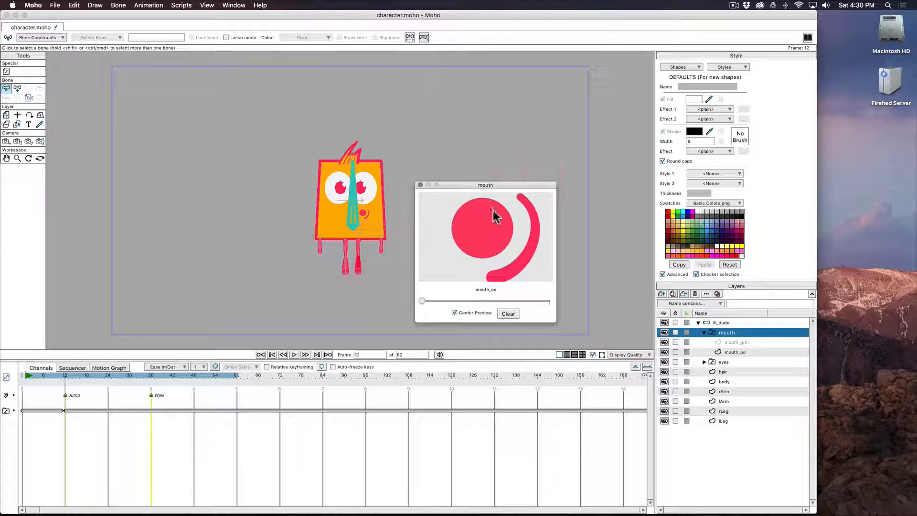
pyautogui.moveTo(500, 188); pyautogui.dragTo(580, 137)
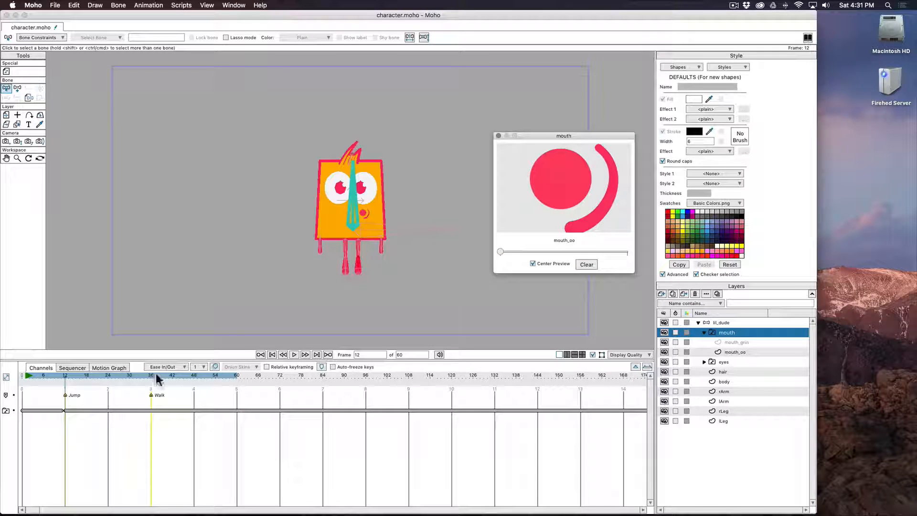
pyautogui.moveTo(502, 252); pyautogui.dragTo(625, 251)
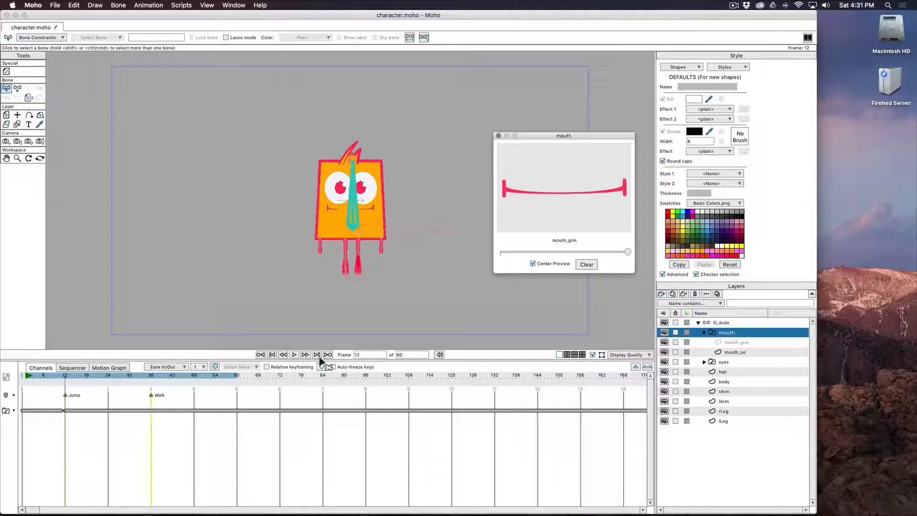
# On frame 24, set the mouth layer to mouth_oo with Switch Selection and close its window
pyautogui.moveTo(90, 373); pyautogui.dragTo(109, 376)
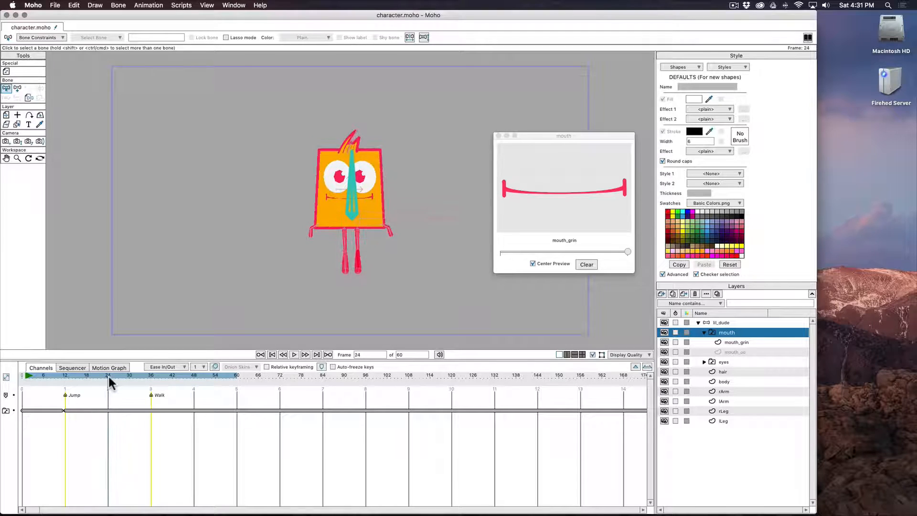
pyautogui.moveTo(628, 252); pyautogui.dragTo(501, 252)
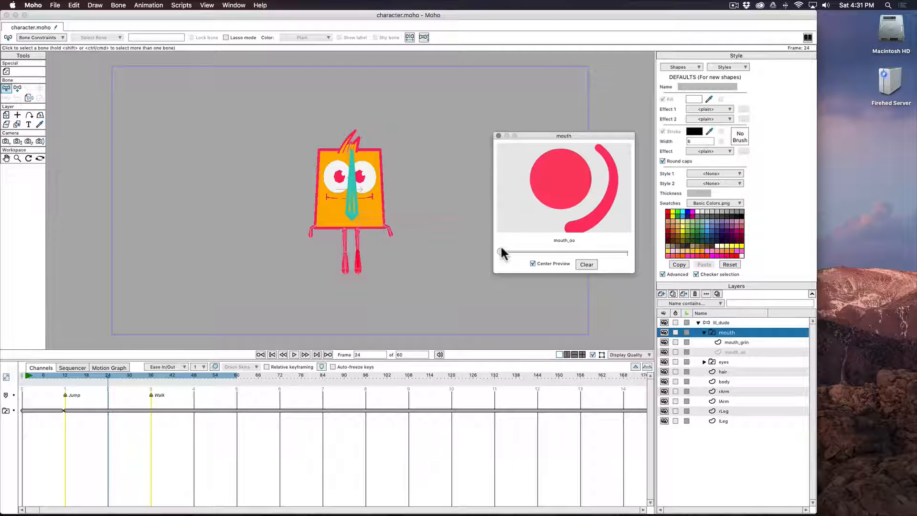
pyautogui.click(74, 410)
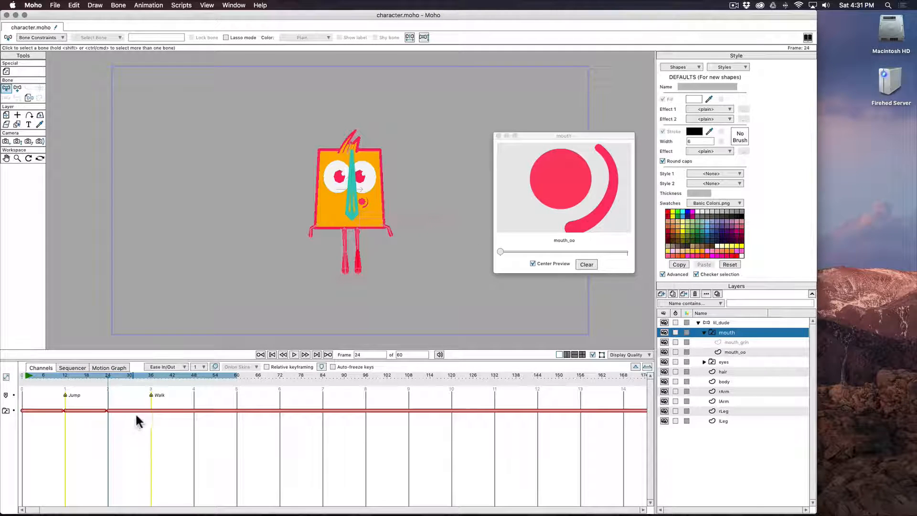
pyautogui.click(499, 136)
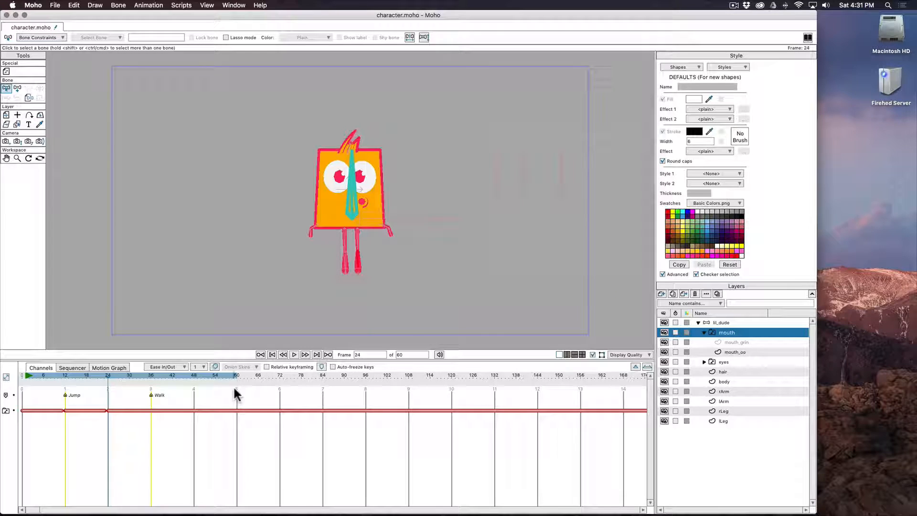
# Select the mouth segment between frames 12 and 24, moving its end key to about frame 29 and its start key to frame 16
pyautogui.click(68, 411)
pyautogui.moveTo(87, 372)
pyautogui.mouseDown()
pyautogui.moveTo(64, 375)
pyautogui.moveTo(94, 375)
pyautogui.mouseUp()
pyautogui.click(103, 411)
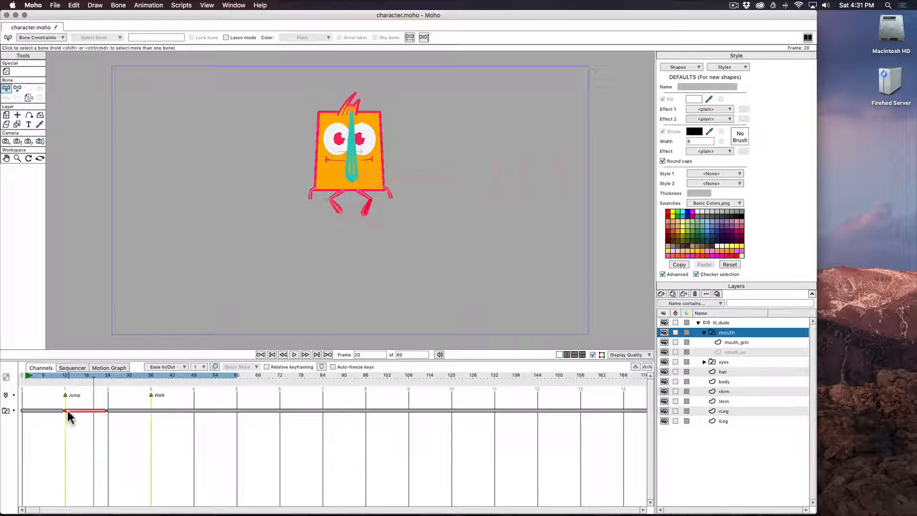
pyautogui.moveTo(49, 406); pyautogui.dragTo(91, 410)
pyautogui.moveTo(76, 374); pyautogui.dragTo(124, 411)
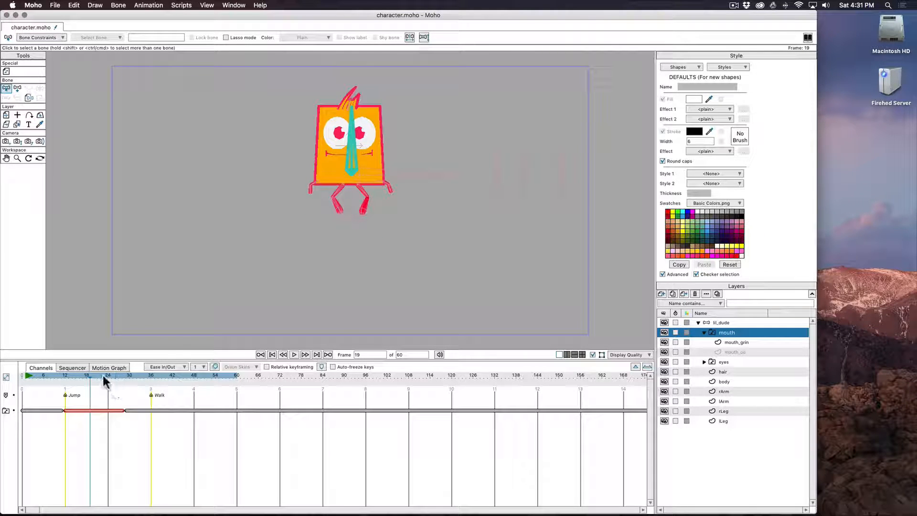
pyautogui.moveTo(104, 377); pyautogui.dragTo(79, 379)
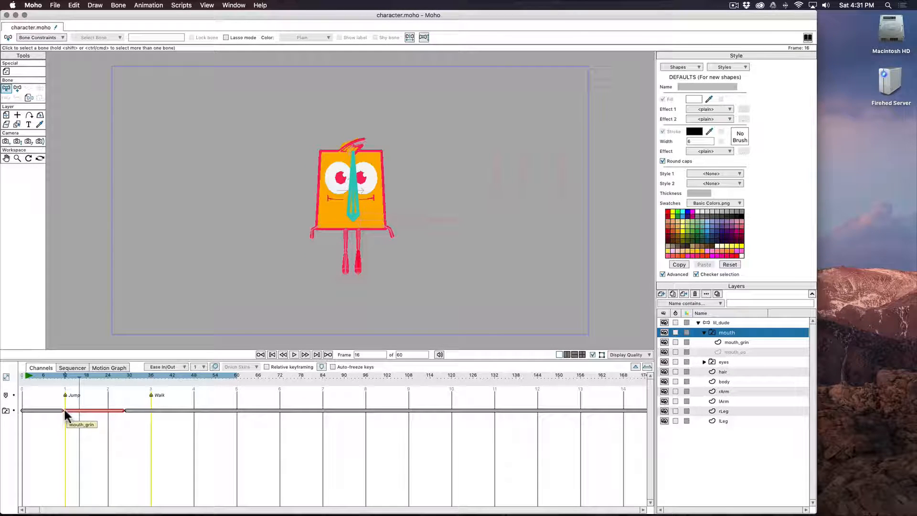
pyautogui.moveTo(64, 409); pyautogui.dragTo(78, 410)
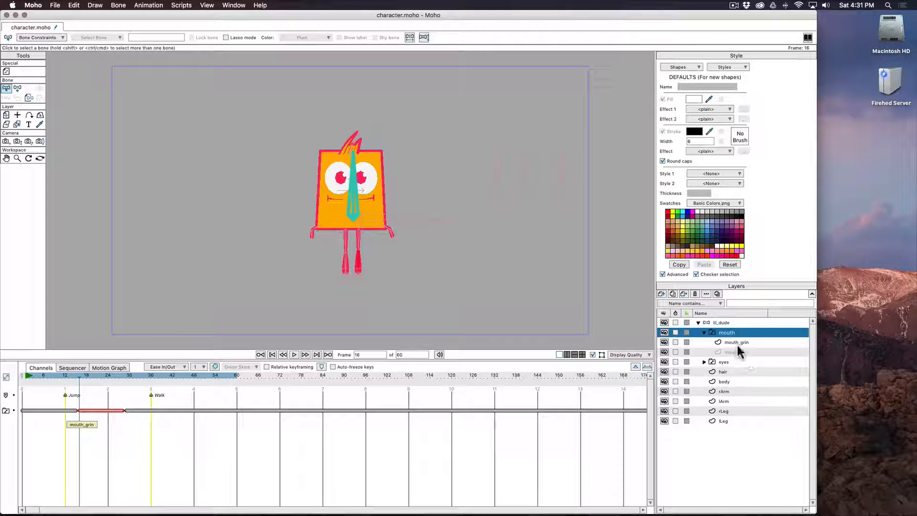
# On frame 16, switch the mouth layer to mouth_oo and move the segment's end key back to frame 24
pyautogui.rightClick(743, 331)
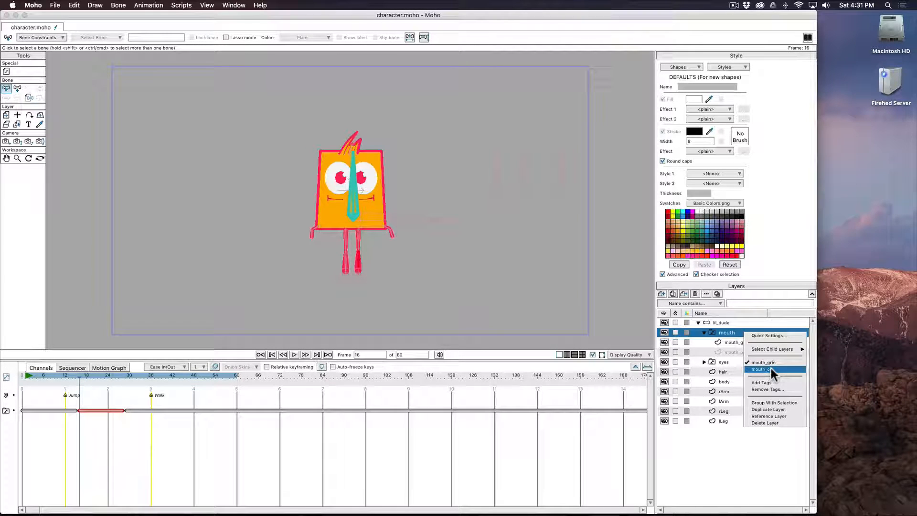
pyautogui.click(771, 368)
pyautogui.moveTo(76, 375); pyautogui.dragTo(108, 408)
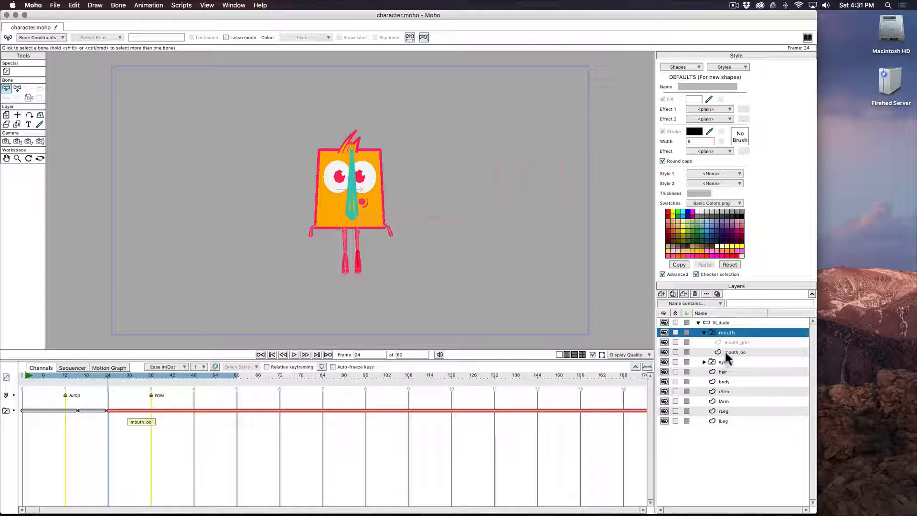
# On frame 24, switch the mouth layer to mouth_grin and scrub back to frame 16 to review the change
pyautogui.rightClick(734, 337)
pyautogui.click(757, 366)
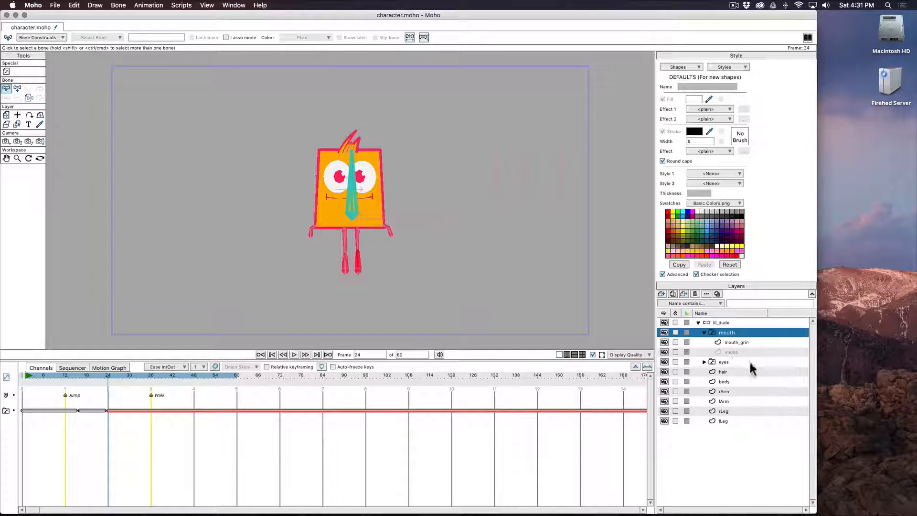
pyautogui.moveTo(101, 375); pyautogui.dragTo(78, 377)
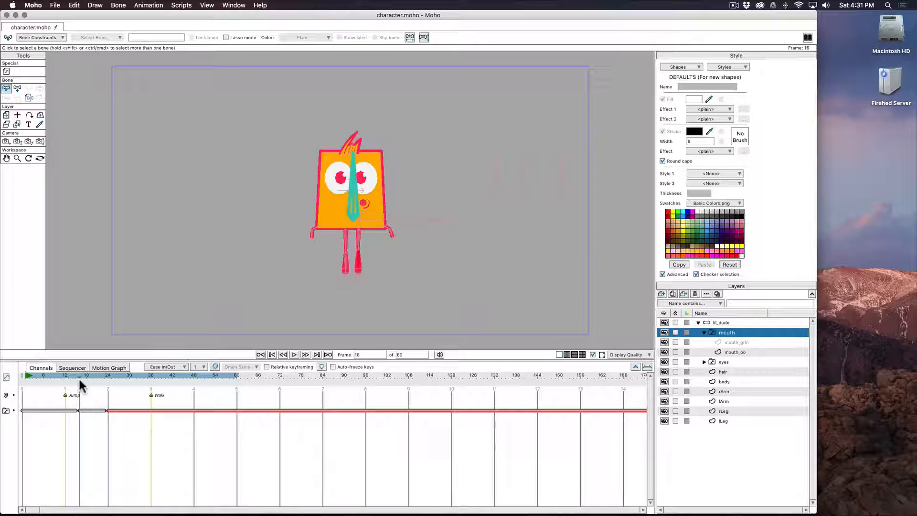
# Expand the eyes switch layer and set it to eye_blink on frame 14
pyautogui.click(714, 361)
pyautogui.click(705, 362)
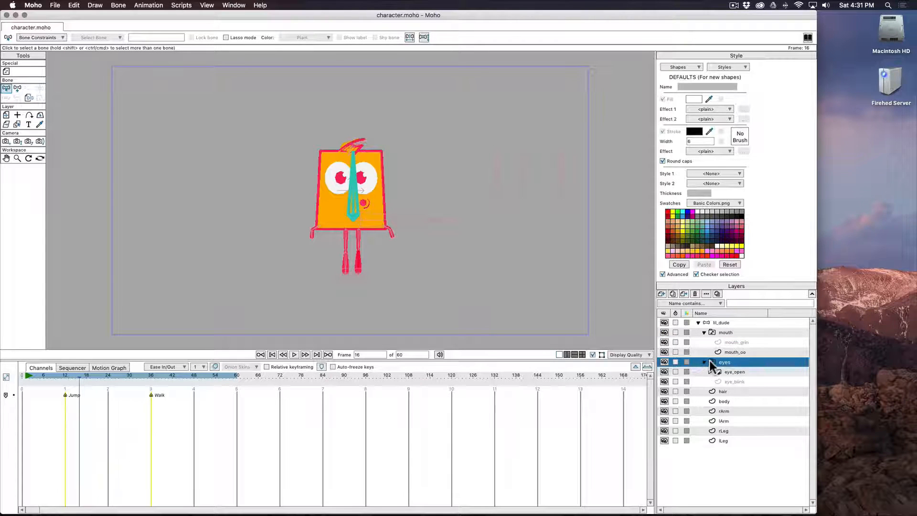
pyautogui.click(64, 376)
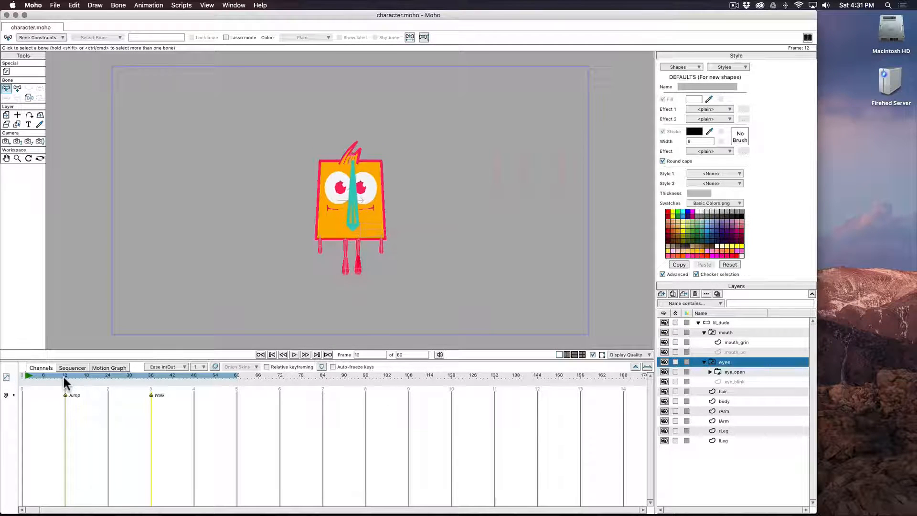
pyautogui.moveTo(64, 374); pyautogui.dragTo(71, 376)
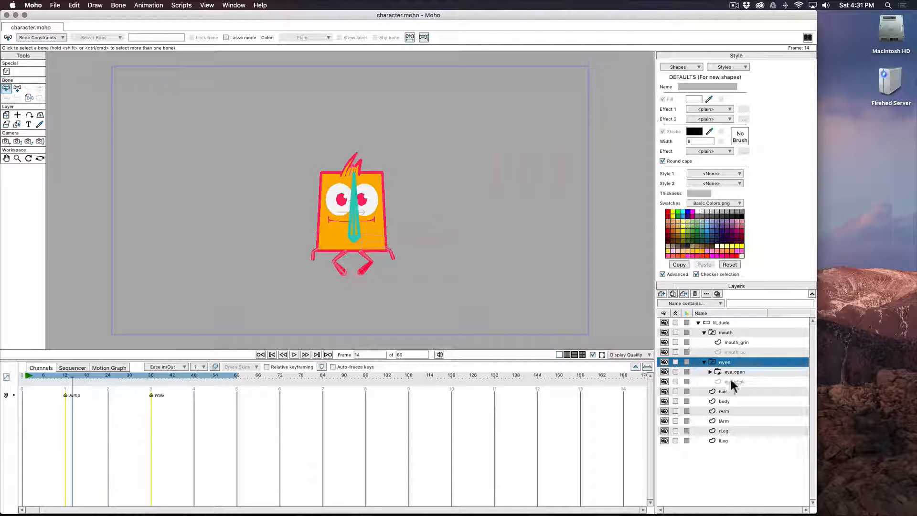
pyautogui.rightClick(736, 362)
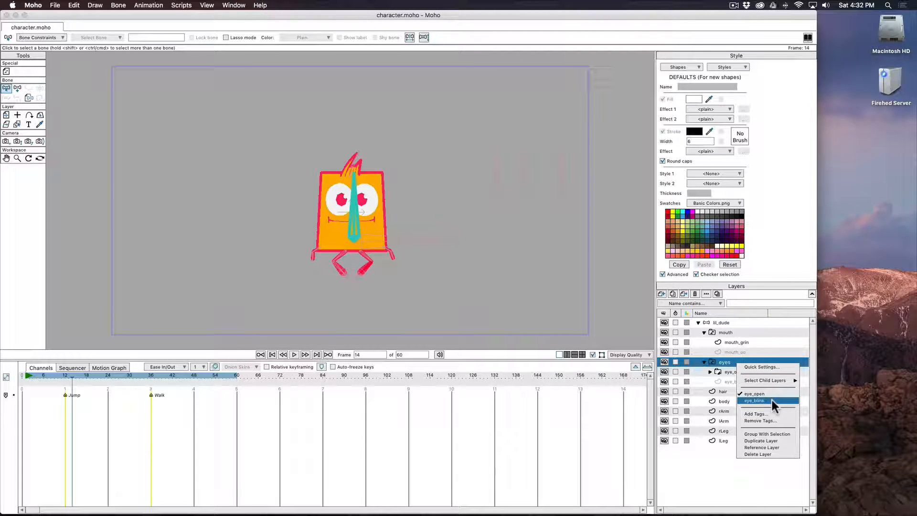
pyautogui.click(772, 399)
# On frame 20, switch the eyes layer to eye_open and scrub through the landing to review the blink
pyautogui.moveTo(72, 376); pyautogui.dragTo(93, 378)
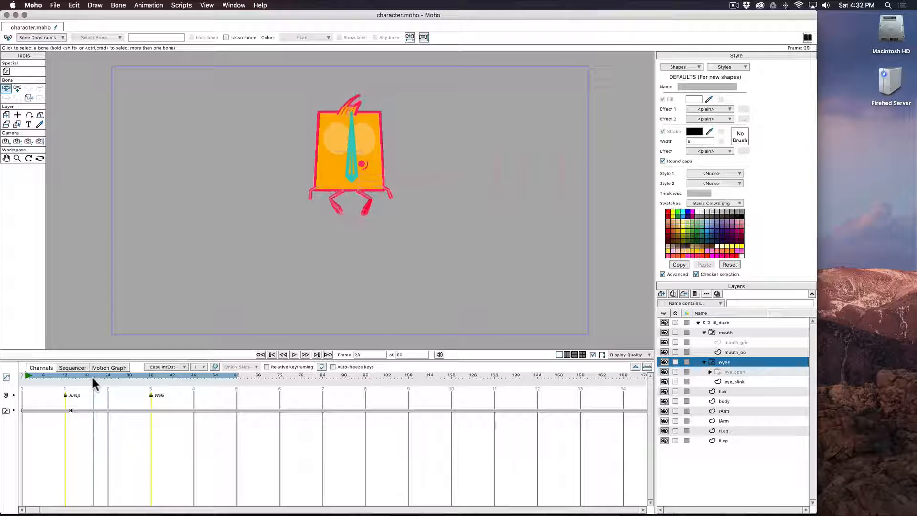
pyautogui.rightClick(736, 361)
pyautogui.click(762, 391)
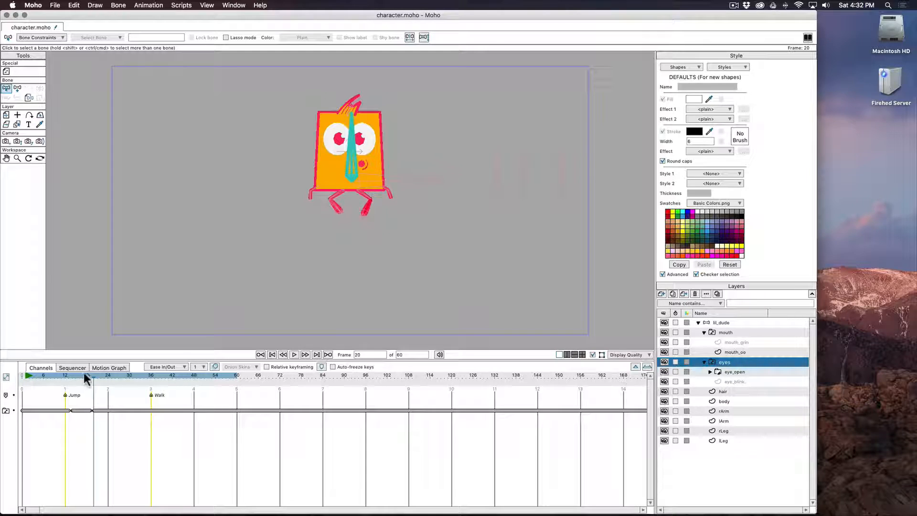
pyautogui.moveTo(84, 375); pyautogui.dragTo(129, 379)
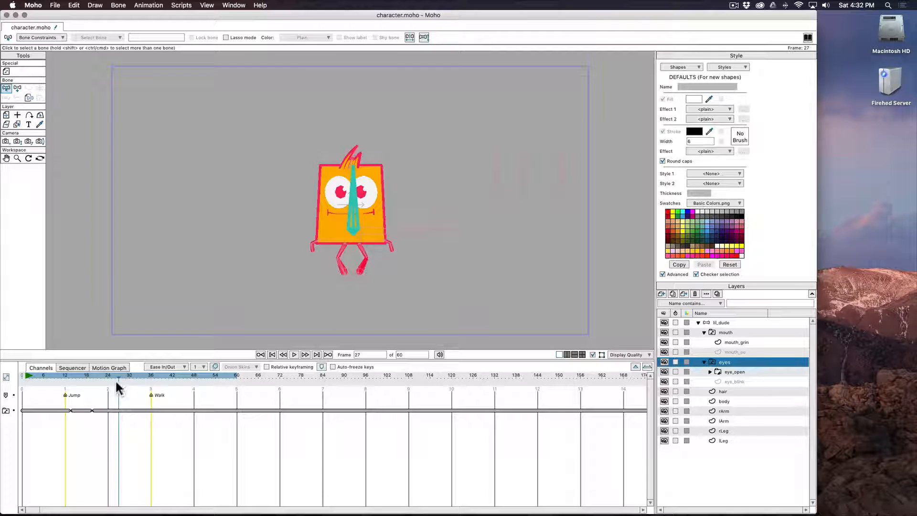
# Nudge the mouth layer's switch key at frame 24 slightly forward and scrub the animation to frame 36
pyautogui.click(737, 331)
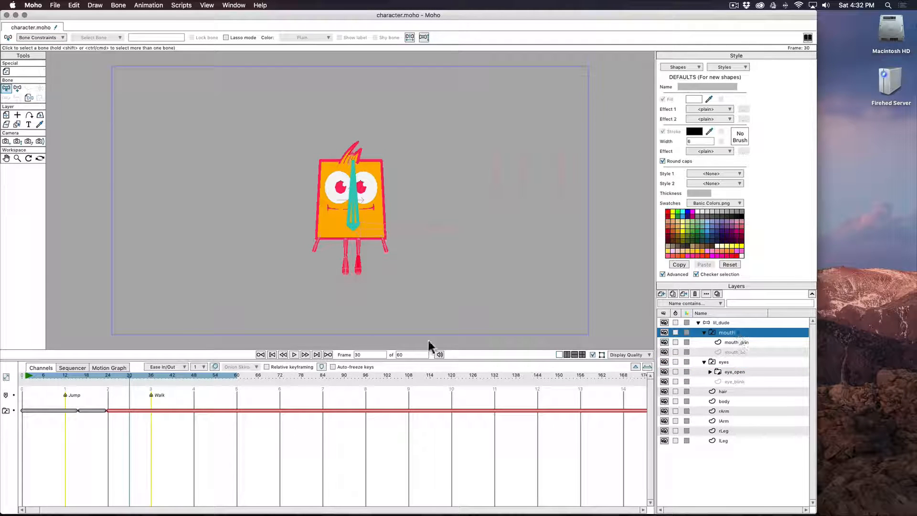
pyautogui.moveTo(113, 375); pyautogui.dragTo(114, 373)
pyautogui.moveTo(109, 410); pyautogui.dragTo(114, 409)
pyautogui.moveTo(113, 375); pyautogui.dragTo(150, 376)
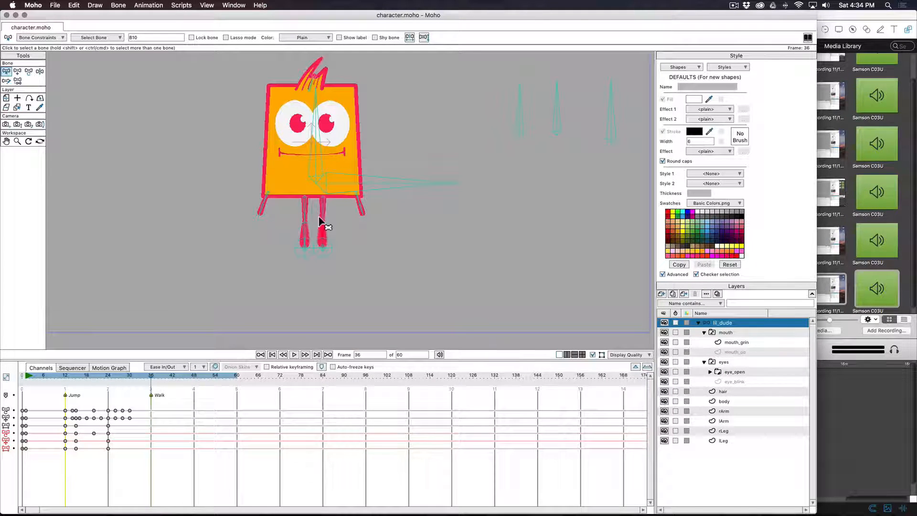
# Select the lFoot bone in the lil_dude rig and freeze the standing pose on frame 36 at the Walk marker
pyautogui.moveTo(409, 226); pyautogui.dragTo(351, 247)
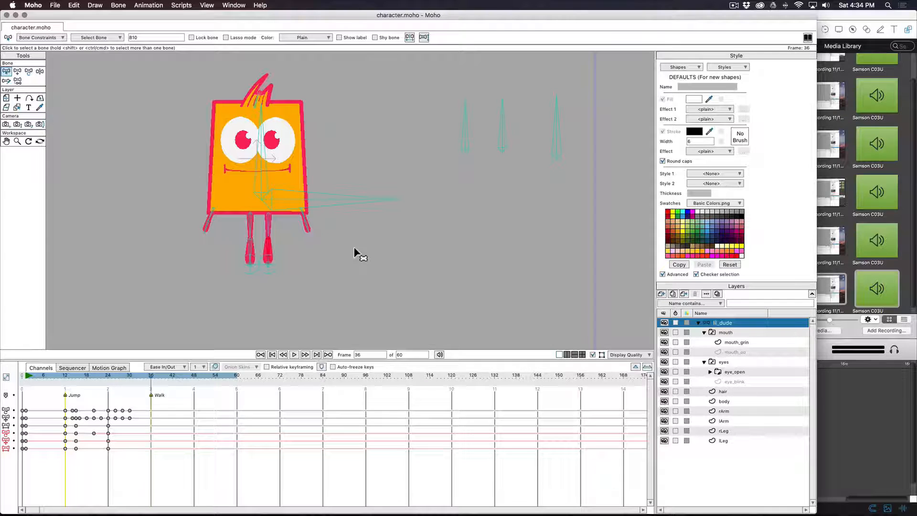
pyautogui.moveTo(349, 252); pyautogui.dragTo(356, 245)
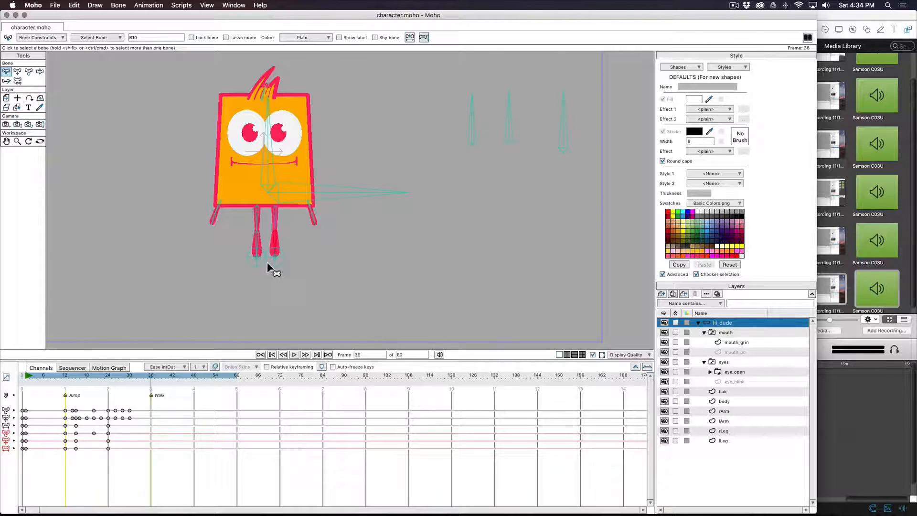
pyautogui.click(281, 270)
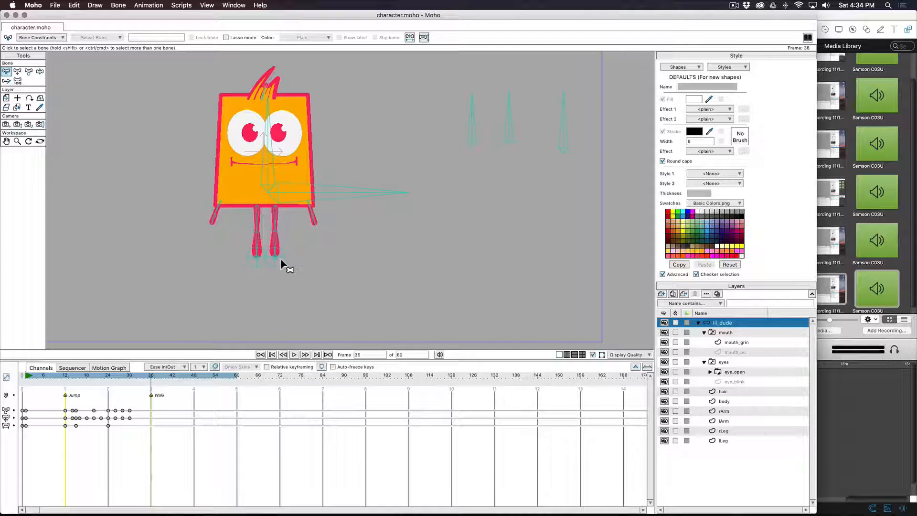
pyautogui.click(281, 261)
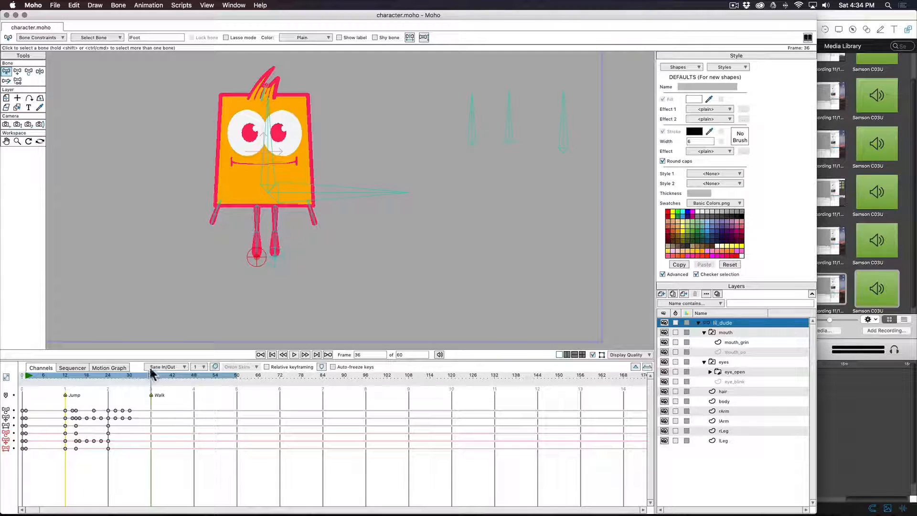
pyautogui.moveTo(151, 374)
pyautogui.mouseDown()
pyautogui.moveTo(133, 374)
pyautogui.moveTo(152, 374)
pyautogui.mouseUp()
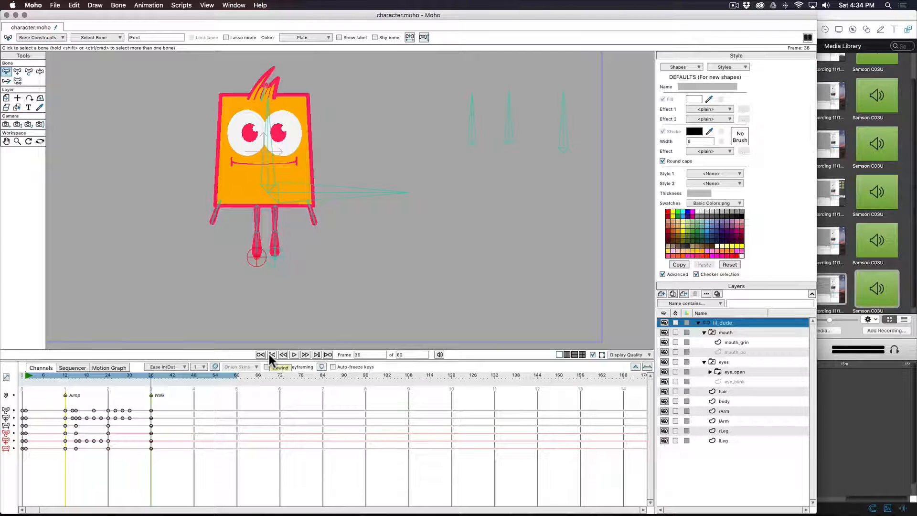
# On frame 38, use Manipulate Bones to move one foot outward so its leg angles away from the other
pyautogui.press('Right')
pyautogui.press('Right')
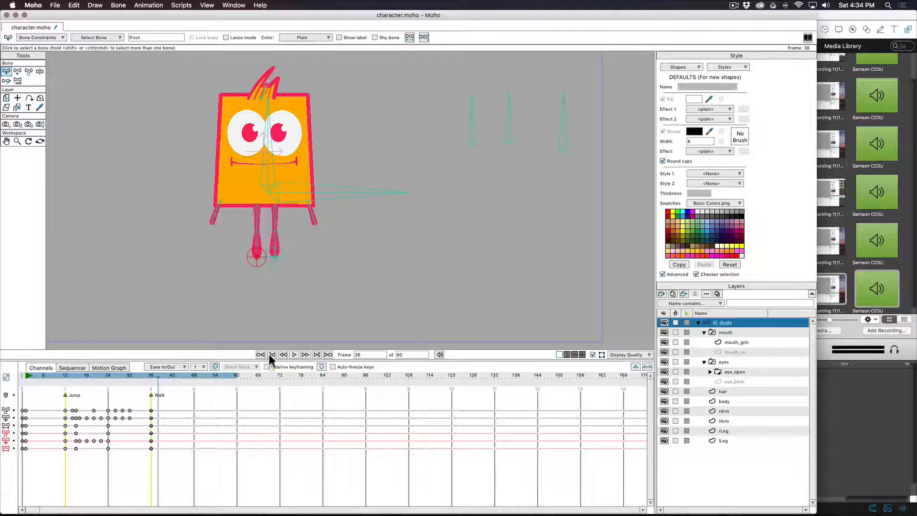
pyautogui.press('z')
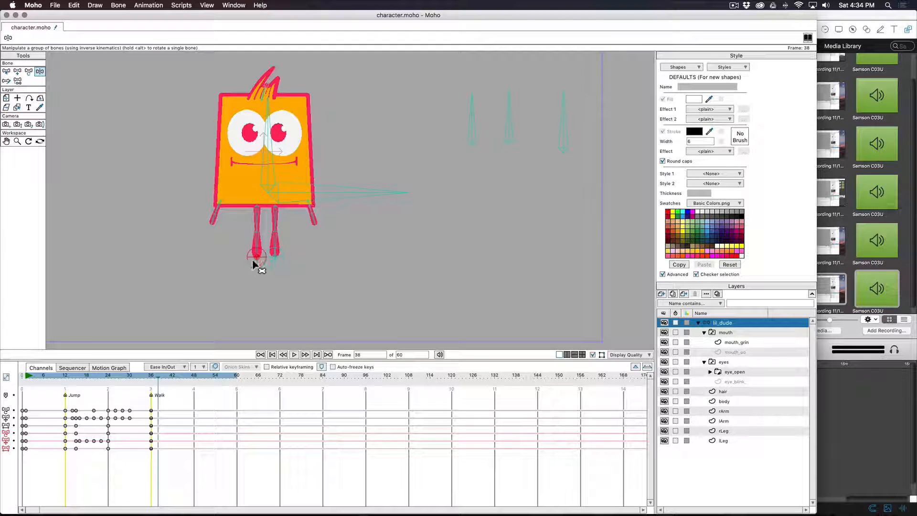
pyautogui.moveTo(253, 264); pyautogui.dragTo(287, 261)
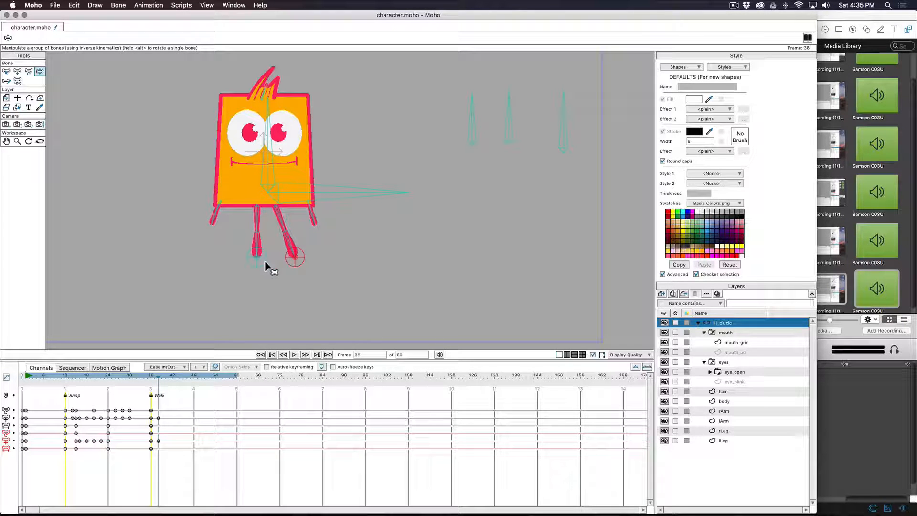
# Shift the body forward between the feet on frame 38 and freeze the pose
pyautogui.moveTo(319, 197); pyautogui.dragTo(329, 198)
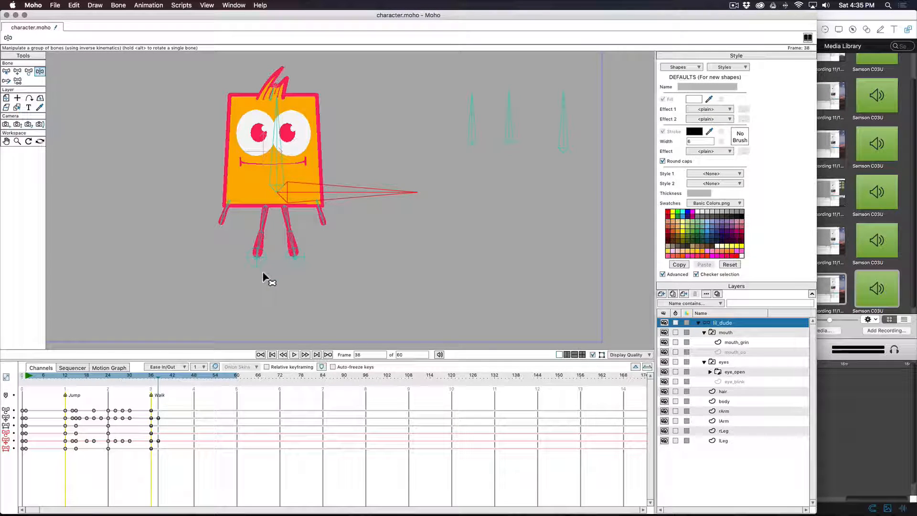
pyautogui.press('super+f')
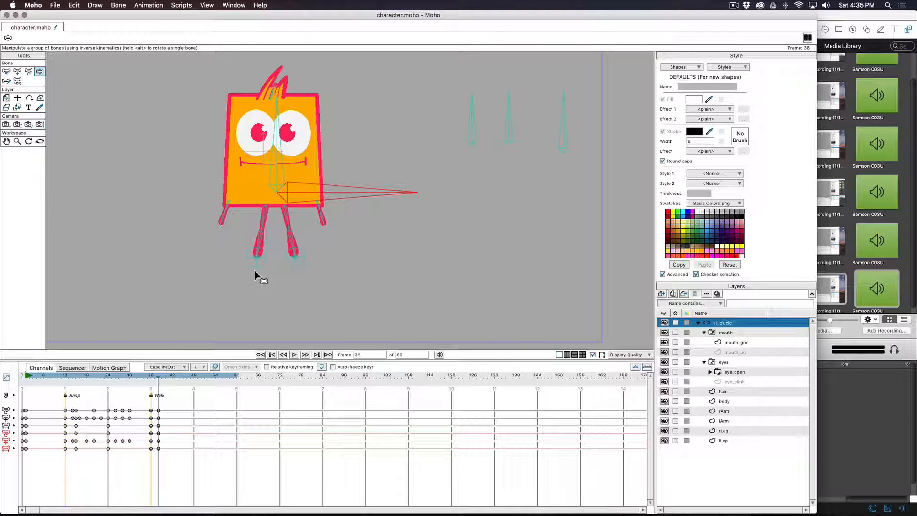
# On frame 40, swing the trailing foot past the planted one, center the body over the crossed legs, and freeze the pose
pyautogui.press('super+Right')
pyautogui.press('super+Right')
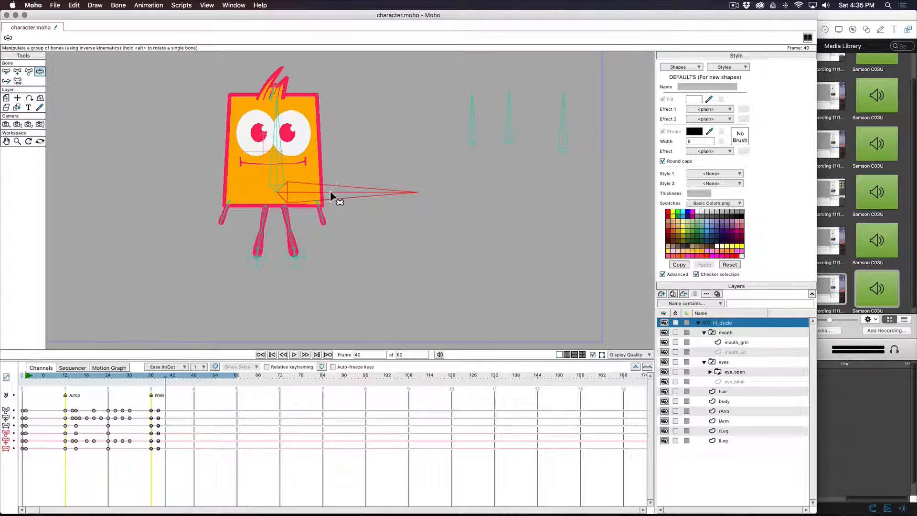
pyautogui.moveTo(332, 196); pyautogui.dragTo(347, 193)
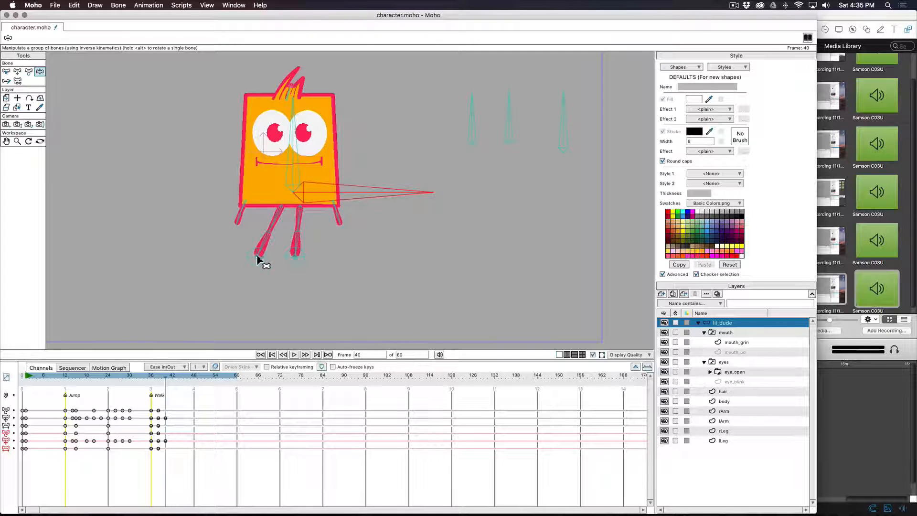
pyautogui.moveTo(254, 262); pyautogui.dragTo(311, 265)
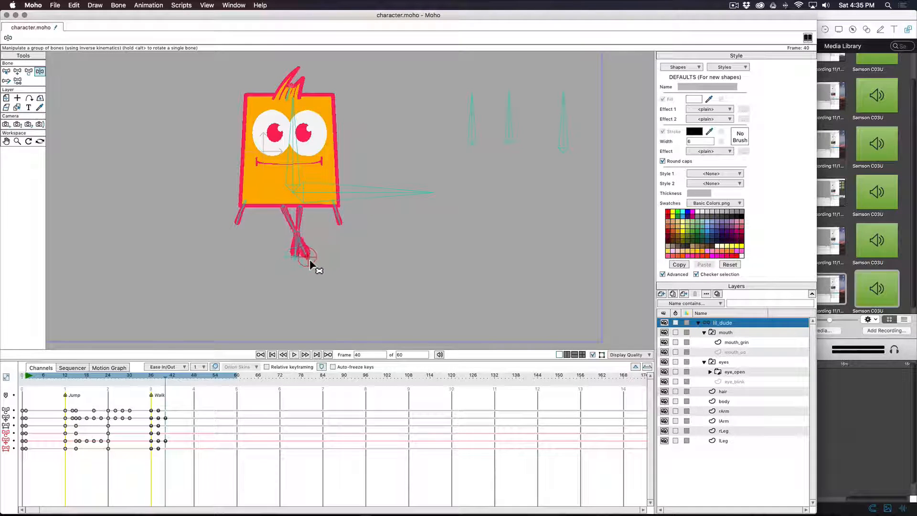
pyautogui.moveTo(348, 195); pyautogui.dragTo(363, 192)
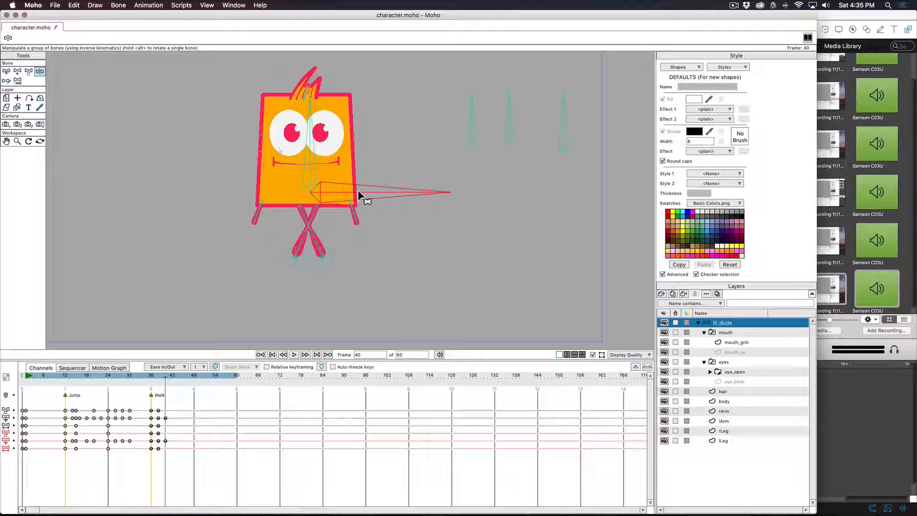
pyautogui.press('super+f')
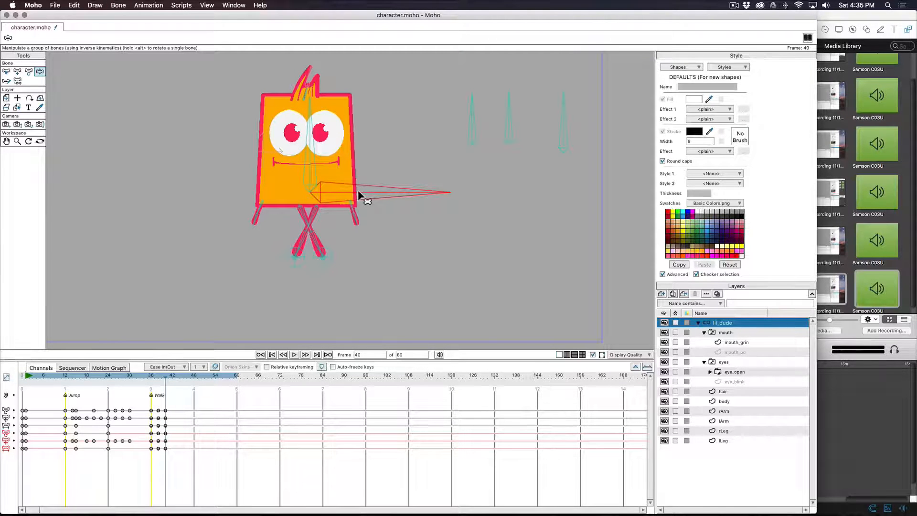
# On frame 42, bring the rear foot ahead of the planted foot and shift the body forward with it
pyautogui.press('super+Right')
pyautogui.press('super+Right')
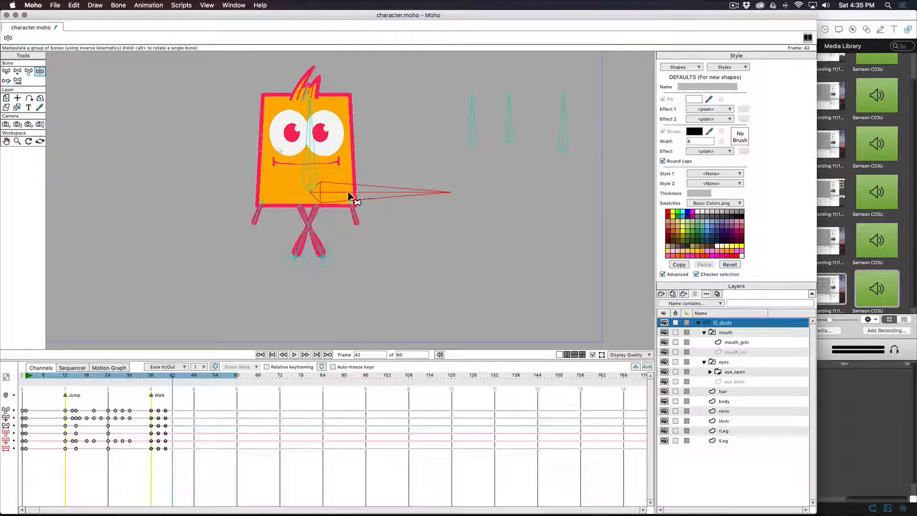
pyautogui.moveTo(293, 262); pyautogui.dragTo(354, 259)
pyautogui.moveTo(352, 198); pyautogui.dragTo(388, 198)
# On frame 44, step the rear foot ahead so the legs cross and center the body above them
pyautogui.press('Right')
pyautogui.press('Right')
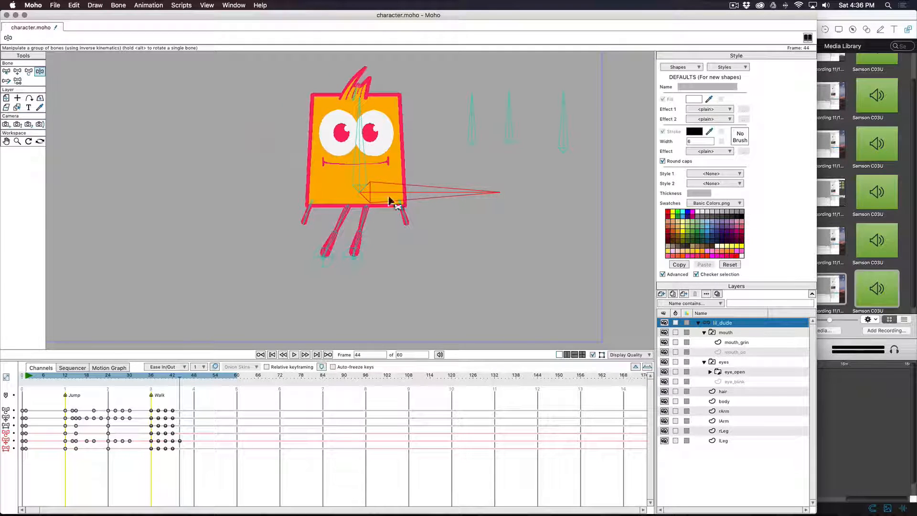
pyautogui.moveTo(323, 256); pyautogui.dragTo(385, 262)
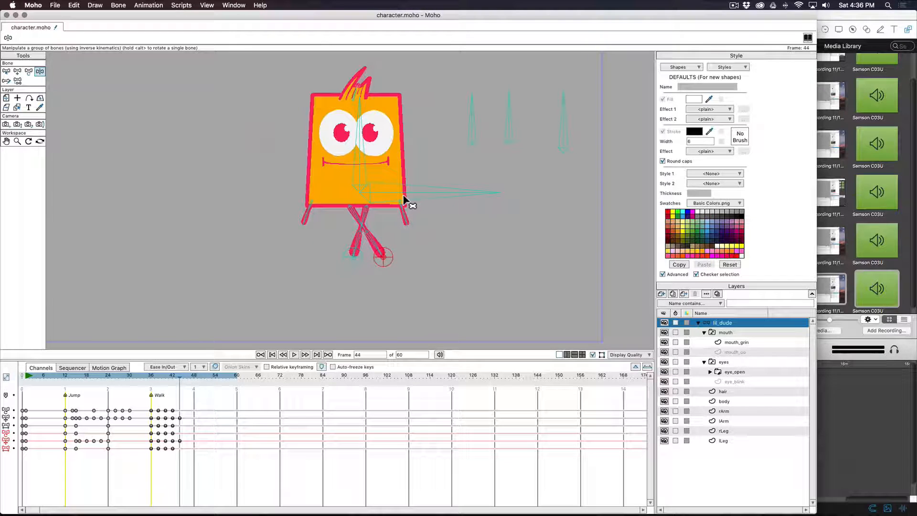
pyautogui.moveTo(407, 199); pyautogui.dragTo(411, 193)
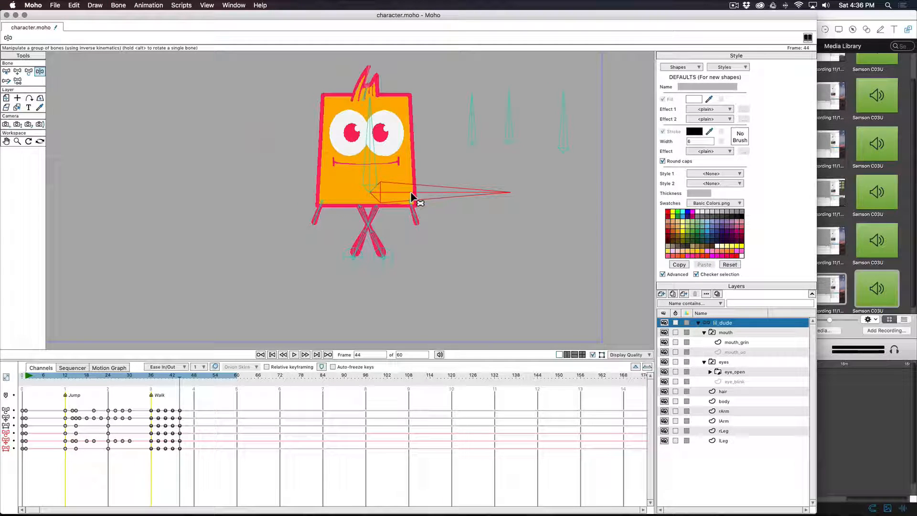
# On frame 46, move the rear foot and the body forward into an uncrossed stride, and freeze the pose
pyautogui.press('Right')
pyautogui.press('Right')
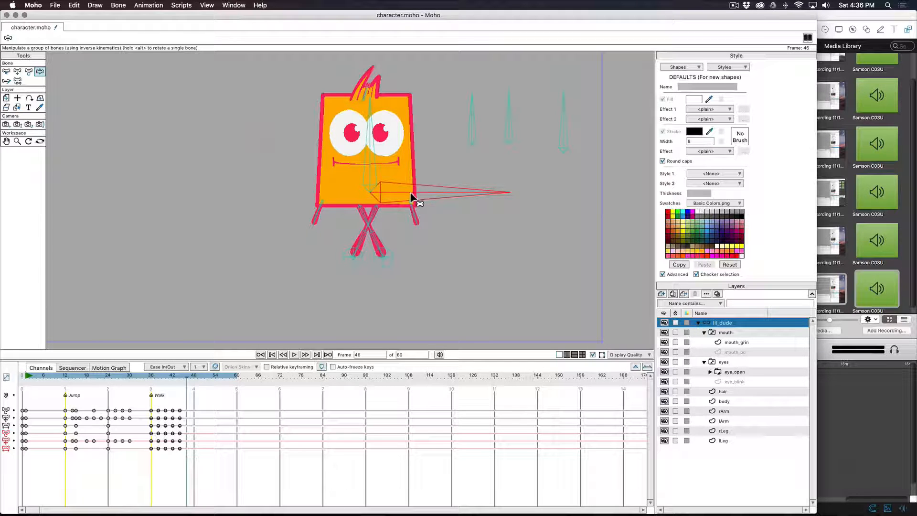
pyautogui.moveTo(415, 196); pyautogui.dragTo(434, 199)
pyautogui.moveTo(352, 266); pyautogui.dragTo(414, 264)
pyautogui.moveTo(442, 196); pyautogui.dragTo(455, 194)
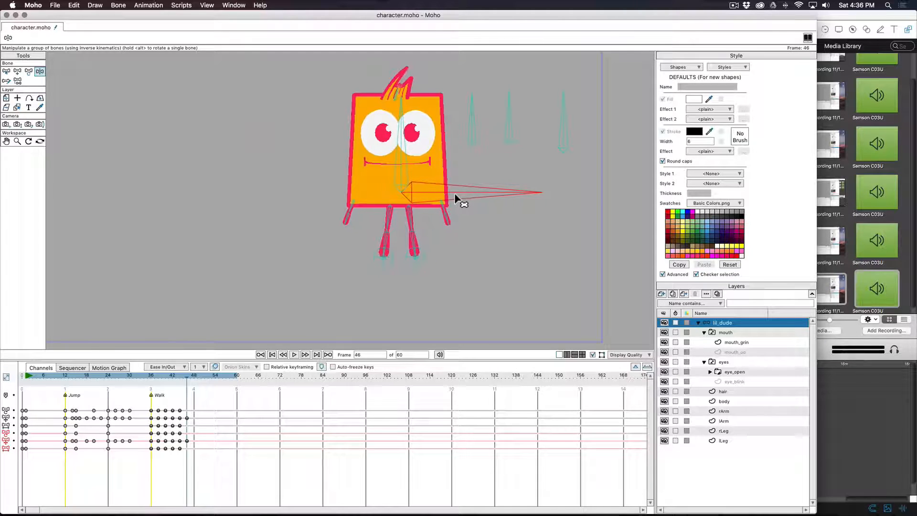
pyautogui.click(417, 260)
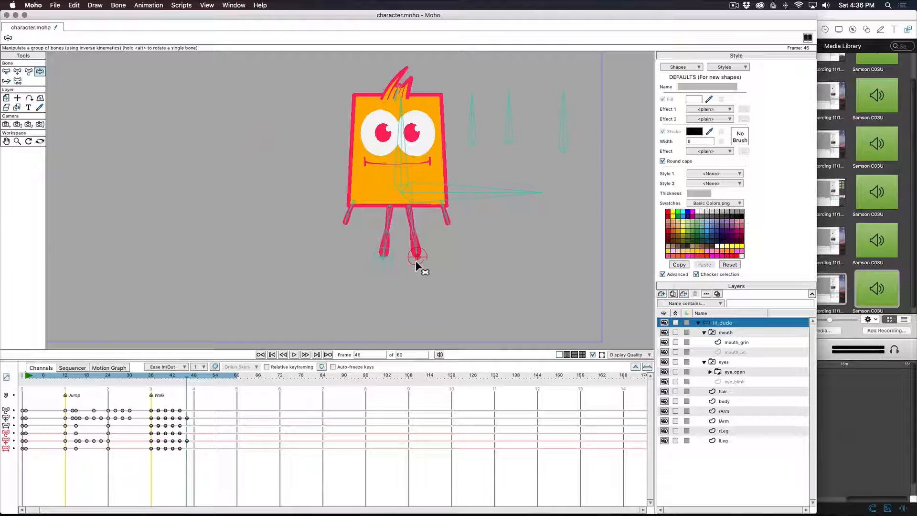
pyautogui.press('super+f')
# On frame 48, pull the rear foot closer to the front foot, center the body for a standing stop, and freeze the pose
pyautogui.press('Right')
pyautogui.press('Right')
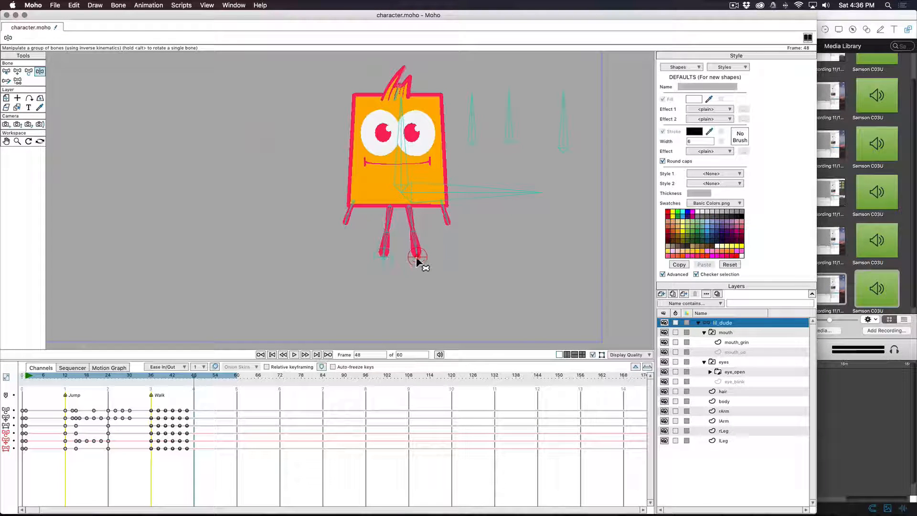
pyautogui.moveTo(428, 193); pyautogui.dragTo(433, 192)
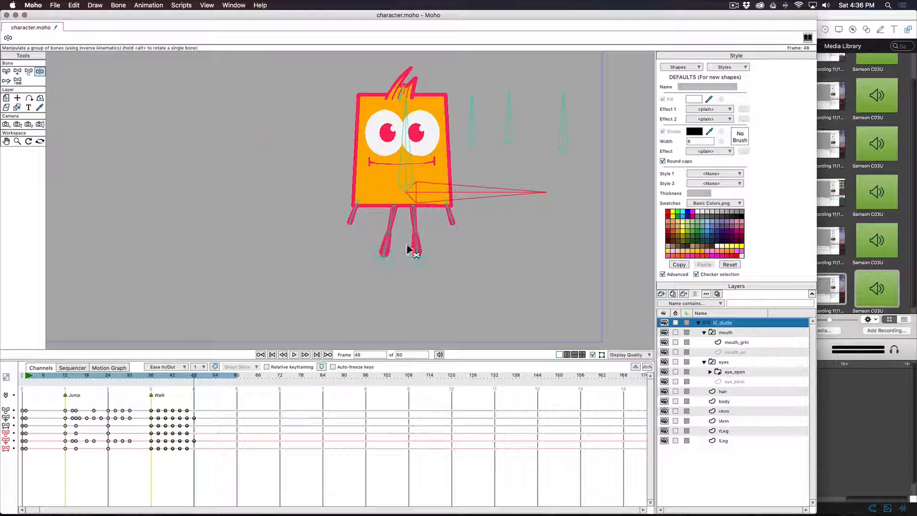
pyautogui.moveTo(385, 260); pyautogui.dragTo(392, 260)
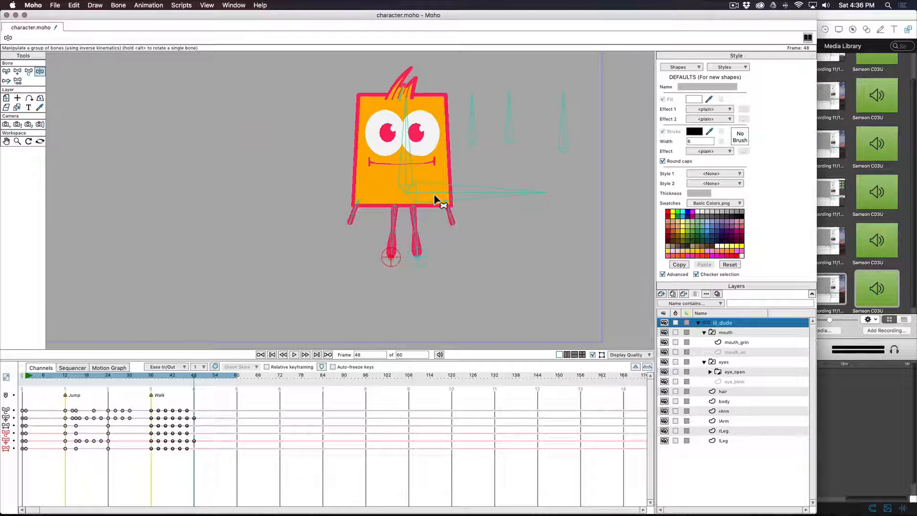
pyautogui.moveTo(435, 198); pyautogui.dragTo(438, 195)
pyautogui.click(393, 260)
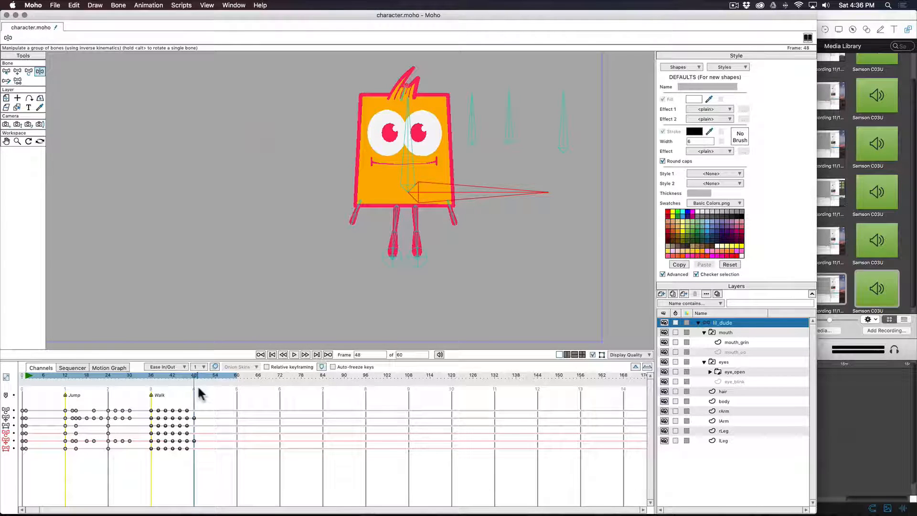
pyautogui.press('super+f')
# Return to the Walk marker, lift the stepping foot slightly on frame 37, and compare it with frame 36
pyautogui.moveTo(183, 376); pyautogui.dragTo(151, 389)
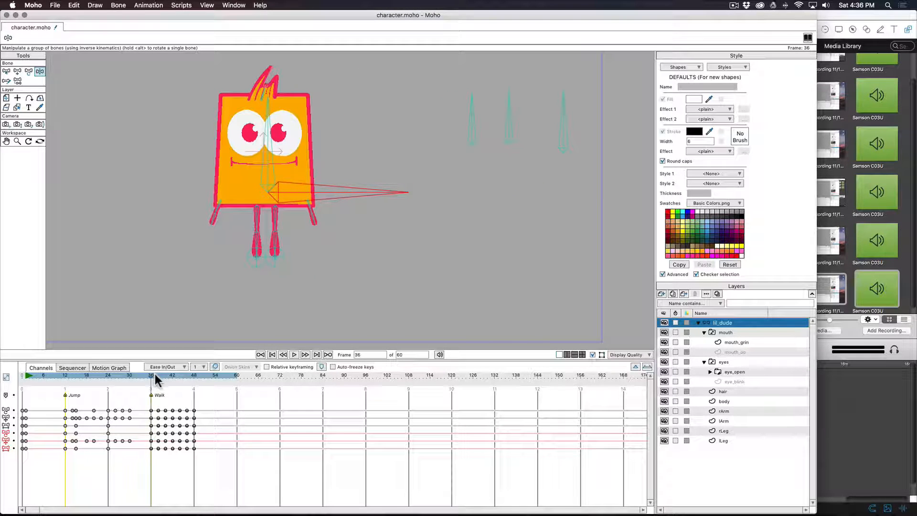
pyautogui.click(155, 375)
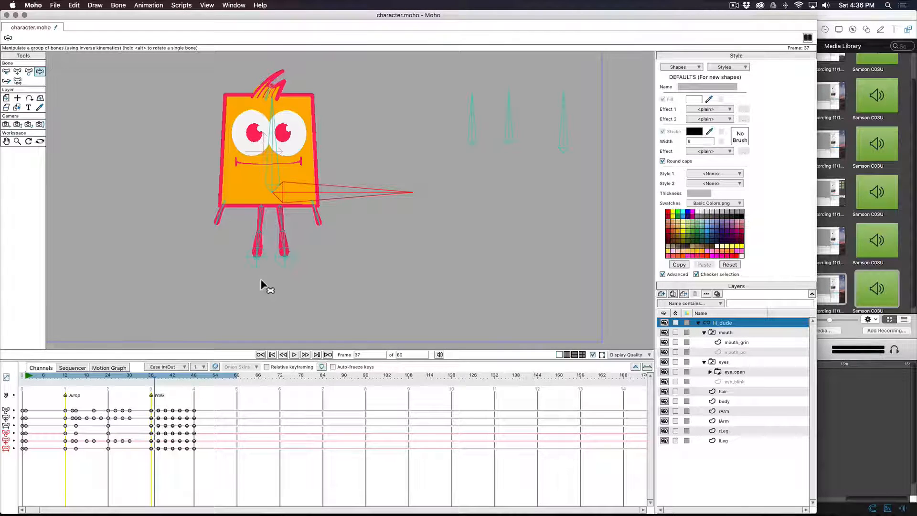
pyautogui.moveTo(286, 260); pyautogui.dragTo(285, 257)
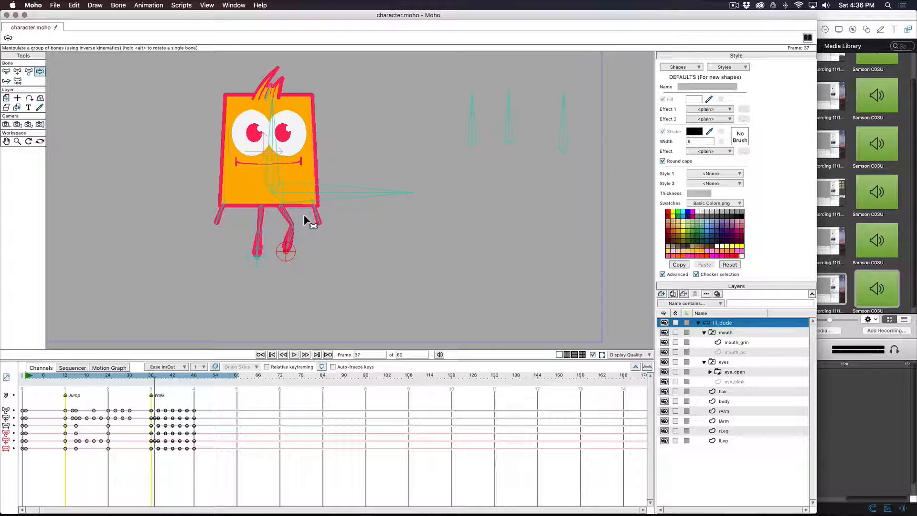
pyautogui.press('Left')
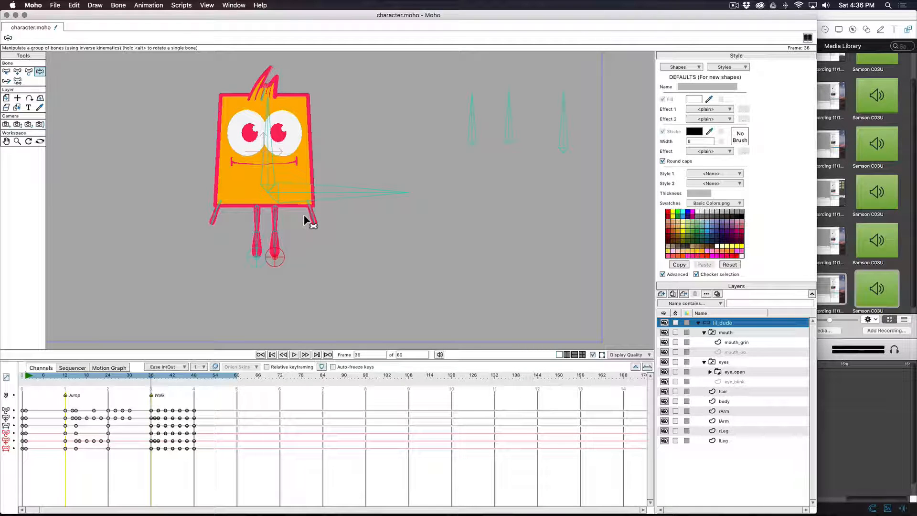
pyautogui.press('Right')
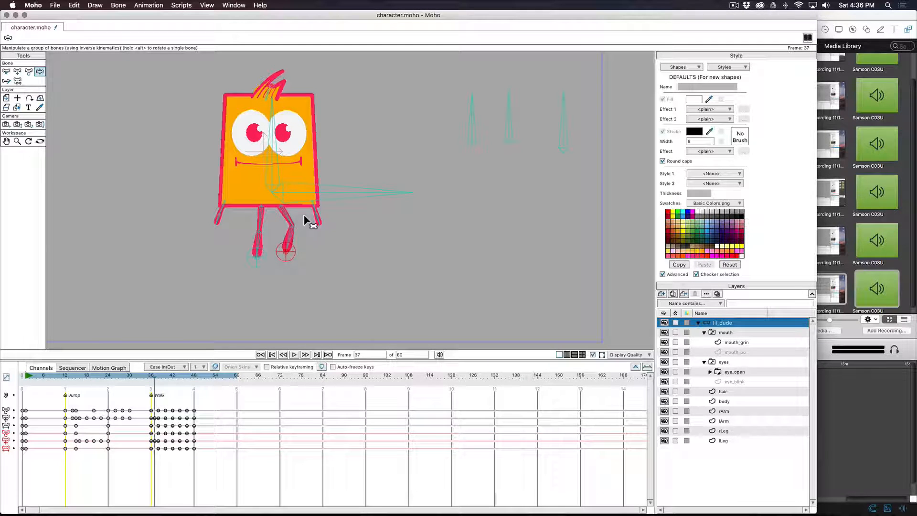
# Raise the body slightly on frame 37 and lower it slightly on frame 38 to add a bounce
pyautogui.moveTo(327, 192); pyautogui.dragTo(328, 189)
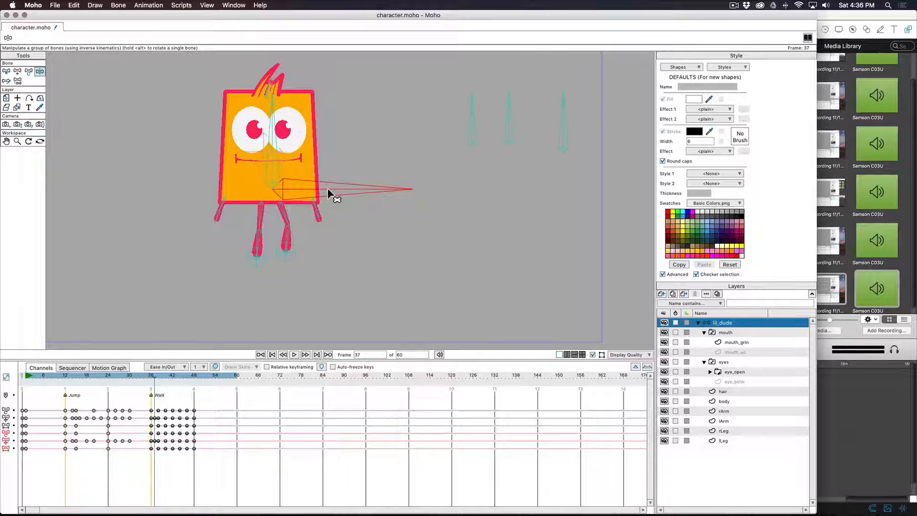
pyautogui.press('Right')
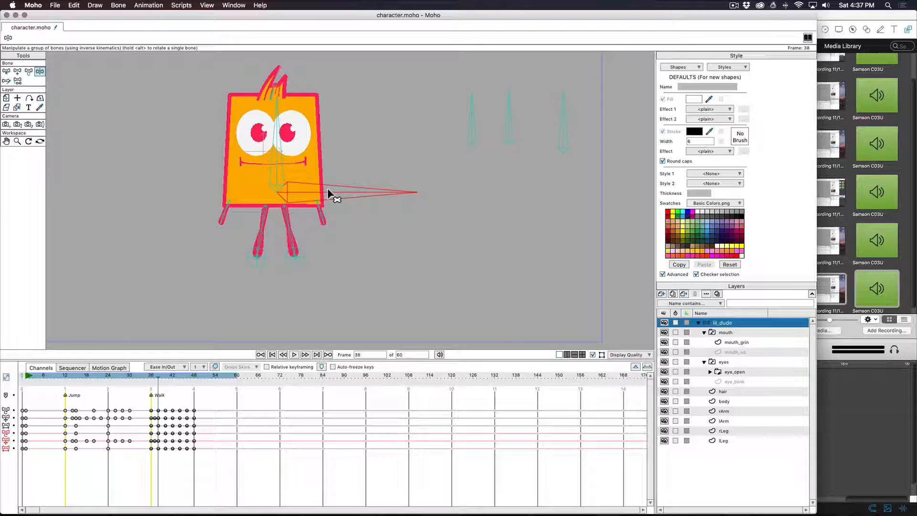
pyautogui.moveTo(332, 193); pyautogui.dragTo(333, 197)
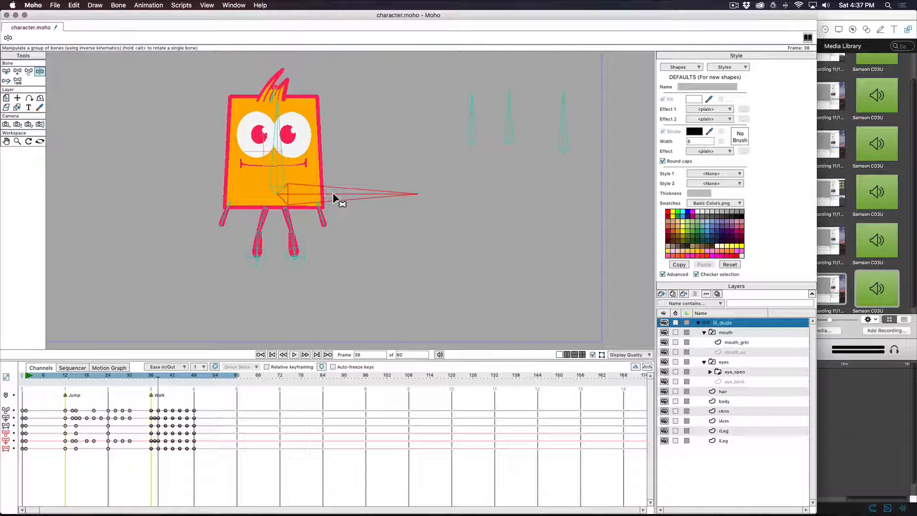
# On frame 39, lift the passing foot and rotate its upper leg bone with Transform Bone so the knee bends forward
pyautogui.hotkey('ctrl', 'Right')
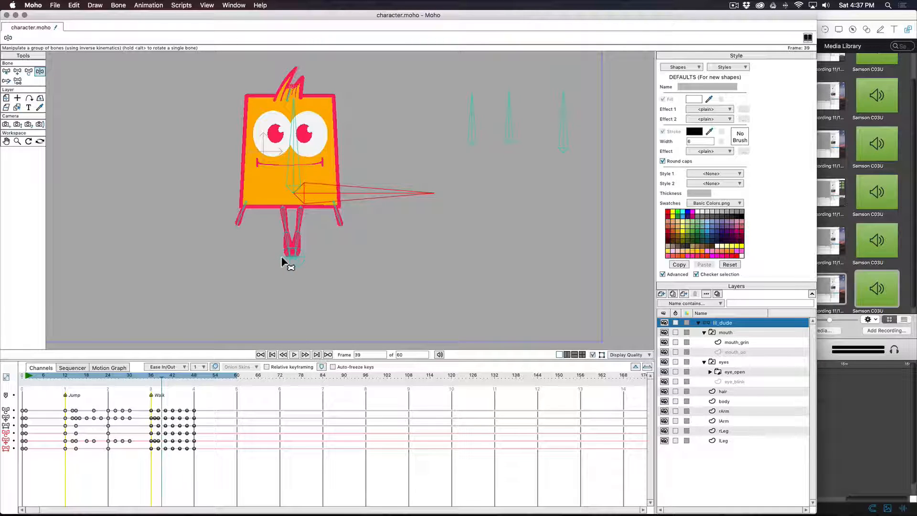
pyautogui.moveTo(283, 261); pyautogui.dragTo(281, 226)
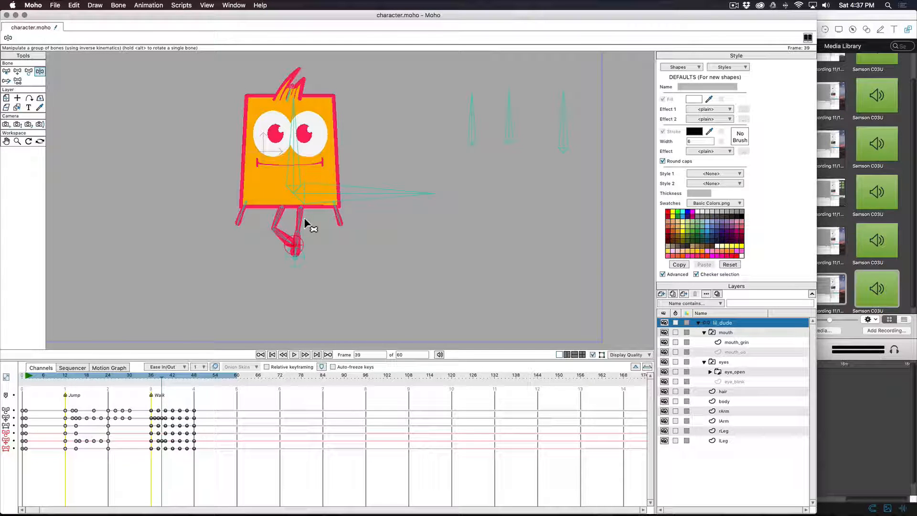
pyautogui.press('t')
pyautogui.moveTo(293, 246); pyautogui.dragTo(266, 238)
pyautogui.press('super+z')
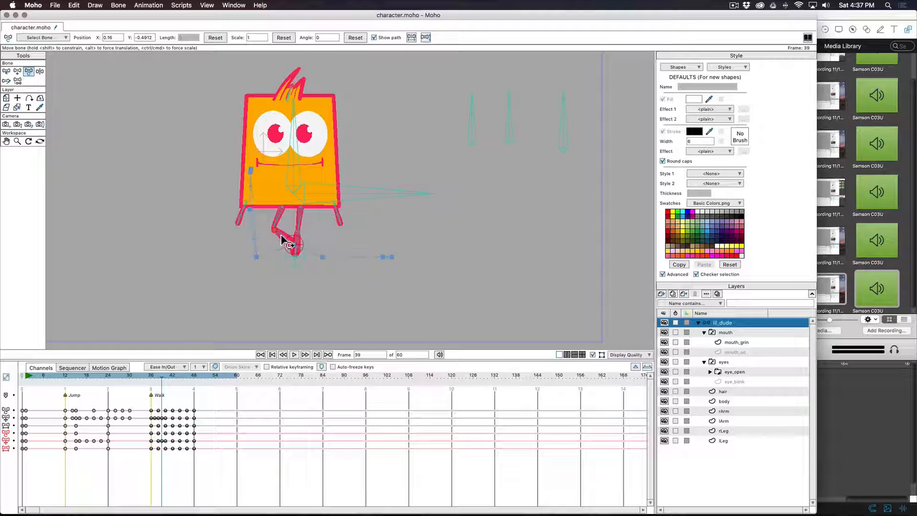
pyautogui.moveTo(282, 238); pyautogui.dragTo(441, 243)
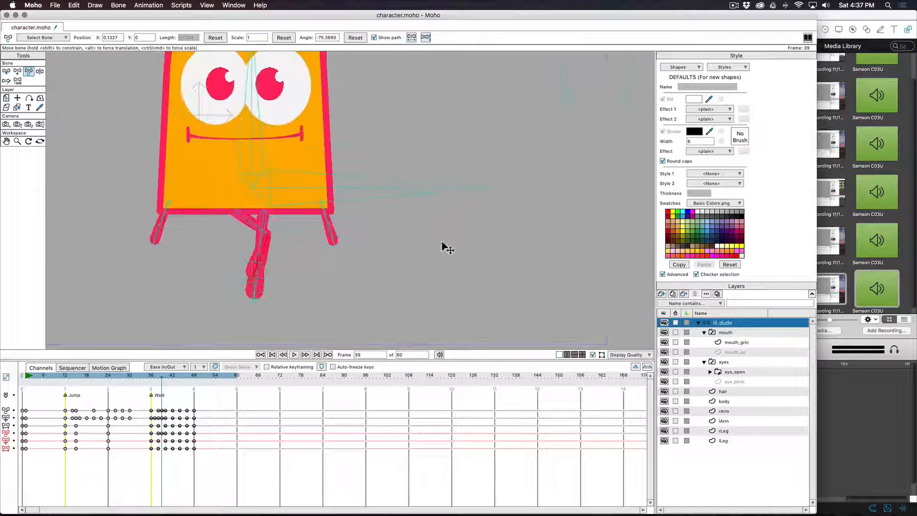
pyautogui.moveTo(334, 264); pyautogui.dragTo(376, 267)
pyautogui.press('z')
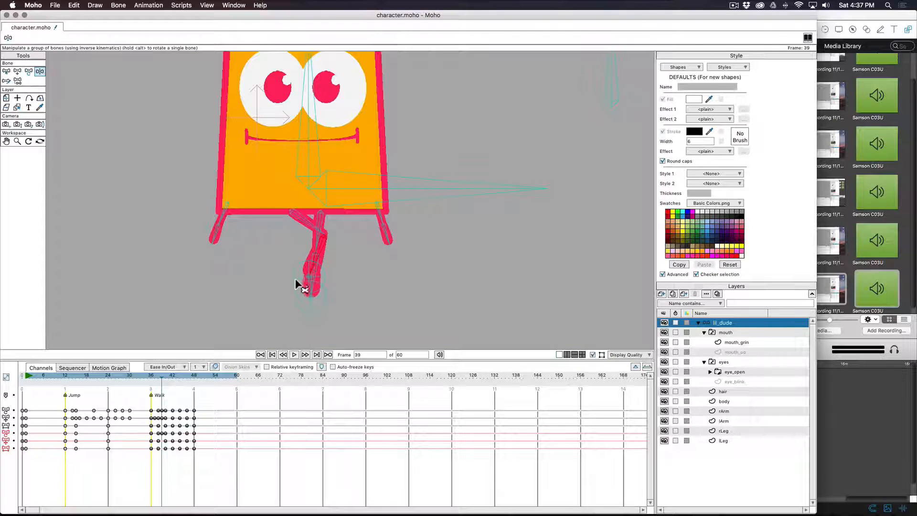
# On frame 39, pull the lifted foot backward behind the planted leg and raise the body
pyautogui.moveTo(296, 278); pyautogui.dragTo(275, 276)
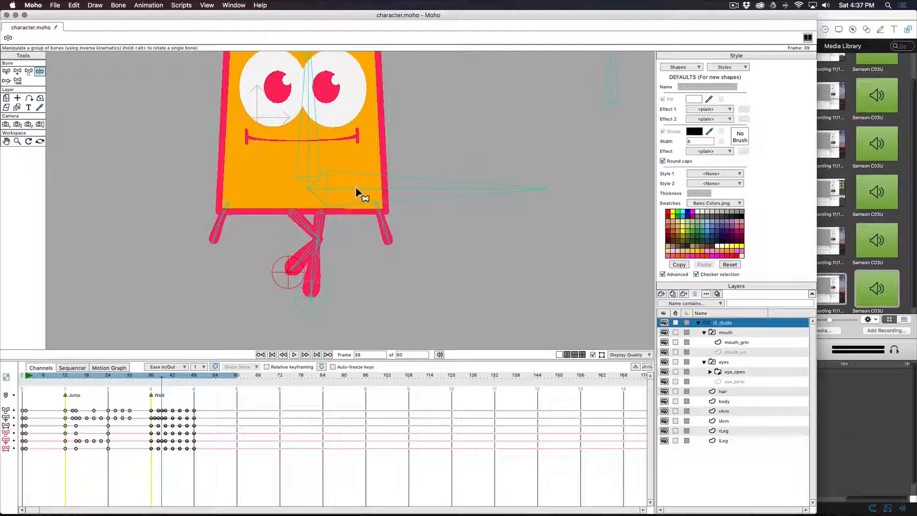
pyautogui.moveTo(358, 194); pyautogui.dragTo(356, 184)
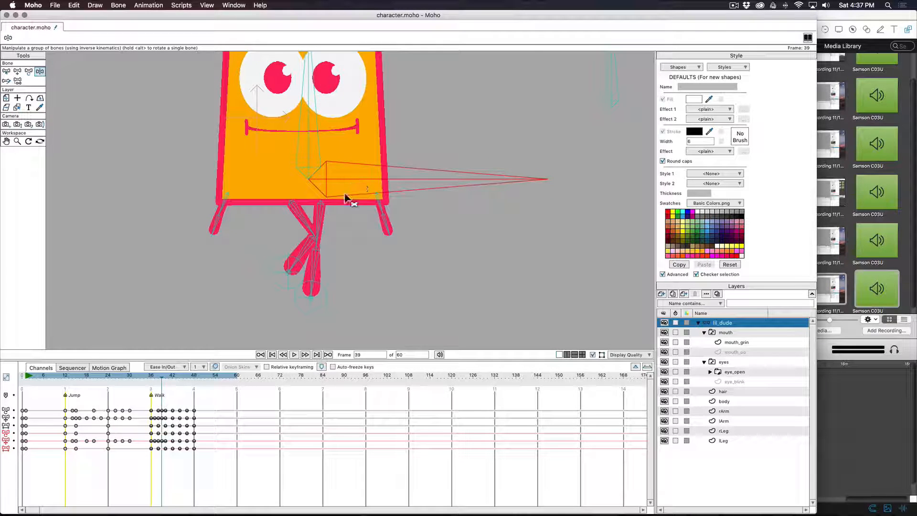
# On frame 41, raise the body slightly and lift the passing foot so its knee bends
pyautogui.press('Right')
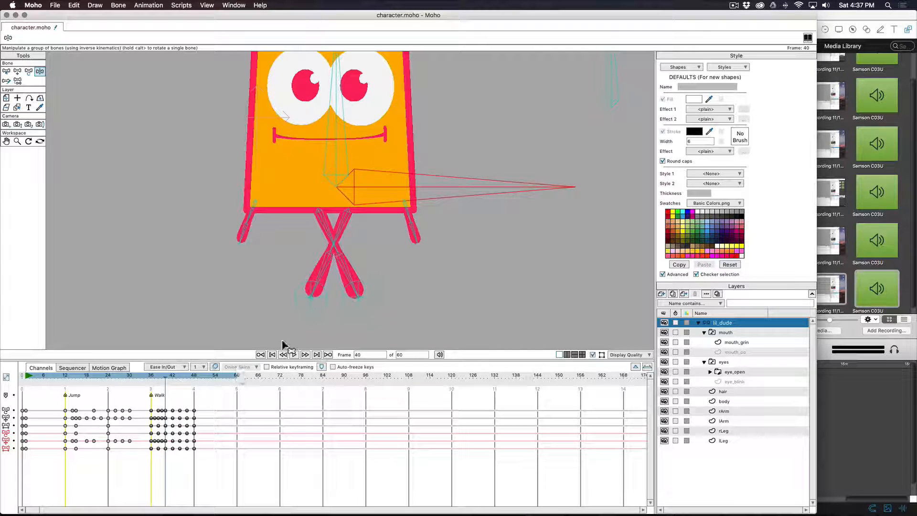
pyautogui.moveTo(493, 186)
pyautogui.mouseDown()
pyautogui.moveTo(491, 200)
pyautogui.moveTo(477, 186)
pyautogui.mouseUp()
pyautogui.press('Right')
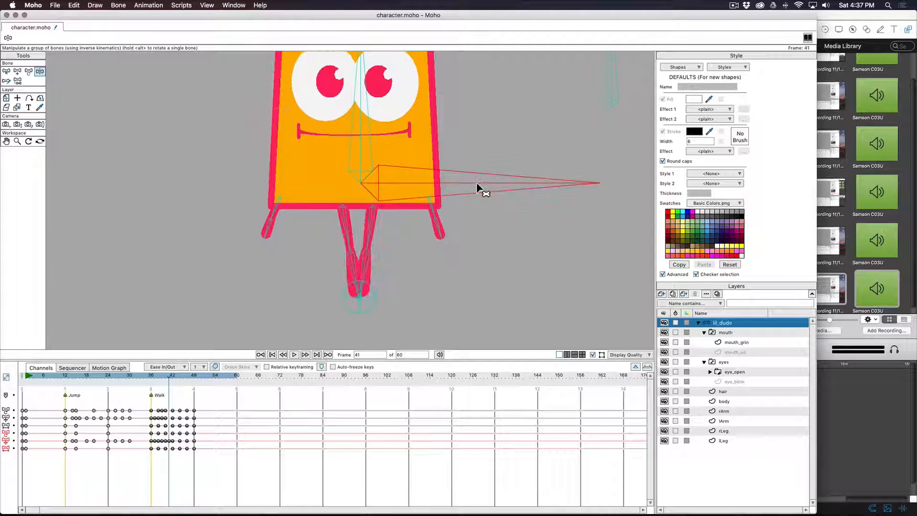
pyautogui.moveTo(364, 297); pyautogui.dragTo(379, 278)
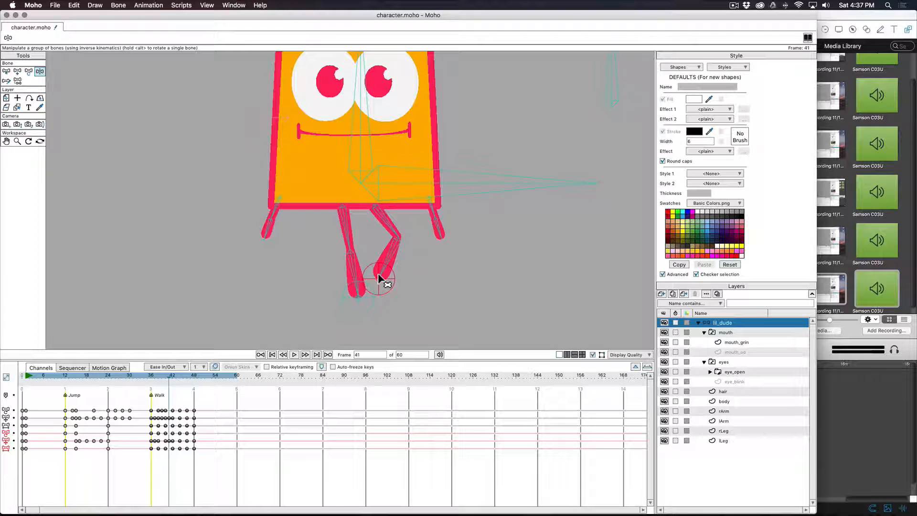
# Lower the body slightly on frame 42 to continue the bounce
pyautogui.press('Right')
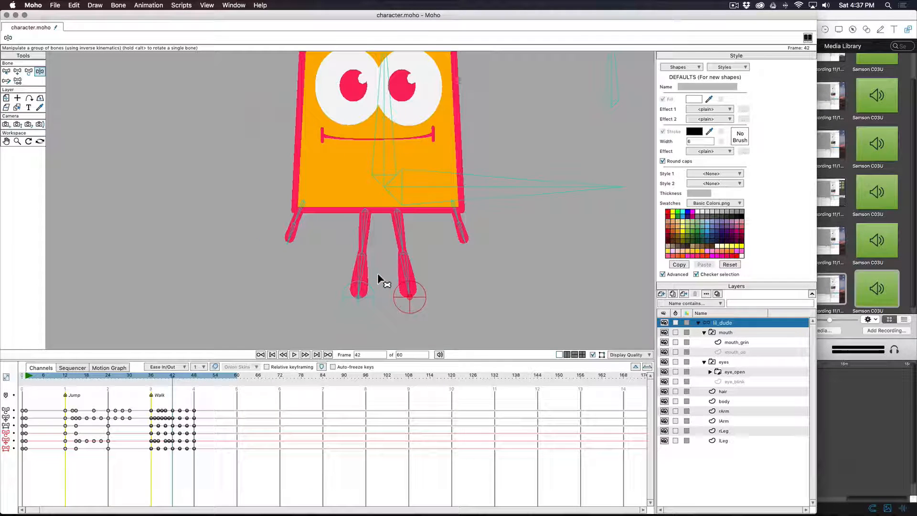
pyautogui.click(492, 191)
pyautogui.press('Right')
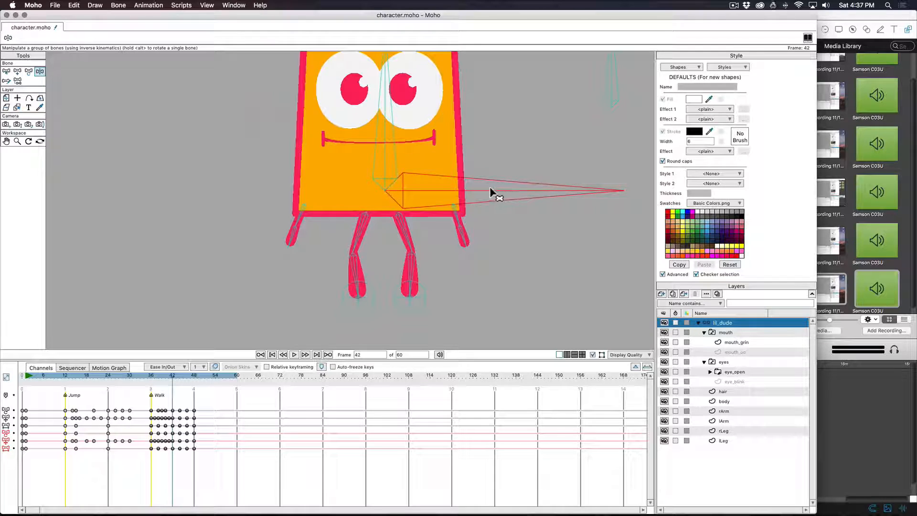
# Adjust the stepping leg's bend on frame 43 with Transform Bone and lower the body slightly for frame 44
pyautogui.moveTo(388, 290); pyautogui.dragTo(422, 298)
pyautogui.press('super+z')
pyautogui.press('t')
pyautogui.moveTo(394, 270)
pyautogui.mouseDown()
pyautogui.moveTo(377, 273)
pyautogui.moveTo(390, 275)
pyautogui.mouseUp()
pyautogui.press('z')
pyautogui.moveTo(496, 191); pyautogui.dragTo(523, 189)
pyautogui.press('Right')
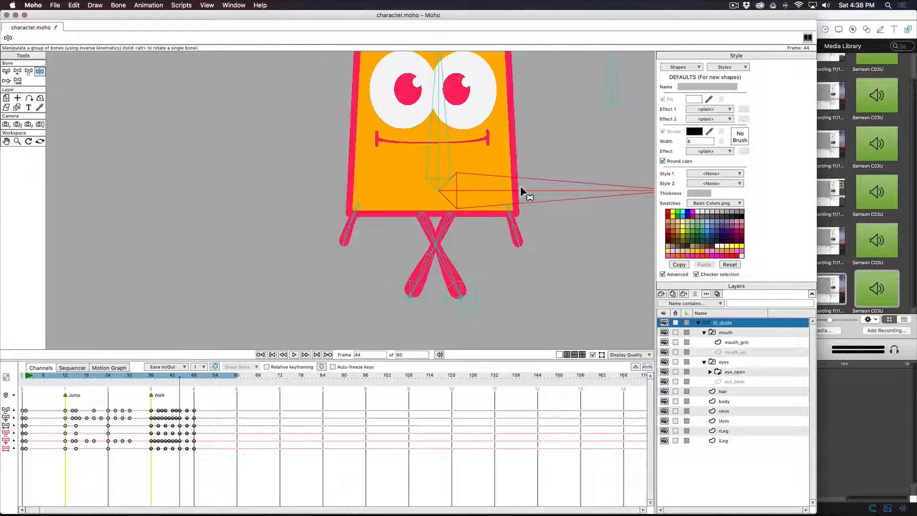
# On frame 45, lift the passing foot so the knee bends forward and raise the body
pyautogui.press('Right')
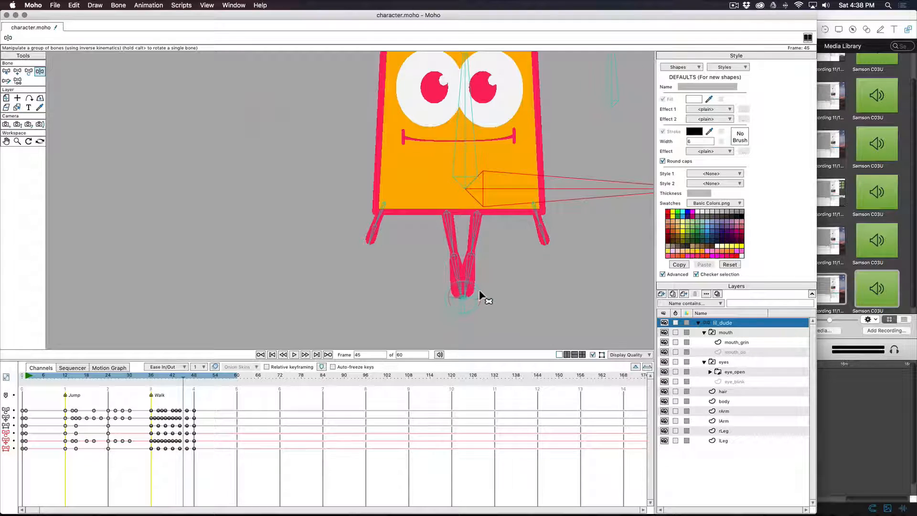
pyautogui.moveTo(483, 295); pyautogui.dragTo(496, 278)
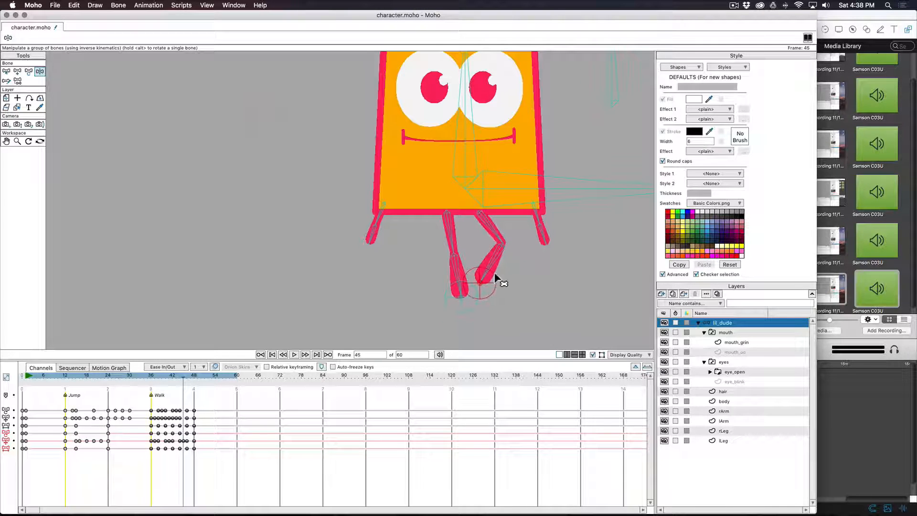
pyautogui.click(548, 184)
pyautogui.moveTo(579, 273); pyautogui.dragTo(373, 269)
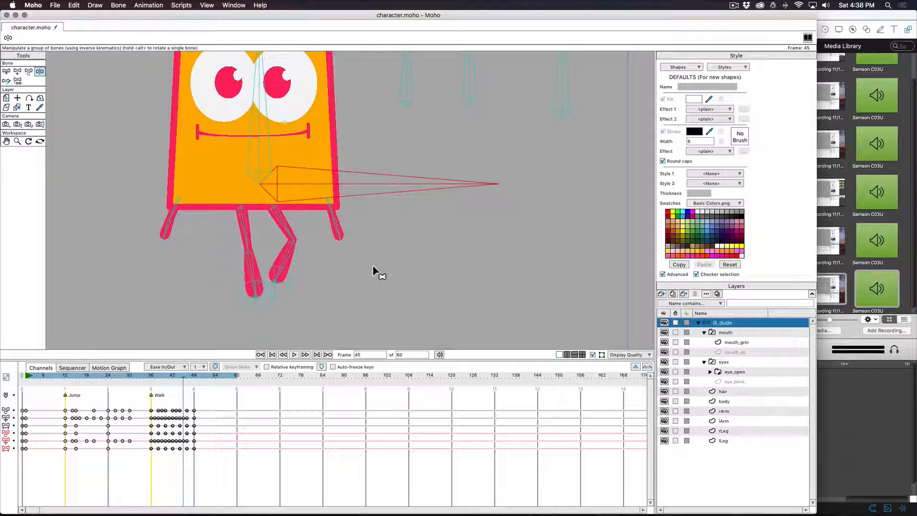
# Adjust the body height on frame 46, lift the trailing foot slightly on frame 47, and nudge the body on frame 48
pyautogui.press('Right')
pyautogui.moveTo(404, 191); pyautogui.dragTo(406, 193)
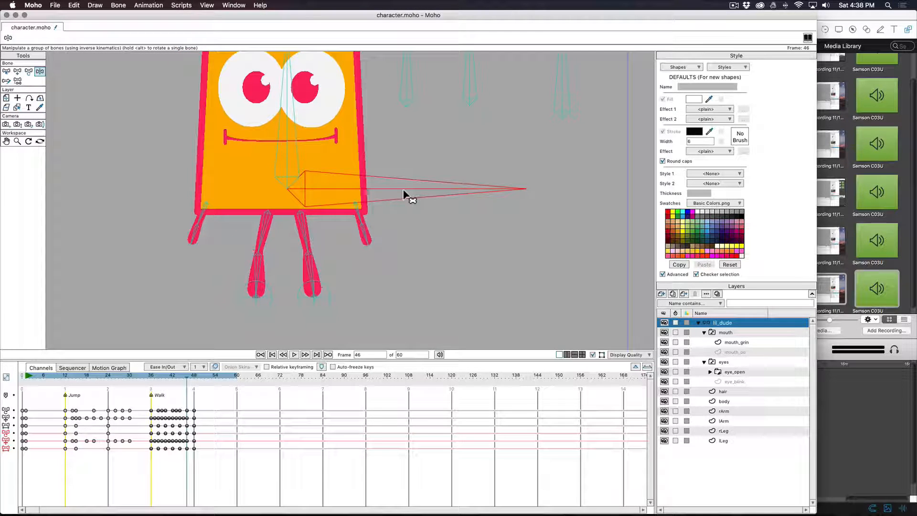
pyautogui.press('Right')
pyautogui.click(267, 295)
pyautogui.moveTo(266, 295)
pyautogui.mouseDown()
pyautogui.moveTo(253, 274)
pyautogui.moveTo(279, 291)
pyautogui.mouseUp()
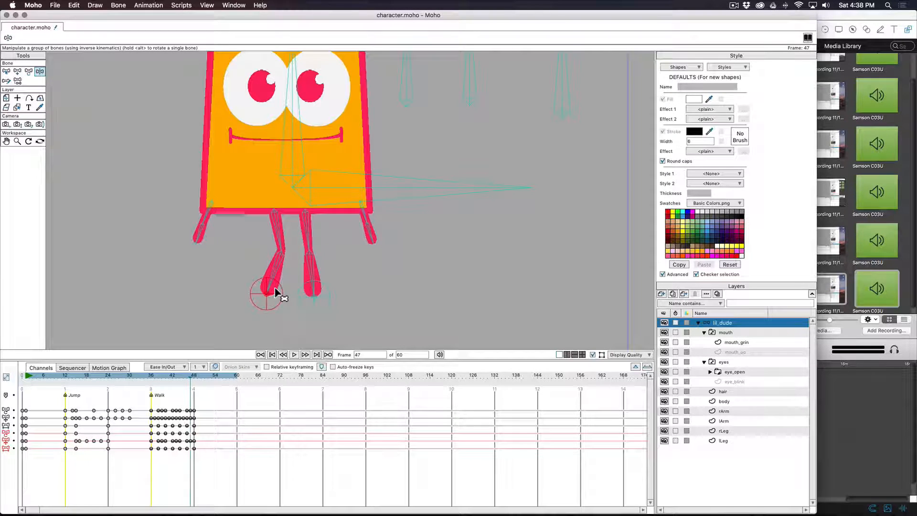
pyautogui.hotkey('ctrl', 'Right')
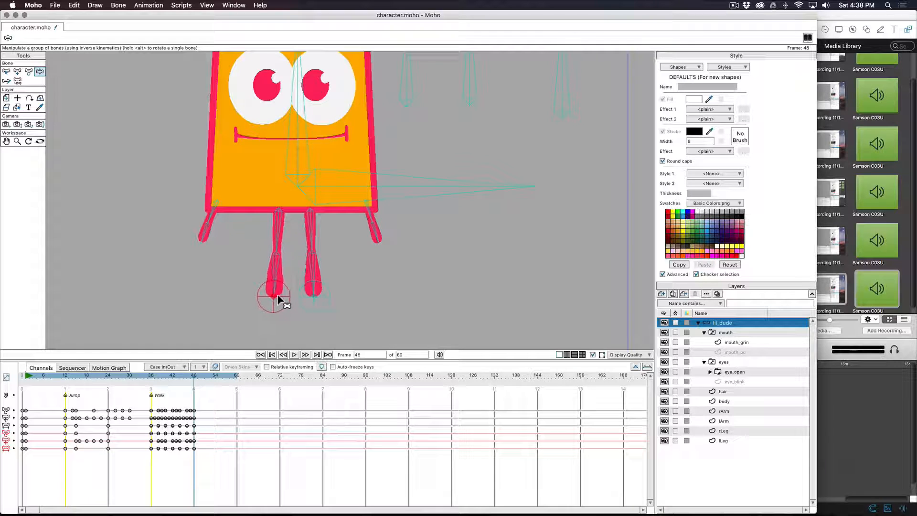
pyautogui.click(396, 191)
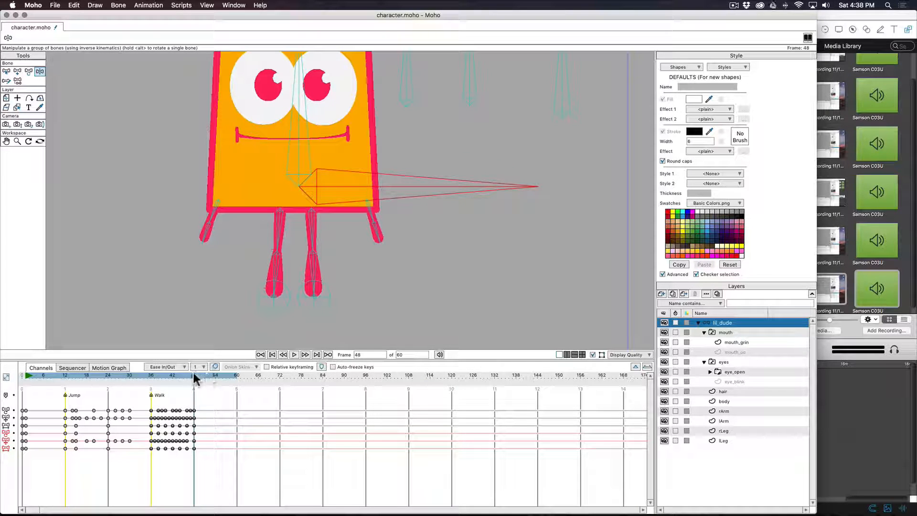
# Review the walk and, on frame 42, rotate the trailing leg's bone with Transform Bone so its knee bends forward
pyautogui.moveTo(194, 375); pyautogui.dragTo(158, 375)
pyautogui.moveTo(194, 236); pyautogui.dragTo(293, 243)
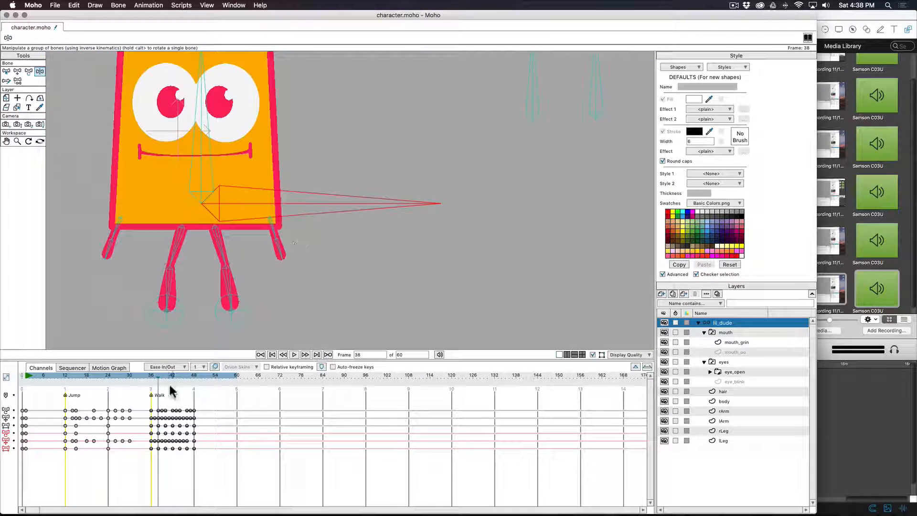
pyautogui.moveTo(157, 375); pyautogui.dragTo(172, 377)
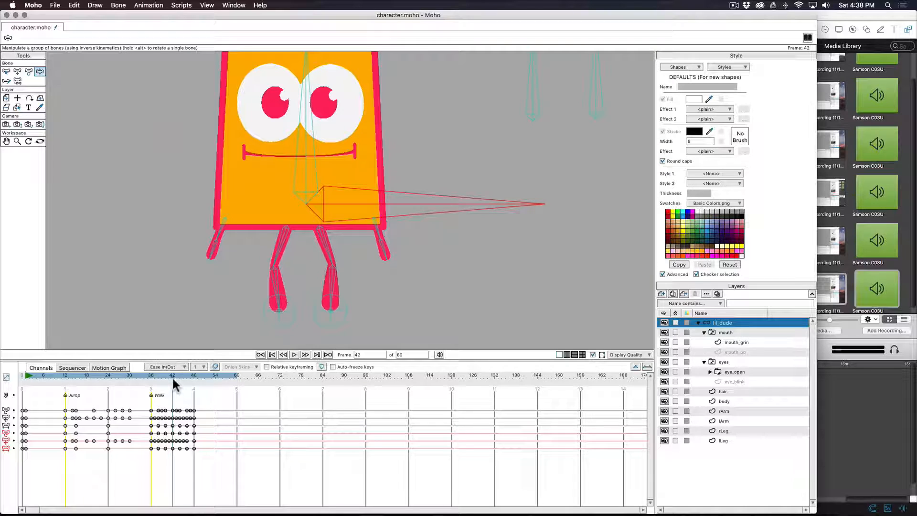
pyautogui.press('t')
pyautogui.moveTo(277, 285); pyautogui.dragTo(259, 281)
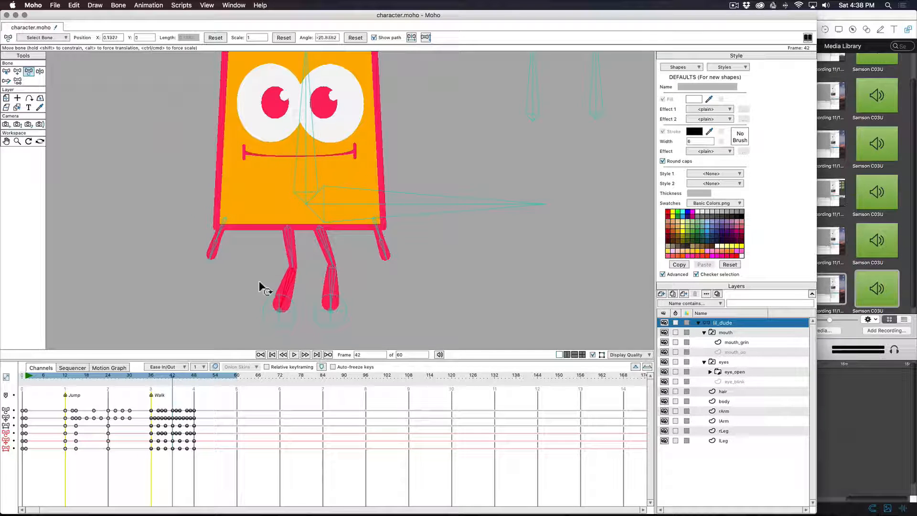
# Bend the trailing leg's knee forward on frame 46 with Transform Bone, review the walk, and save the file
pyautogui.moveTo(176, 377); pyautogui.dragTo(188, 376)
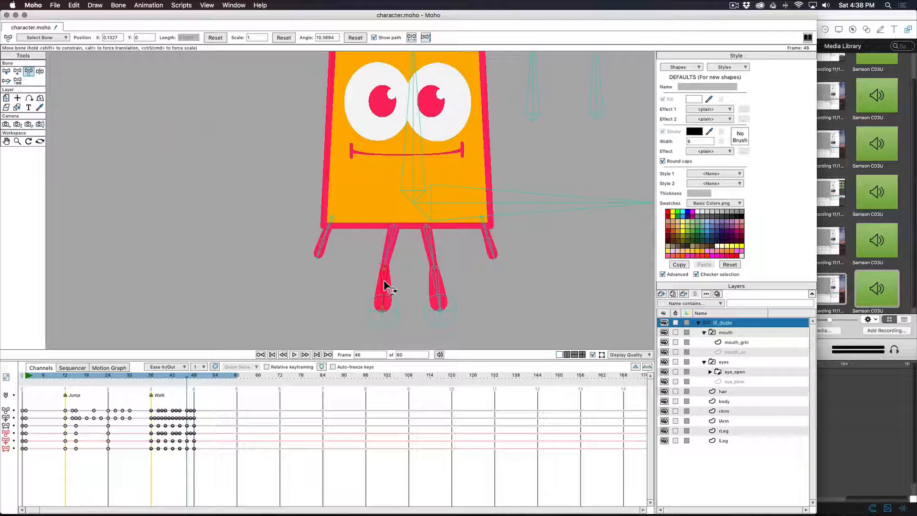
pyautogui.moveTo(384, 280); pyautogui.dragTo(368, 278)
pyautogui.moveTo(191, 377); pyautogui.dragTo(153, 380)
pyautogui.press('super+s')
# Move all the keyframes on frame 36 one frame earlier to frame 35
pyautogui.click(148, 376)
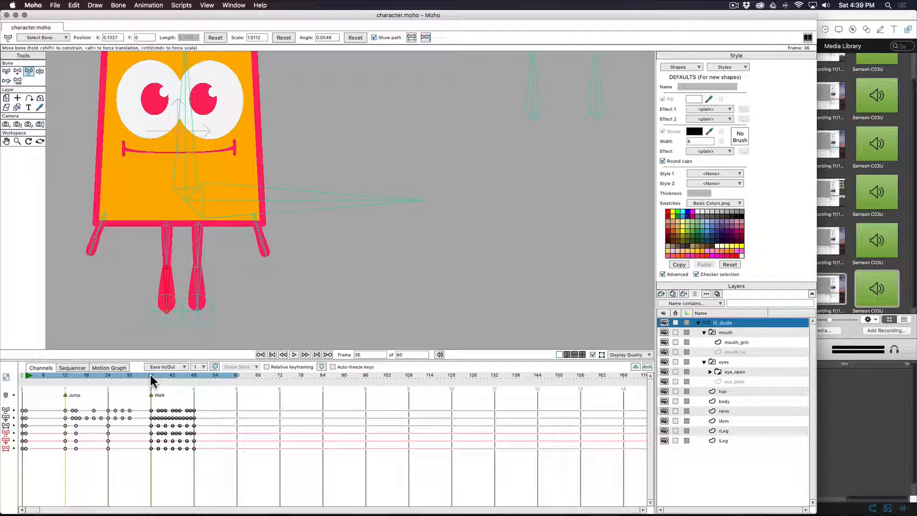
pyautogui.moveTo(148, 406); pyautogui.dragTo(147, 449)
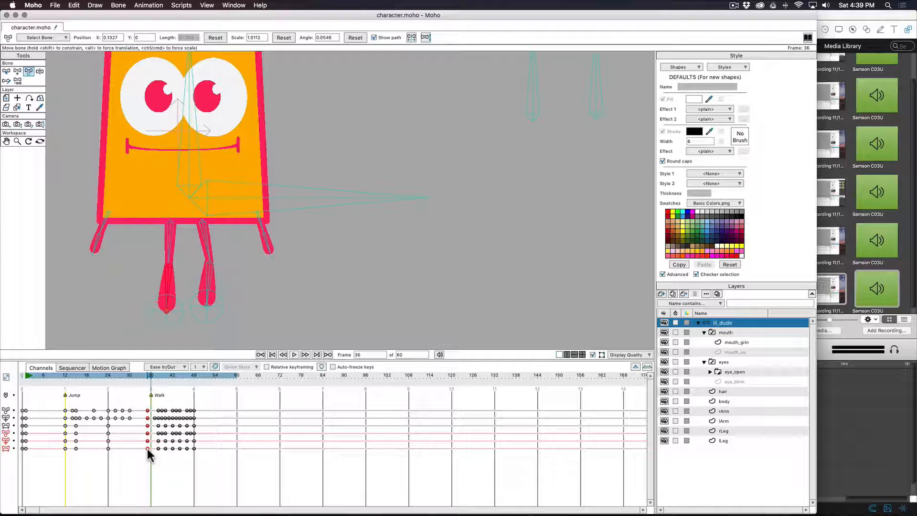
pyautogui.click(147, 375)
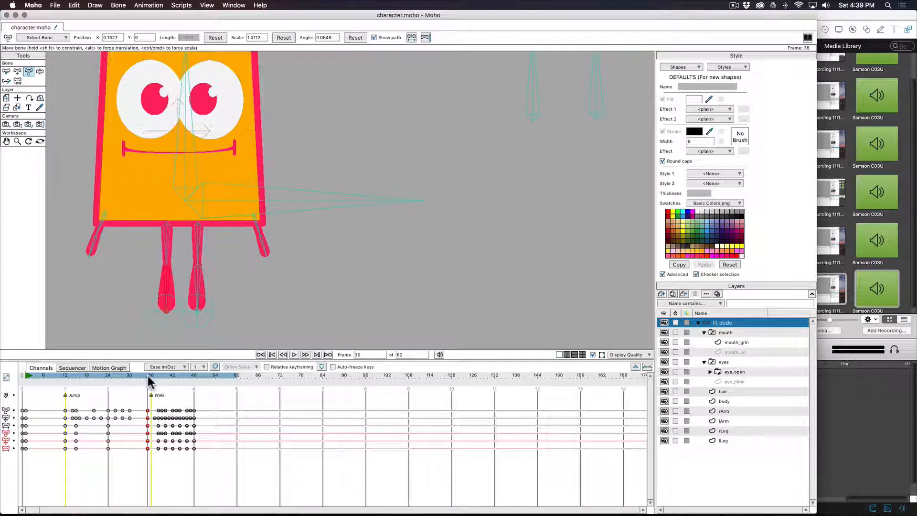
# Try lowering the body slightly on frame 35 with Manipulate Bones
pyautogui.press('z')
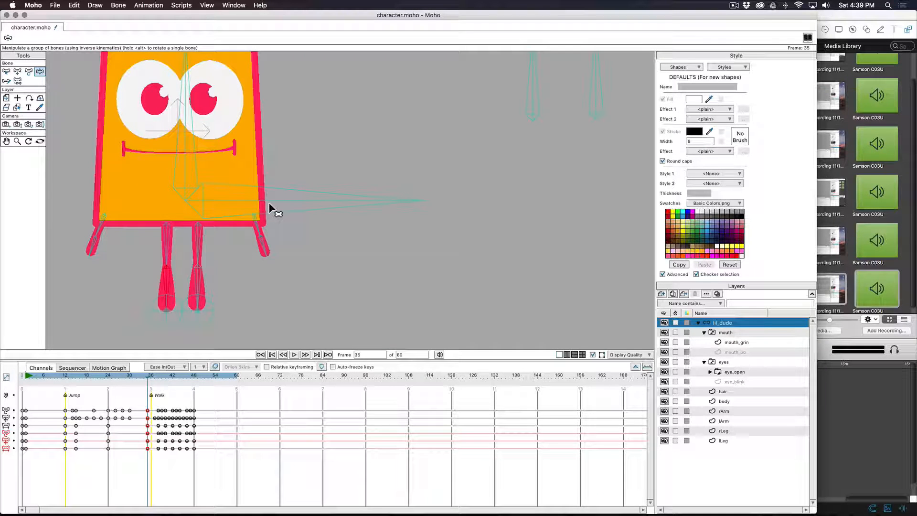
pyautogui.moveTo(307, 214); pyautogui.dragTo(311, 208)
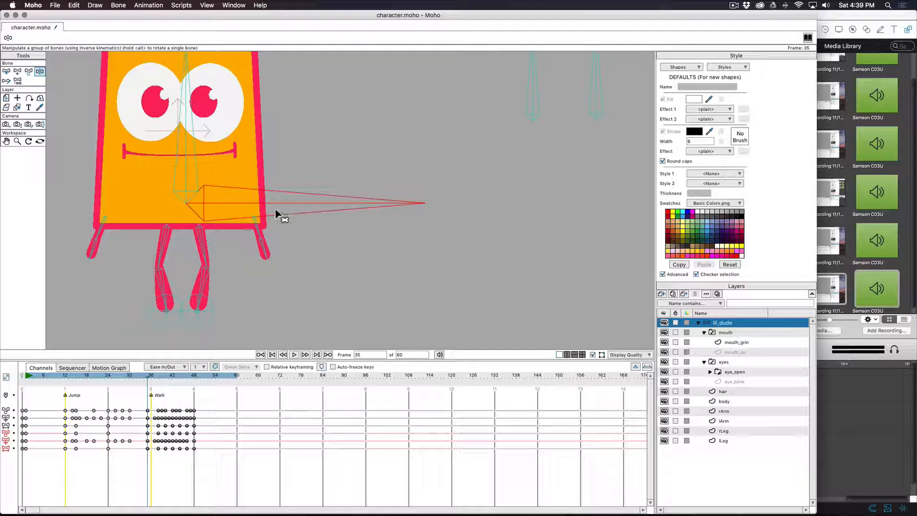
pyautogui.press('super+z')
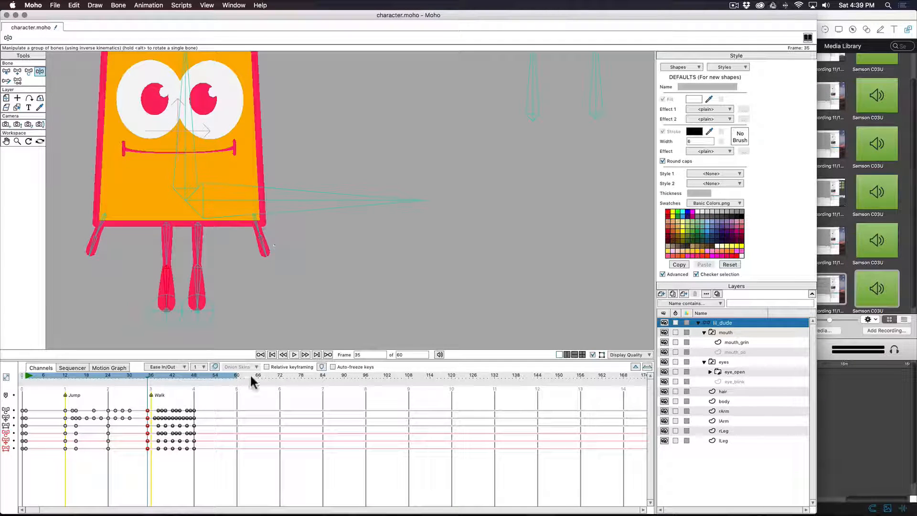
pyautogui.press('super+shift+z')
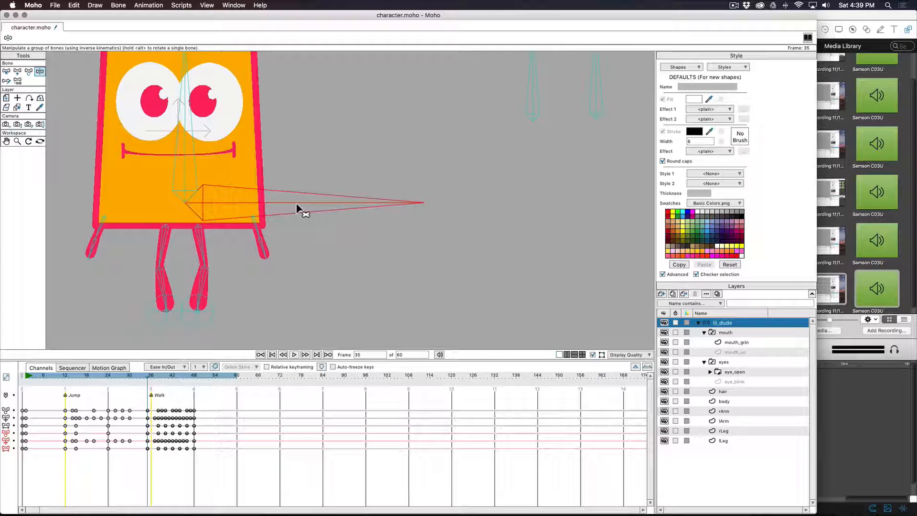
# On frame 36, lower the body slightly, lift the stepping foot, and tilt the body backward
pyautogui.click(151, 377)
pyautogui.click(324, 209)
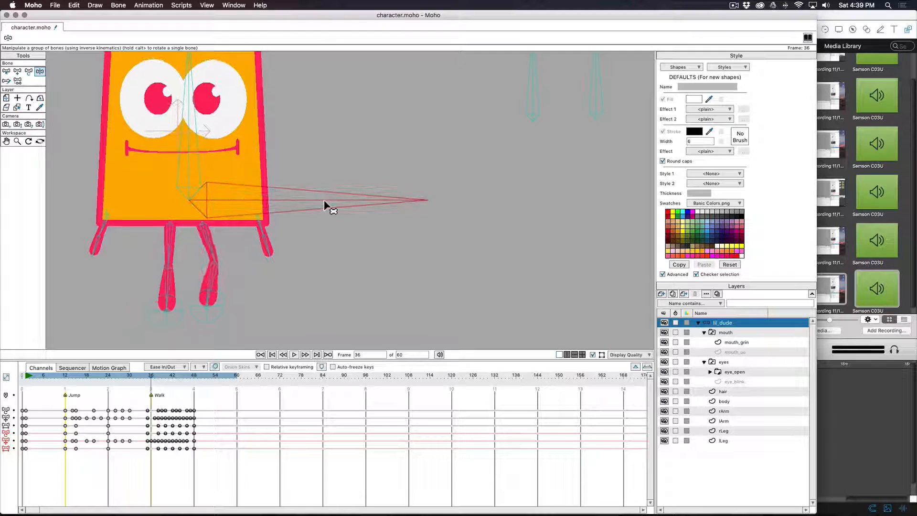
pyautogui.moveTo(209, 343); pyautogui.dragTo(213, 319)
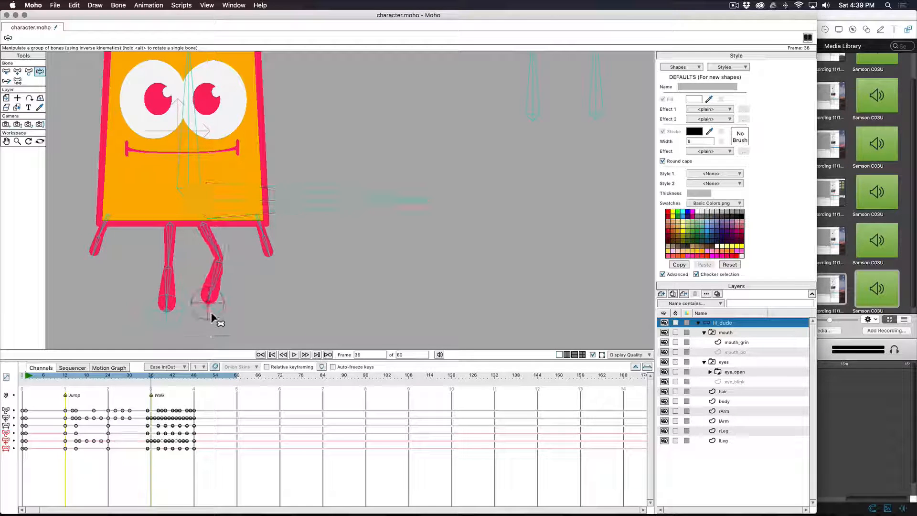
pyautogui.click(307, 207)
pyautogui.moveTo(323, 197); pyautogui.dragTo(323, 192)
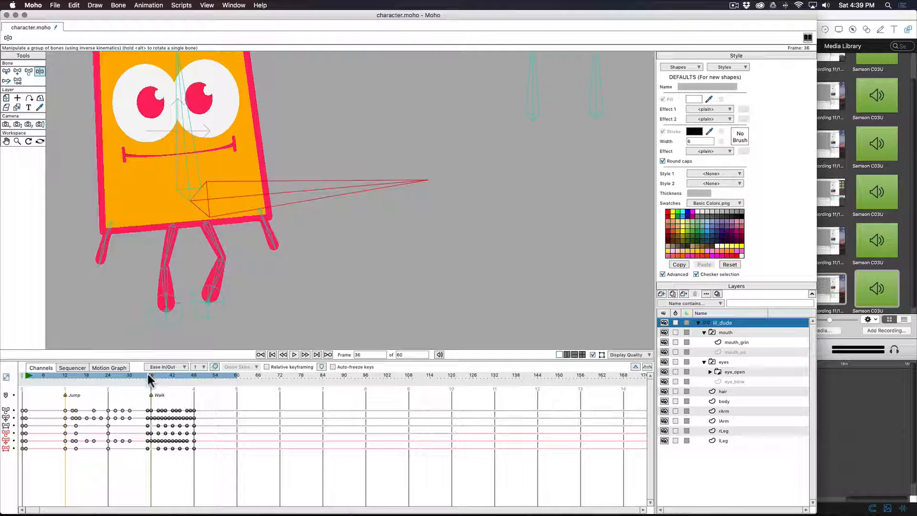
# Rotate the planted leg's lower bone on frame 36 with Transform Bone to correct its knee bend
pyautogui.press('t')
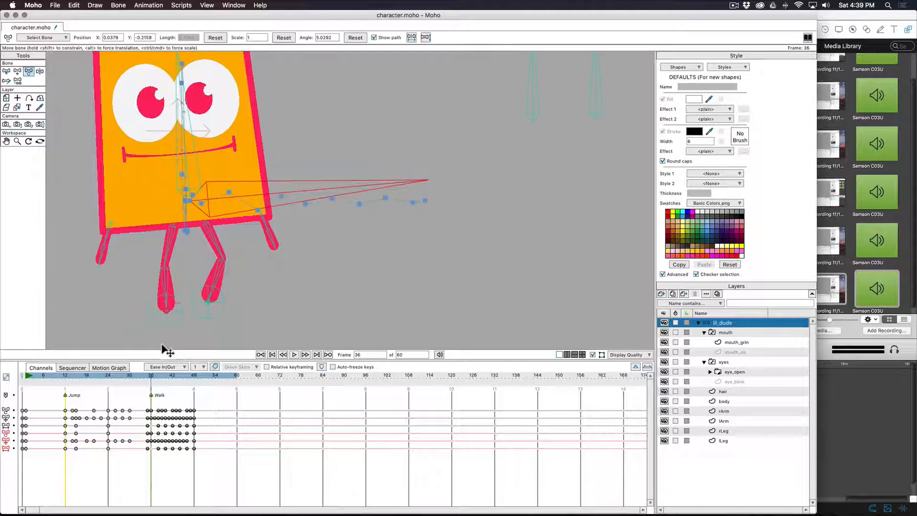
pyautogui.moveTo(163, 293); pyautogui.dragTo(153, 296)
pyautogui.press('z')
# On frame 37, raise the body slightly and lift the stepping foot higher
pyautogui.moveTo(159, 381)
pyautogui.mouseDown()
pyautogui.moveTo(145, 382)
pyautogui.moveTo(153, 381)
pyautogui.mouseUp()
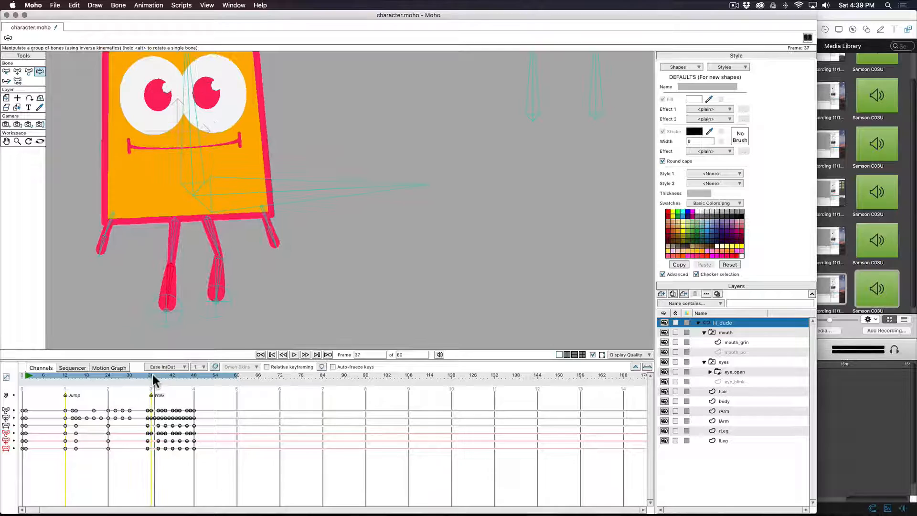
pyautogui.click(310, 193)
pyautogui.moveTo(221, 311); pyautogui.dragTo(225, 303)
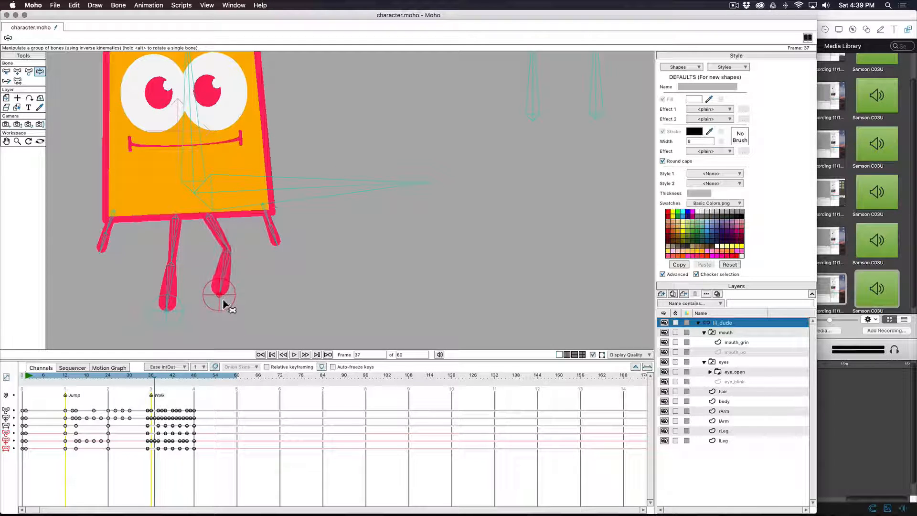
# Lower the body on frame 48, raise it on frame 50 so the walk settles, and return to frame 35
pyautogui.moveTo(152, 377); pyautogui.dragTo(191, 397)
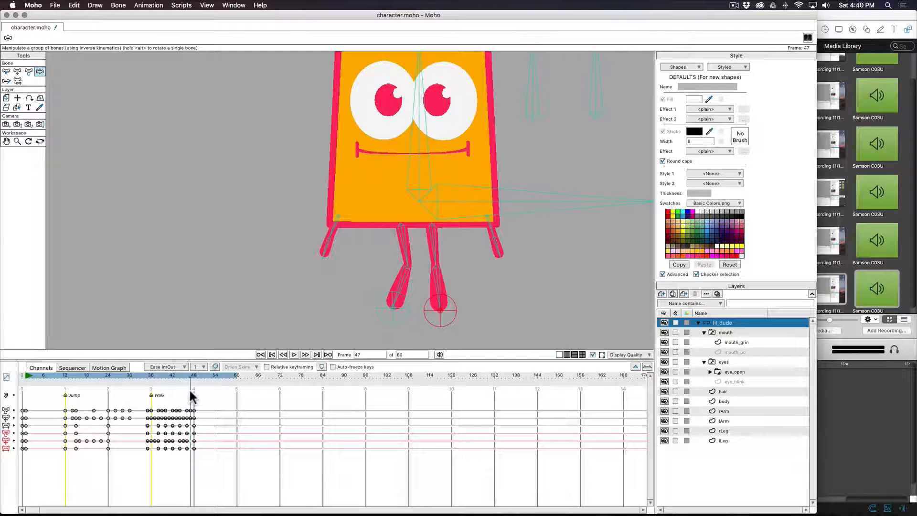
pyautogui.click(193, 396)
pyautogui.click(526, 198)
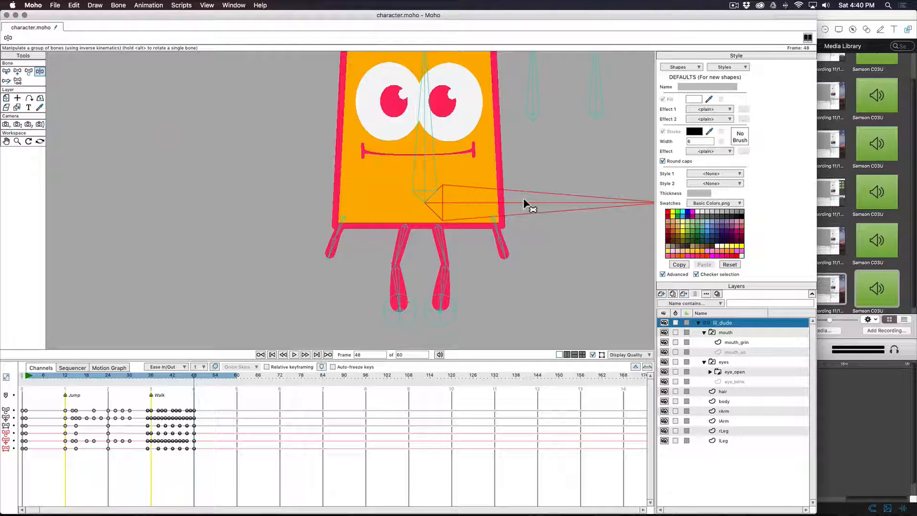
pyautogui.press('Right')
pyautogui.press('Right')
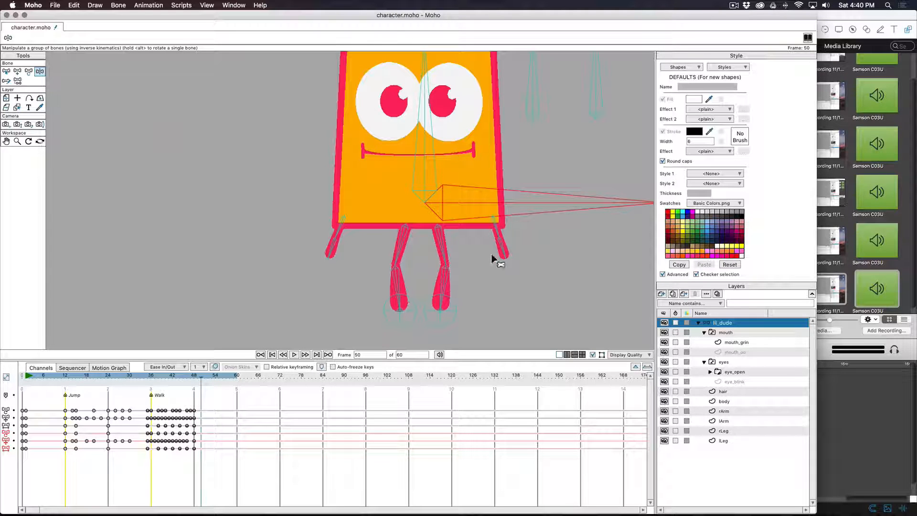
pyautogui.moveTo(535, 203); pyautogui.dragTo(536, 200)
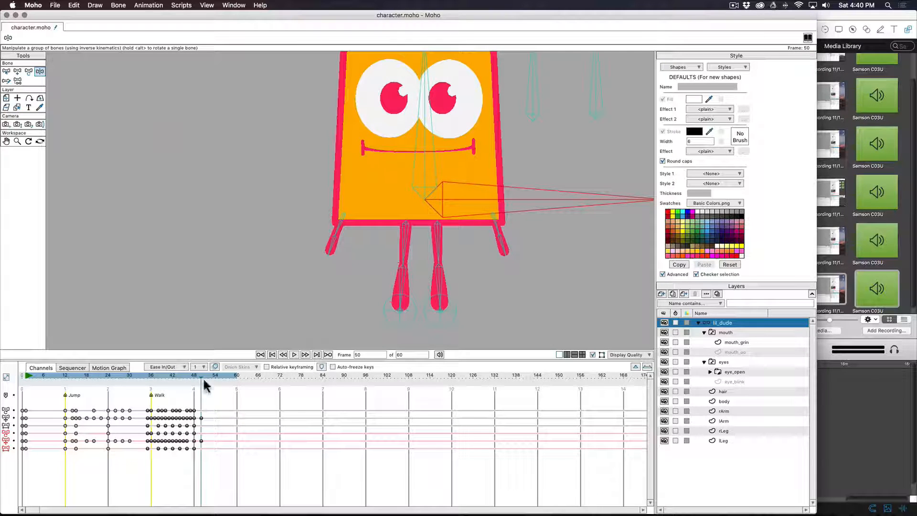
pyautogui.moveTo(200, 375); pyautogui.dragTo(146, 373)
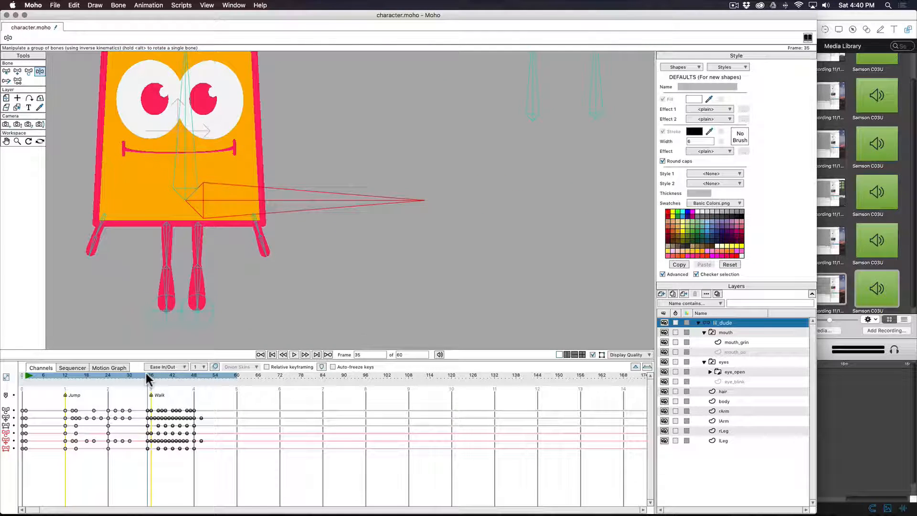
# Play back the walk animation from frame 35 and stop it once the walk has finished
pyautogui.press('space')
pyautogui.press('space')
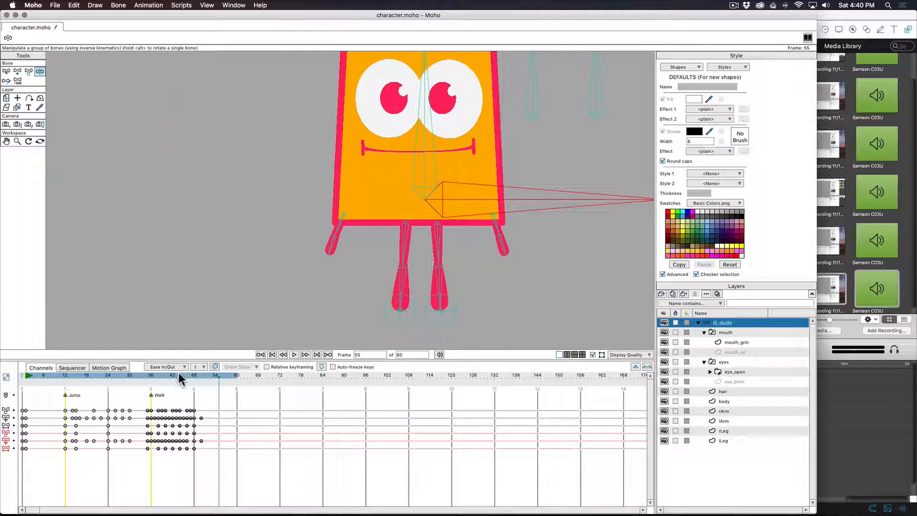
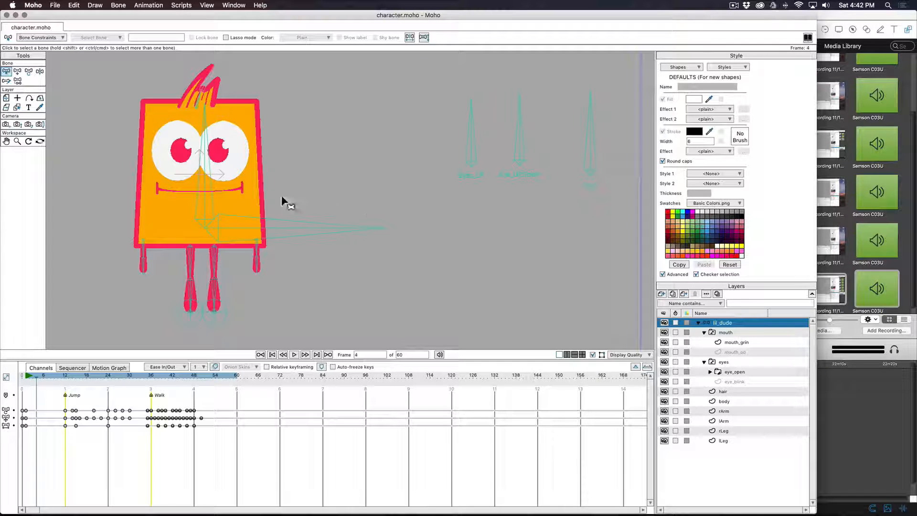
# Select the character's main body bone and check its squash and stretch scaling in the bone constraints
pyautogui.moveTo(284, 205); pyautogui.dragTo(293, 205)
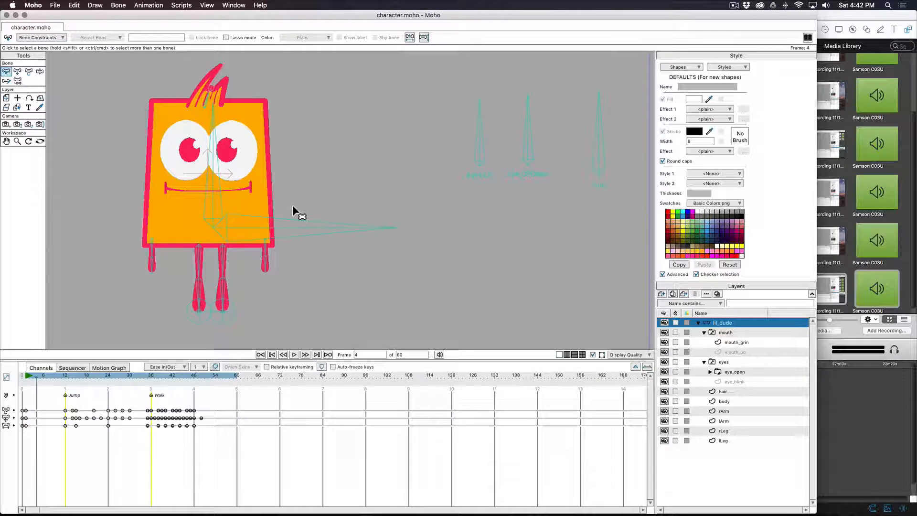
pyautogui.click(206, 171)
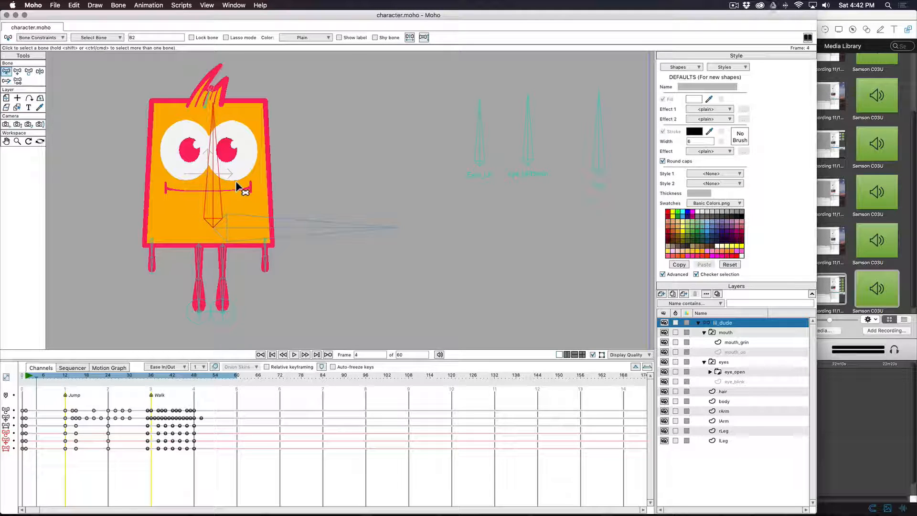
pyautogui.click(201, 104)
pyautogui.click(218, 134)
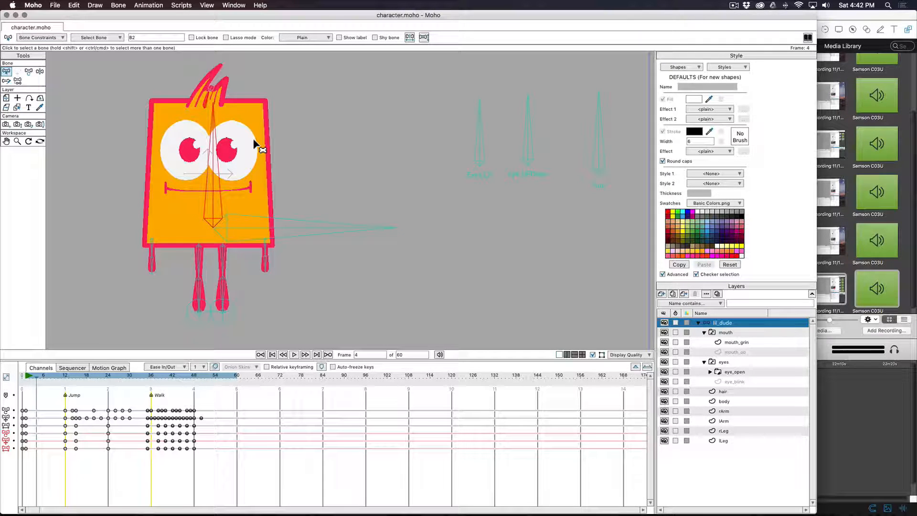
pyautogui.click(60, 38)
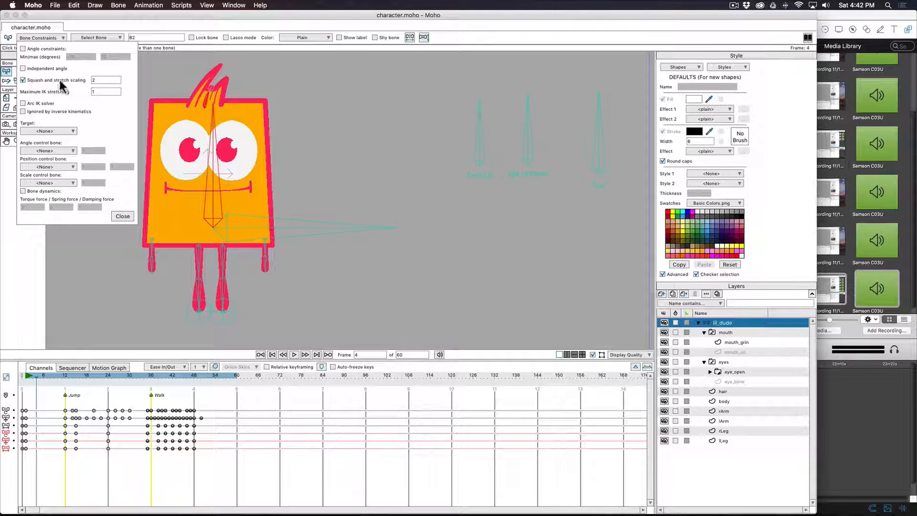
pyautogui.click(93, 80)
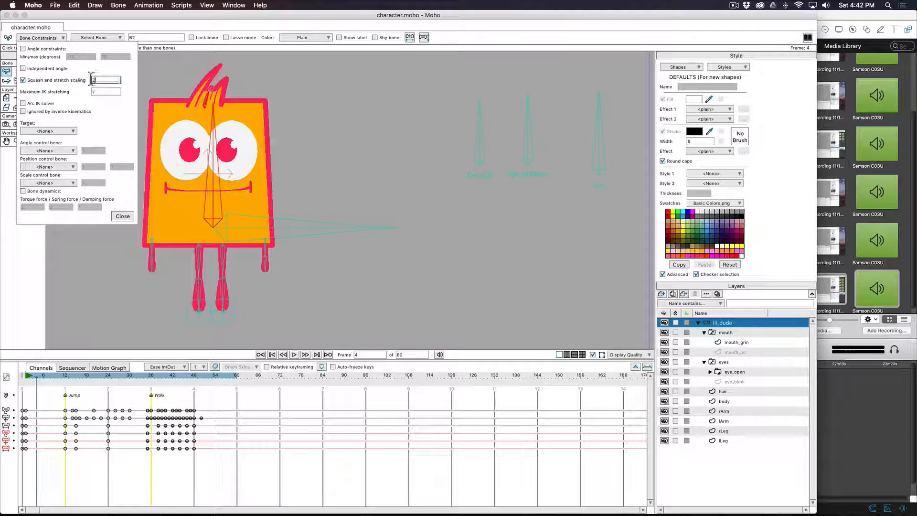
pyautogui.click(123, 216)
# On frame 14, stretch the body bone to a scale of about 1.01 with Transform Bone
pyautogui.moveTo(65, 374)
pyautogui.mouseDown()
pyautogui.moveTo(79, 374)
pyautogui.moveTo(64, 377)
pyautogui.mouseUp()
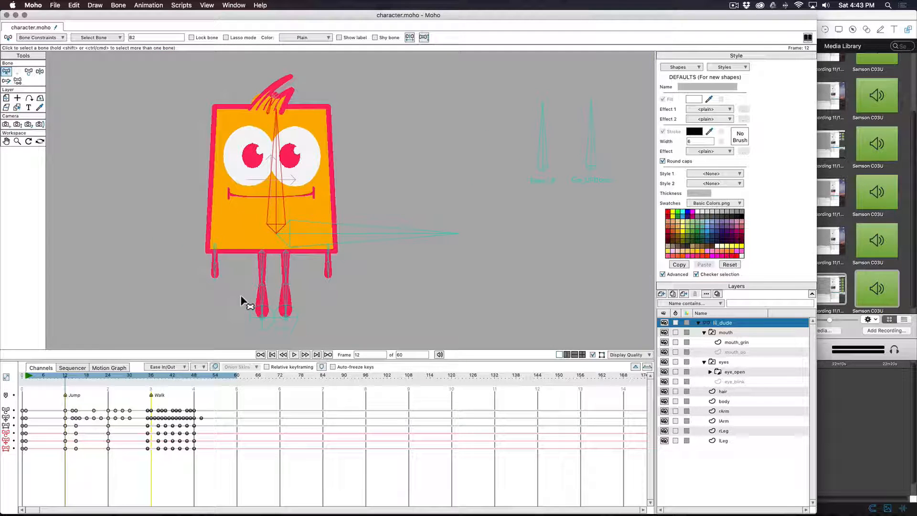
pyautogui.press('Right')
pyautogui.press('Right')
pyautogui.press('Right')
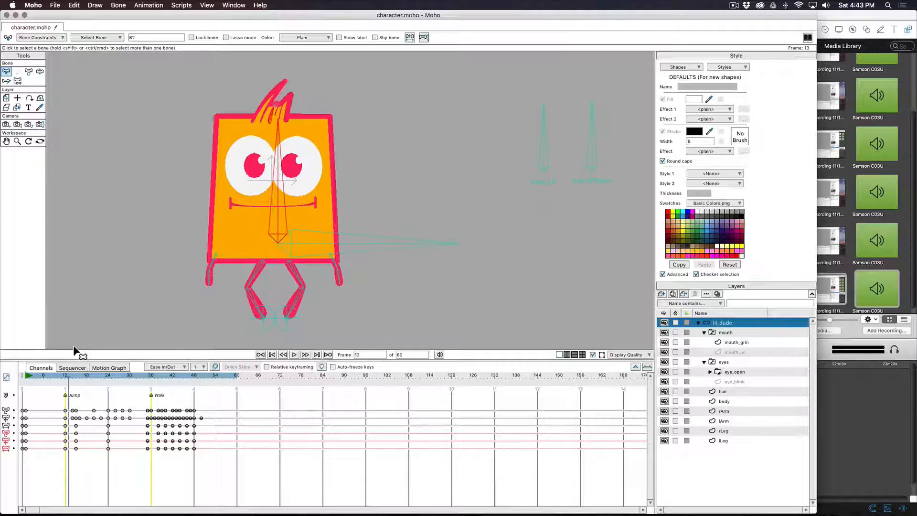
pyautogui.press('Left')
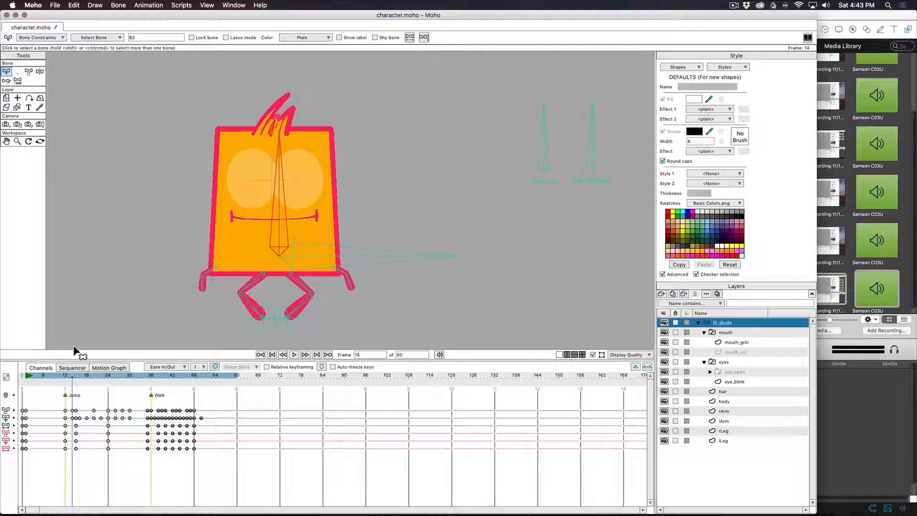
pyautogui.press('t')
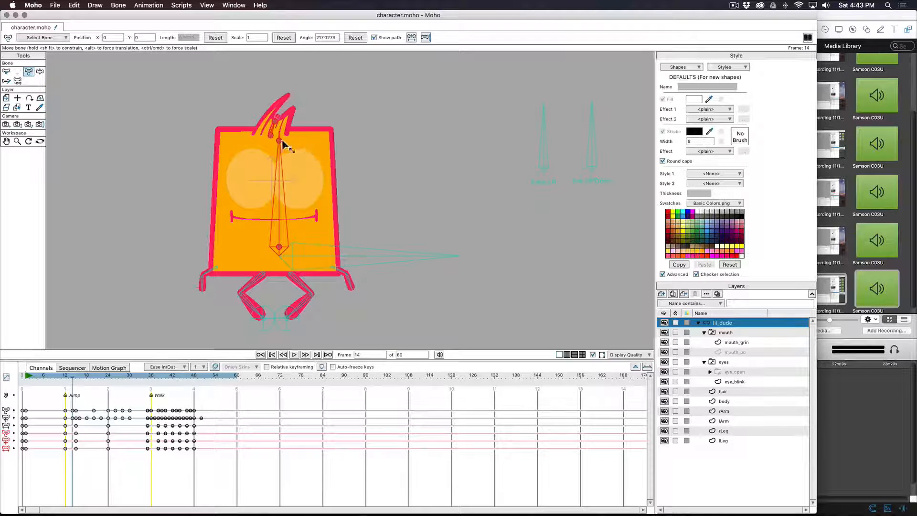
pyautogui.moveTo(279, 139); pyautogui.dragTo(279, 139)
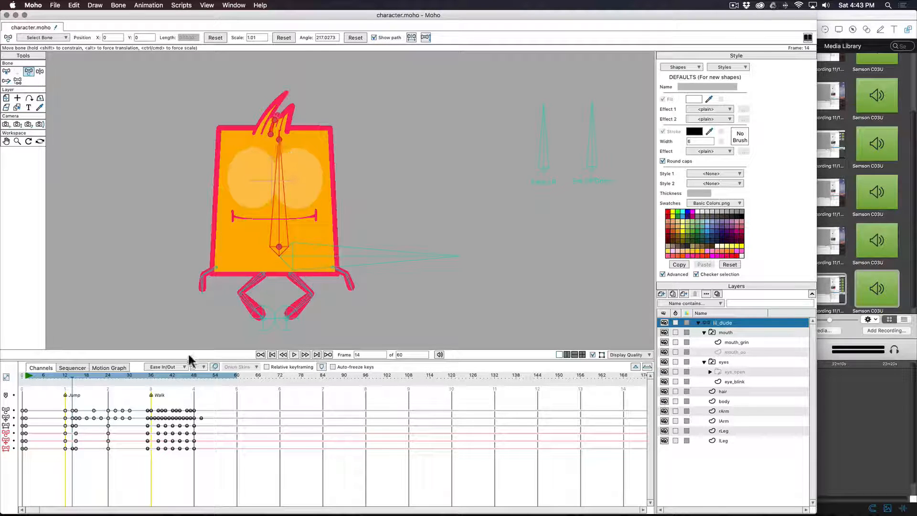
pyautogui.click(72, 448)
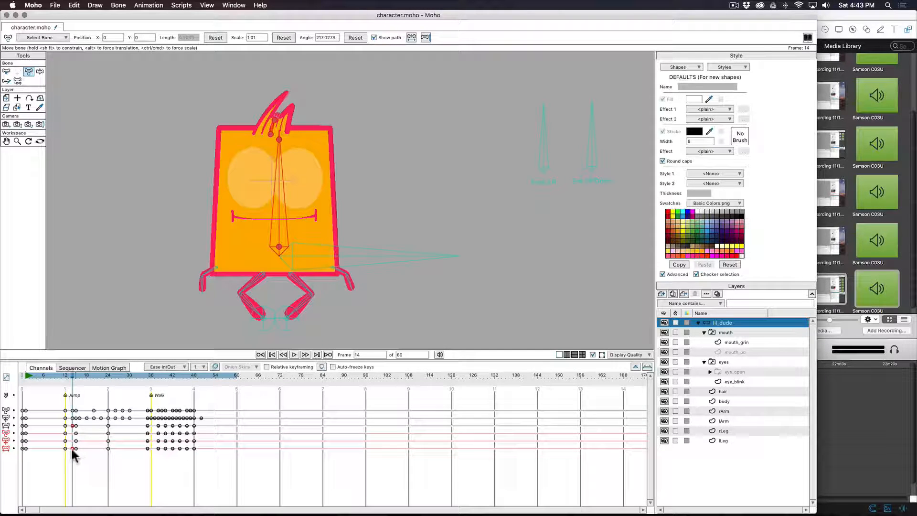
# Squash the body bone to a scale of about 0.93 on frame 15 and stretch it to about 1.08 on frame 18
pyautogui.click(78, 383)
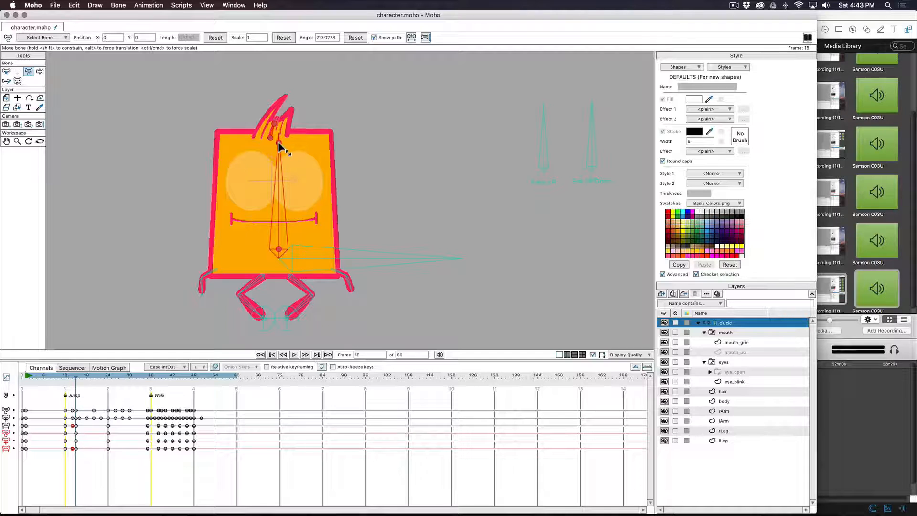
pyautogui.moveTo(278, 142); pyautogui.dragTo(282, 148)
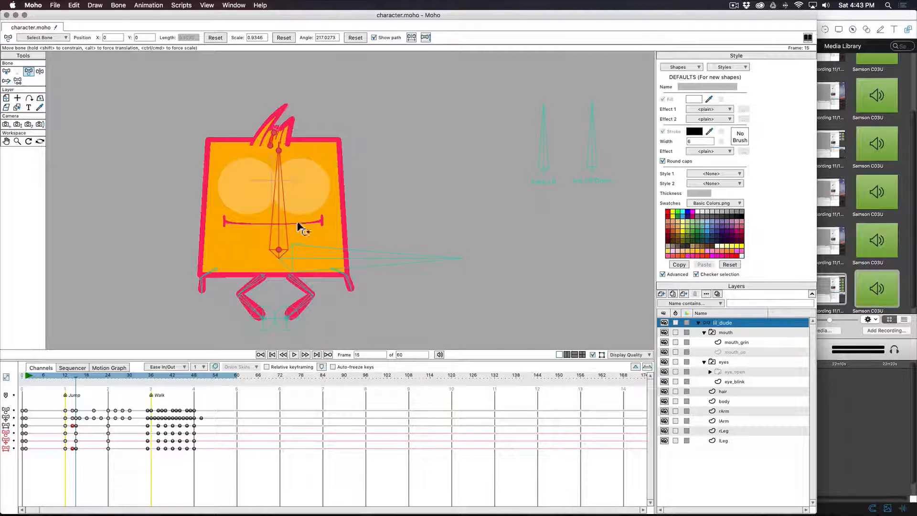
pyautogui.moveTo(79, 378); pyautogui.dragTo(83, 378)
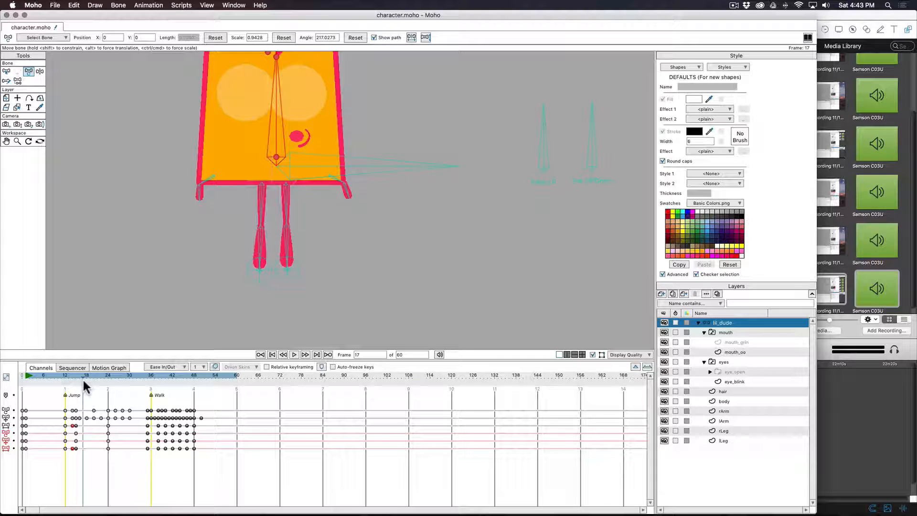
pyautogui.moveTo(395, 191); pyautogui.dragTo(394, 232)
pyautogui.click(87, 375)
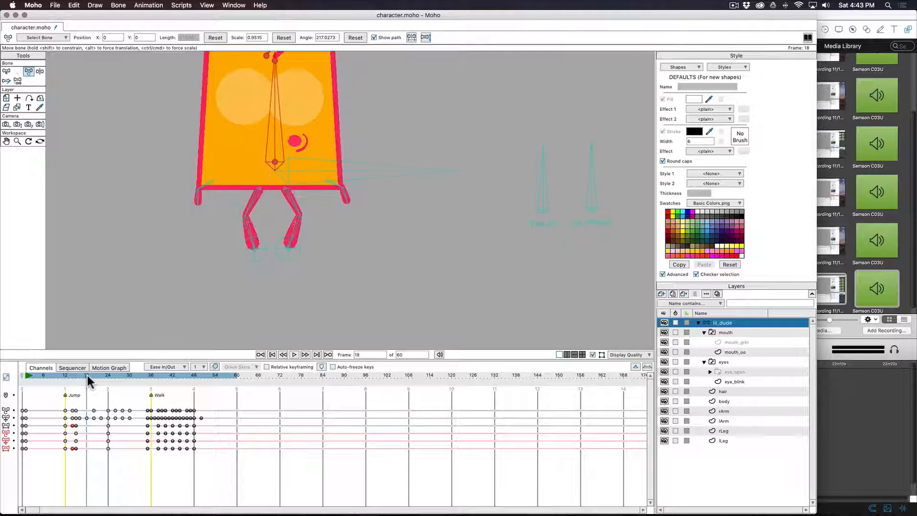
pyautogui.moveTo(335, 210); pyautogui.dragTo(351, 296)
pyautogui.moveTo(291, 149); pyautogui.dragTo(298, 151)
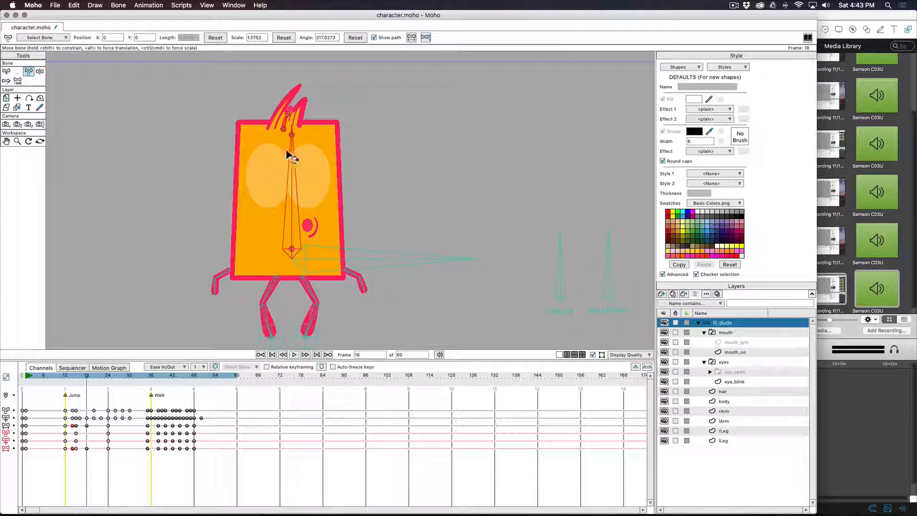
# On frame 20, return the body bone's scale to exactly 1
pyautogui.moveTo(83, 375)
pyautogui.mouseDown()
pyautogui.moveTo(70, 375)
pyautogui.moveTo(93, 379)
pyautogui.mouseUp()
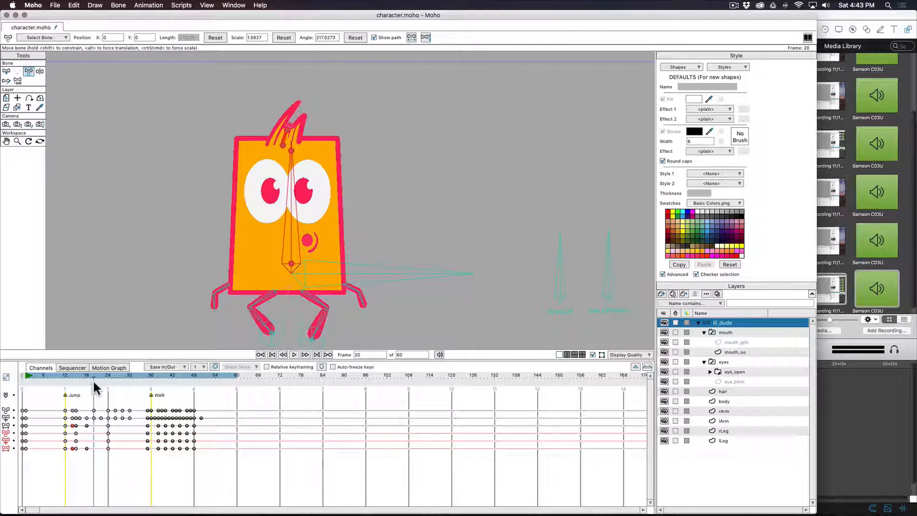
pyautogui.moveTo(296, 158); pyautogui.dragTo(293, 150)
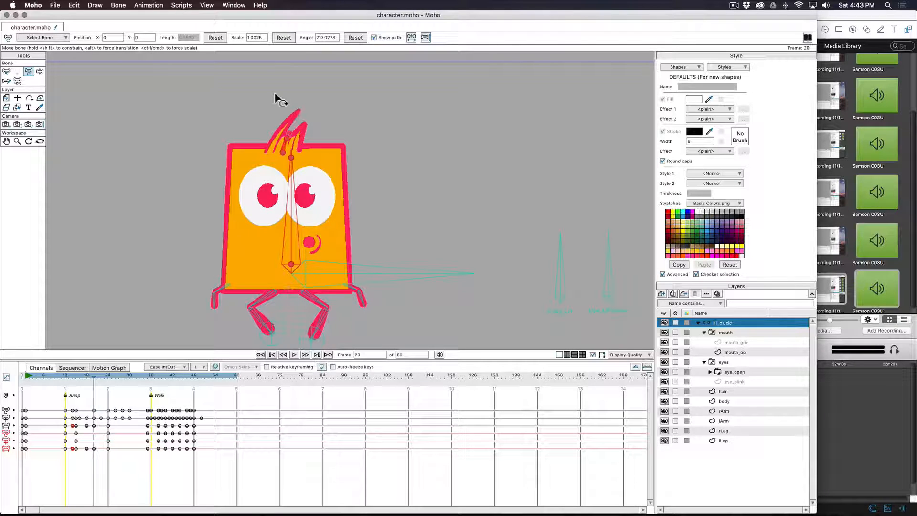
pyautogui.doubleClick(240, 38)
pyautogui.write('1')
pyautogui.press('Tab')
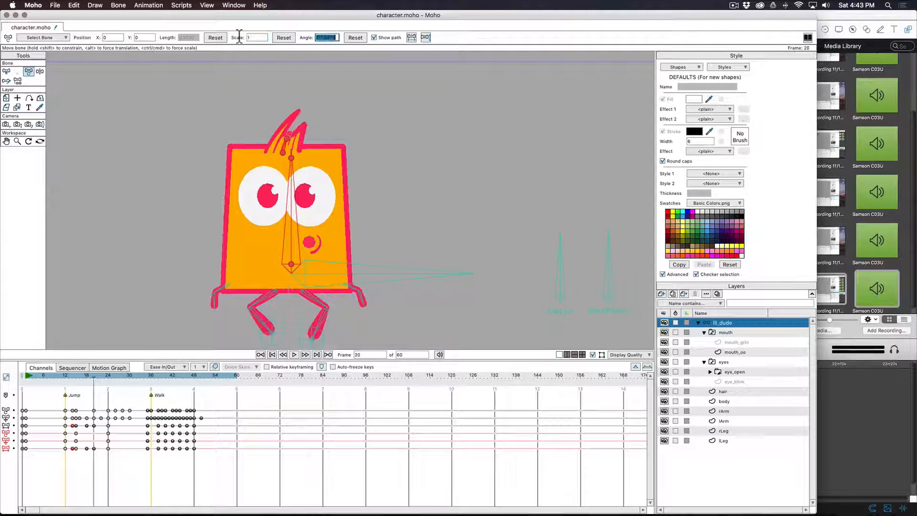
# Apply Smooth interpolation to the body bone's new scale keys up to frame 20 and make Smooth the default interpolation
pyautogui.moveTo(93, 377)
pyautogui.mouseDown()
pyautogui.moveTo(73, 379)
pyautogui.moveTo(87, 376)
pyautogui.mouseUp()
pyautogui.moveTo(97, 451); pyautogui.dragTo(76, 448)
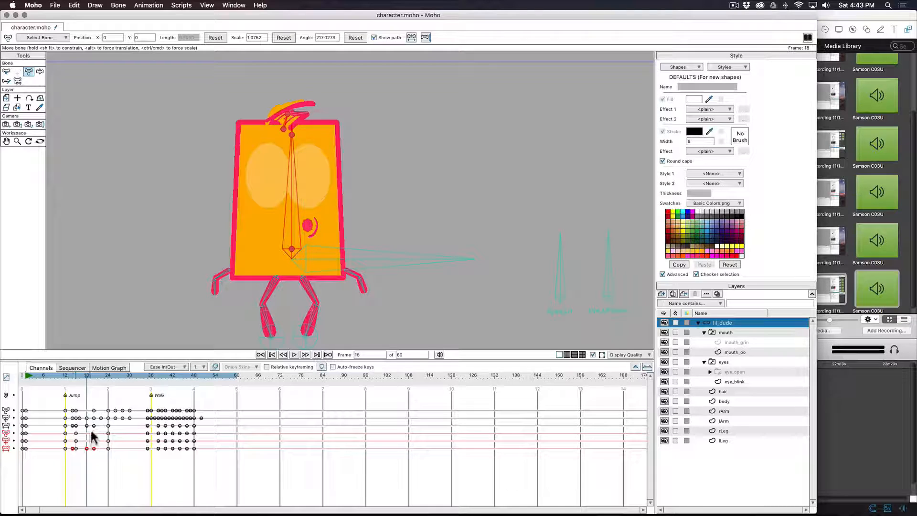
pyautogui.click(181, 364)
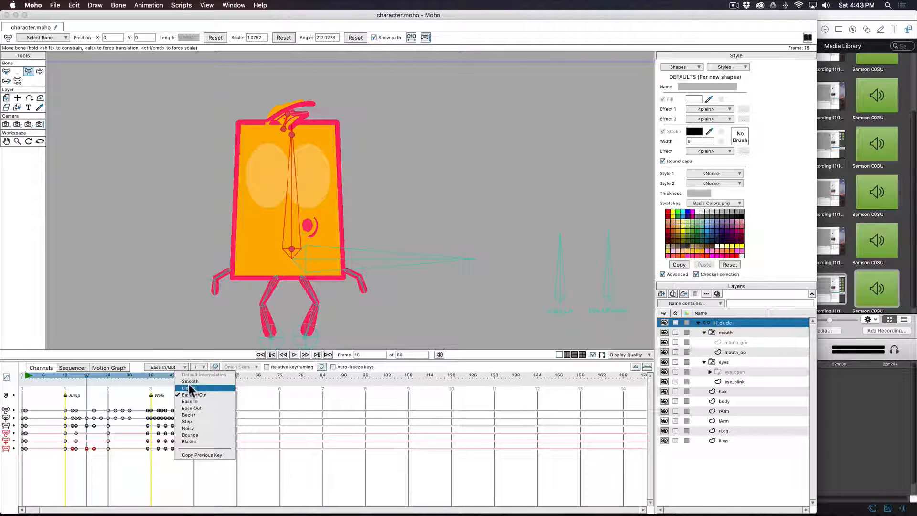
pyautogui.click(187, 377)
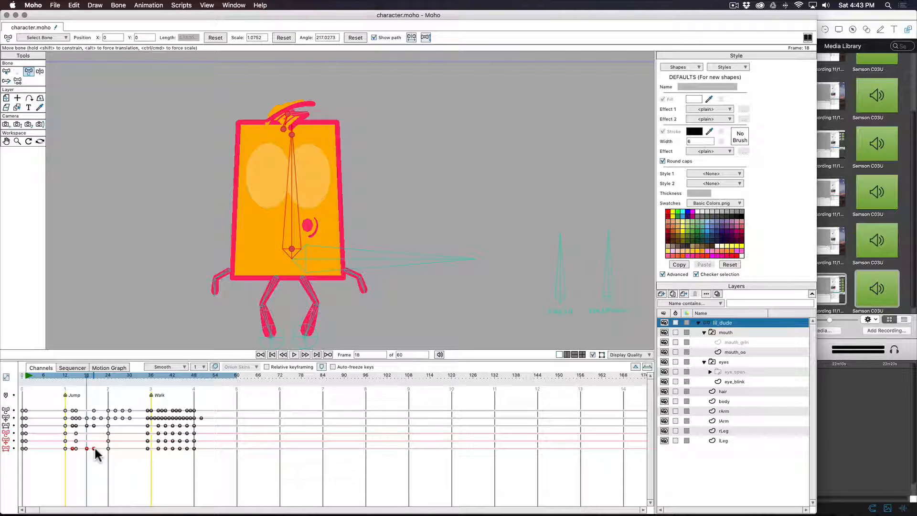
pyautogui.rightClick(93, 447)
pyautogui.click(131, 396)
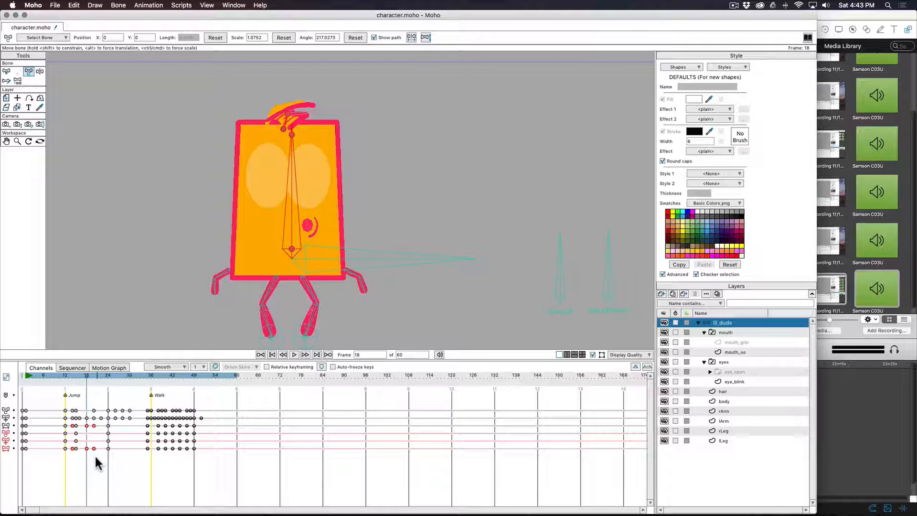
pyautogui.click(167, 367)
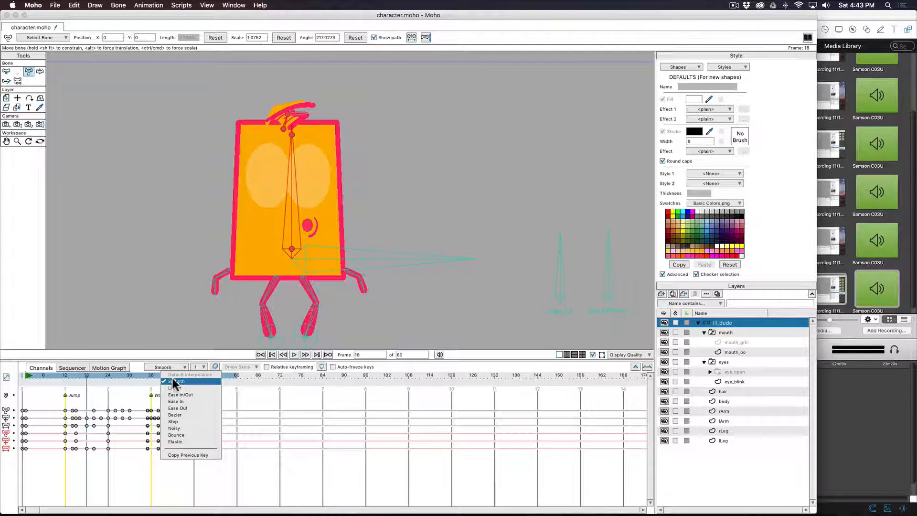
pyautogui.click(173, 380)
# Stretch the body bone to a scale of 1.09 on frame 24 and squash it to about 0.97 on frame 26
pyautogui.moveTo(86, 377); pyautogui.dragTo(109, 383)
pyautogui.moveTo(315, 270); pyautogui.dragTo(332, 184)
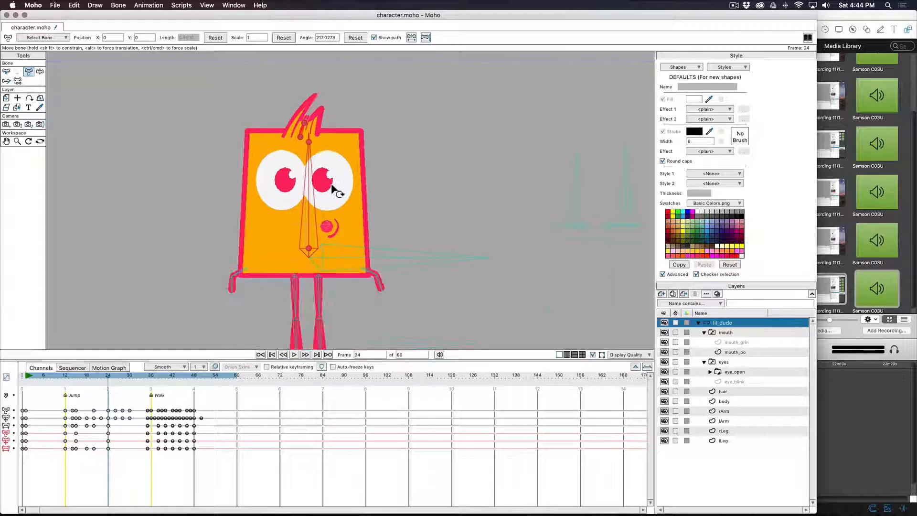
pyautogui.moveTo(309, 144)
pyautogui.mouseDown()
pyautogui.moveTo(313, 124)
pyautogui.moveTo(312, 150)
pyautogui.mouseUp()
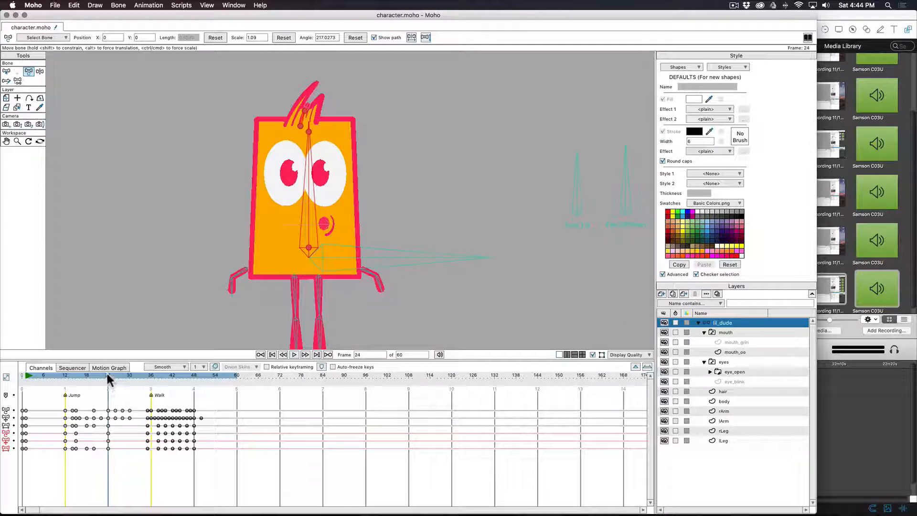
pyautogui.moveTo(108, 376); pyautogui.dragTo(115, 375)
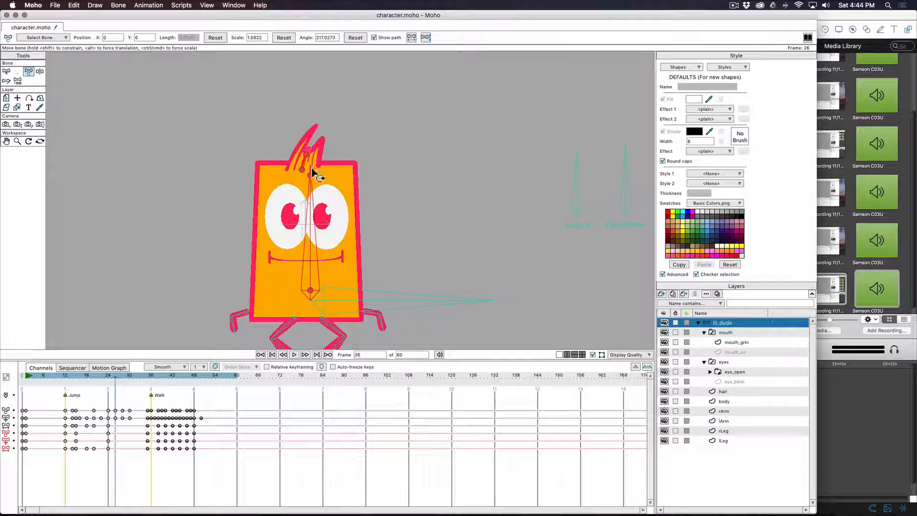
pyautogui.moveTo(310, 177); pyautogui.dragTo(304, 181)
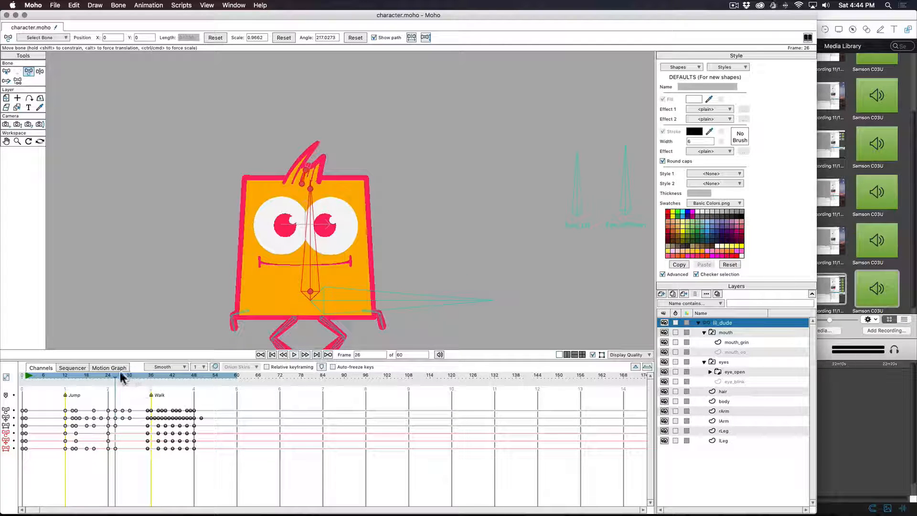
# Key the body bone's scale on frame 28 and set it back to 1 on frame 30
pyautogui.click(122, 374)
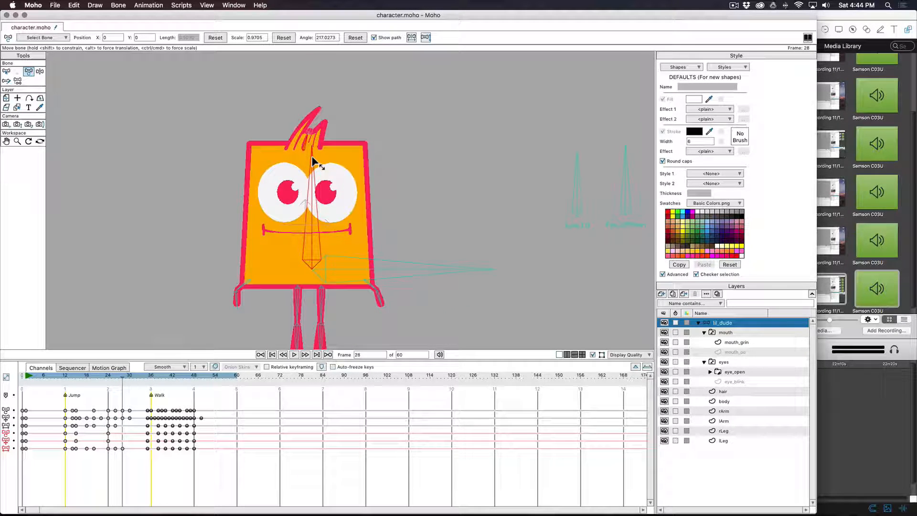
pyautogui.click(128, 373)
pyautogui.doubleClick(256, 38)
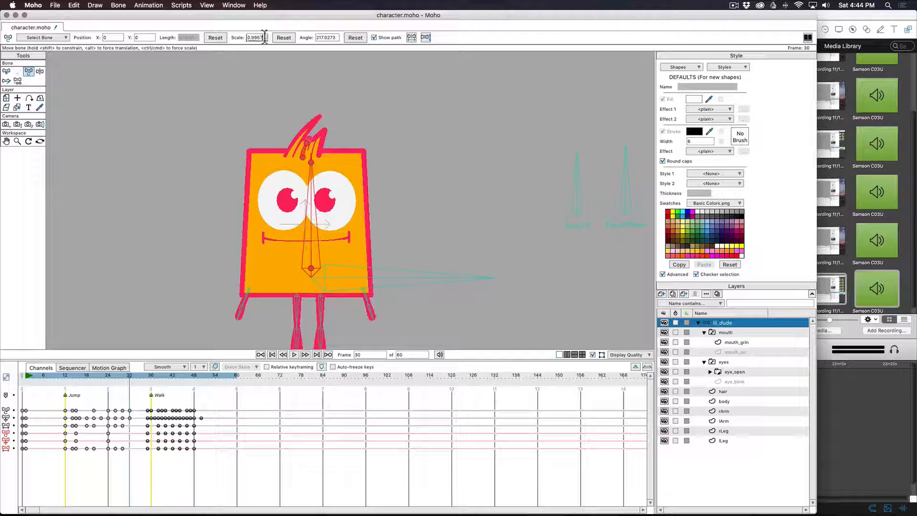
pyautogui.write('1')
pyautogui.press('Tab')
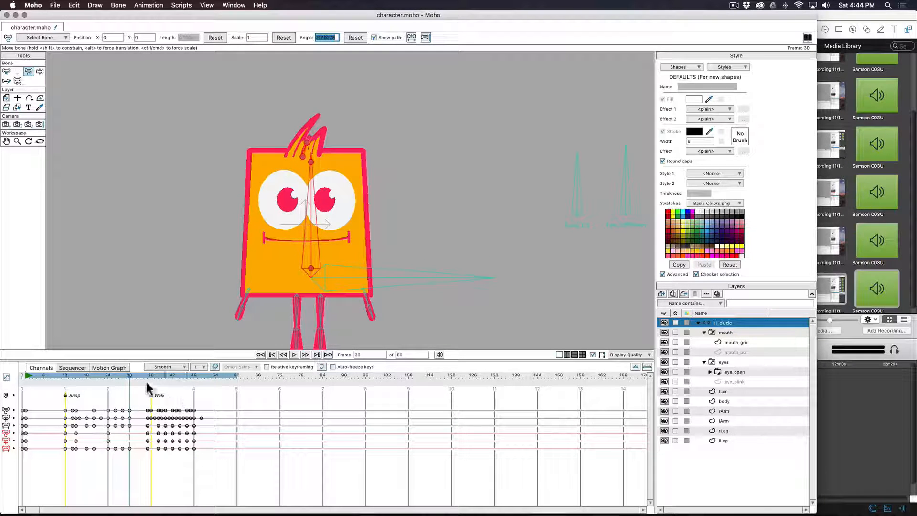
pyautogui.moveTo(136, 375); pyautogui.dragTo(130, 395)
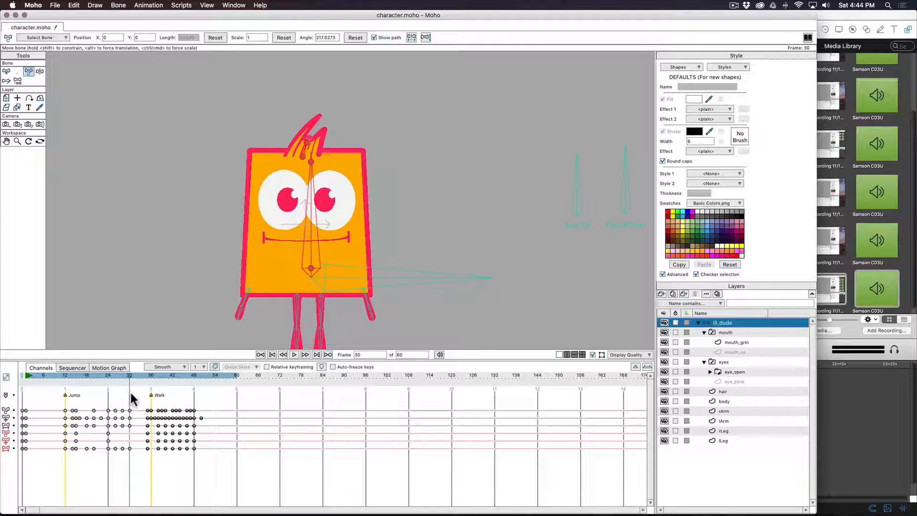
pyautogui.moveTo(481, 268); pyautogui.dragTo(372, 271)
pyautogui.scroll(-4, 403, 260)
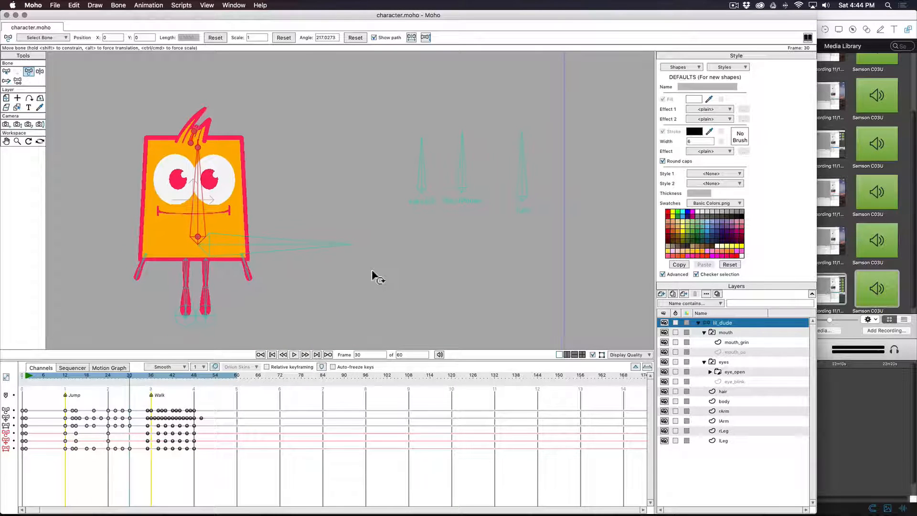
# On frame 35, try rotating the Eyes_LR, Eye_UPDown and Turn bones to move the pupils and turn the face
pyautogui.moveTo(323, 309); pyautogui.dragTo(340, 314)
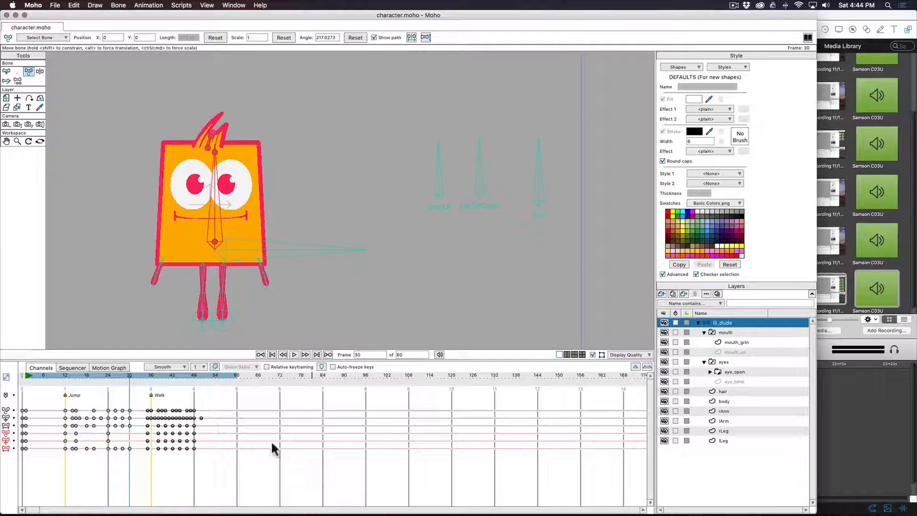
pyautogui.press('z')
pyautogui.click(148, 376)
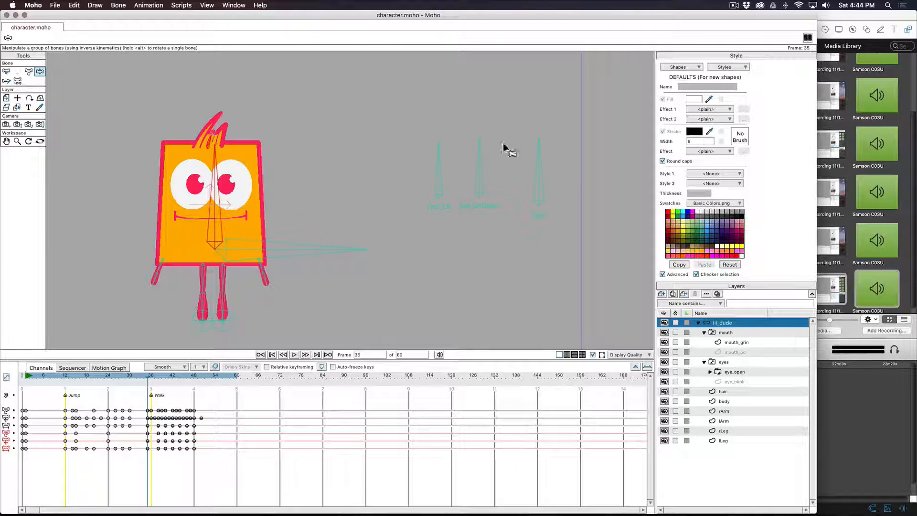
pyautogui.moveTo(440, 156); pyautogui.dragTo(415, 153)
pyautogui.moveTo(477, 158)
pyautogui.mouseDown()
pyautogui.moveTo(522, 174)
pyautogui.moveTo(485, 169)
pyautogui.mouseUp()
pyautogui.moveTo(422, 166); pyautogui.dragTo(520, 179)
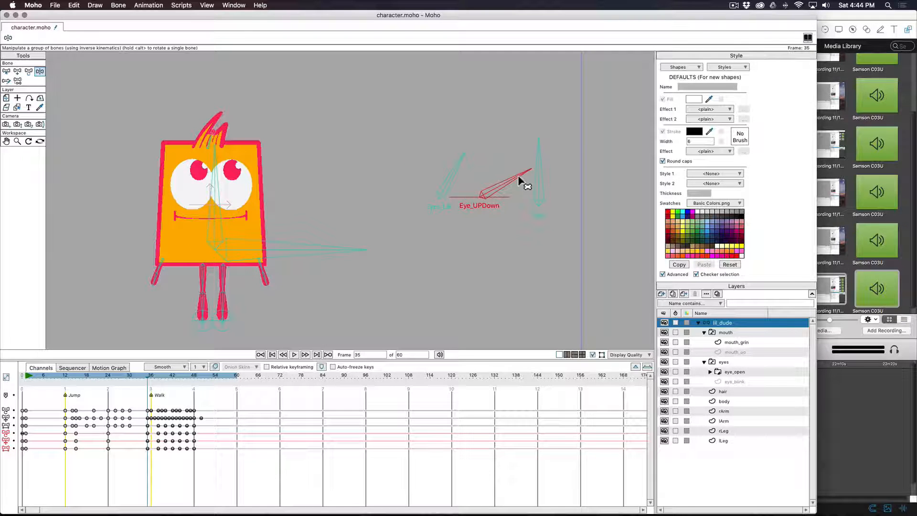
pyautogui.moveTo(459, 167); pyautogui.dragTo(431, 159)
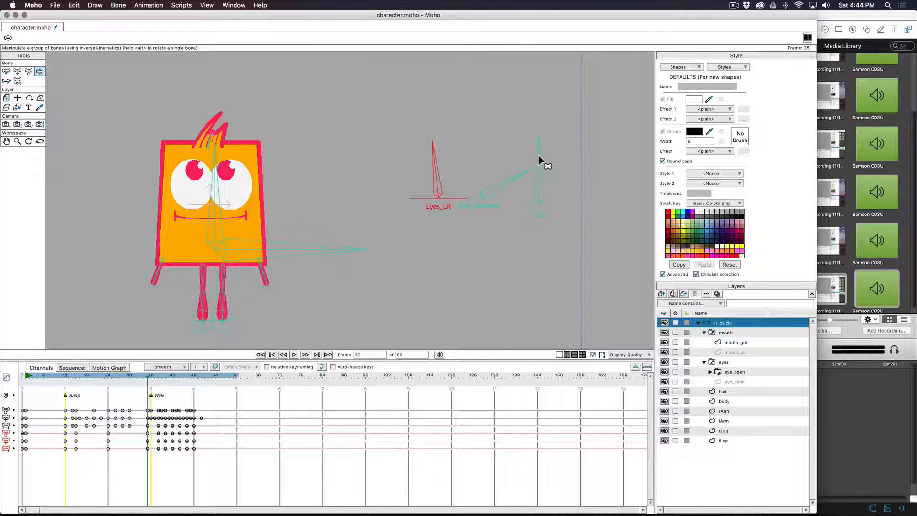
pyautogui.moveTo(543, 159); pyautogui.dragTo(579, 157)
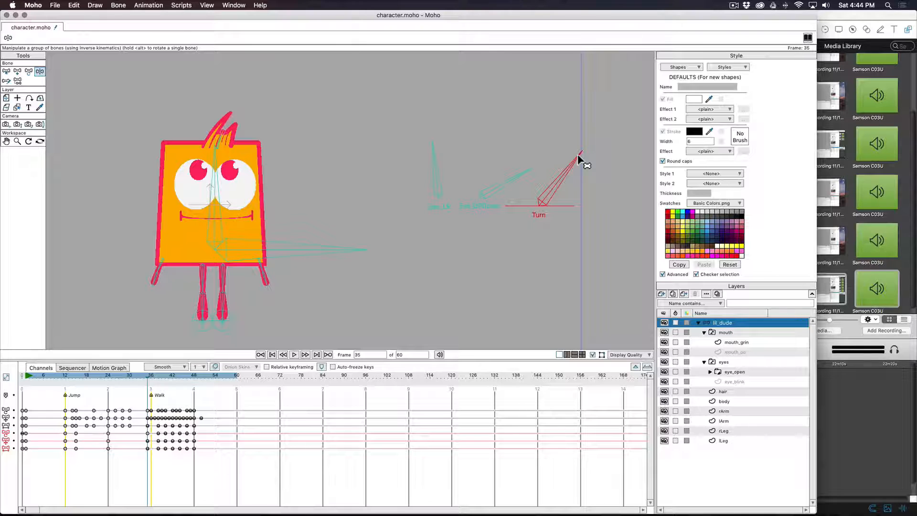
# Undo all the trial rotations of the eye and turn control bones
pyautogui.press('super+z')
pyautogui.press('super+z')
pyautogui.press('super+z')
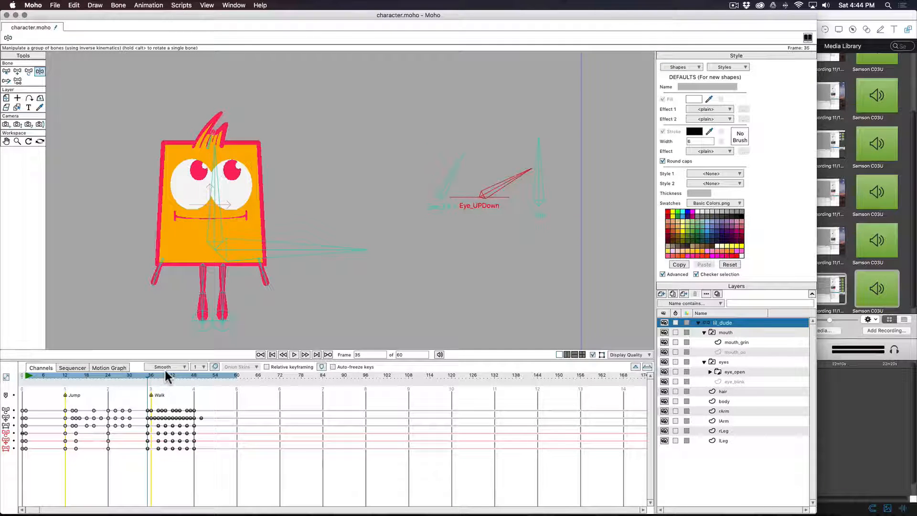
pyautogui.press('super+z')
pyautogui.press('super+z')
pyautogui.press('super+z')
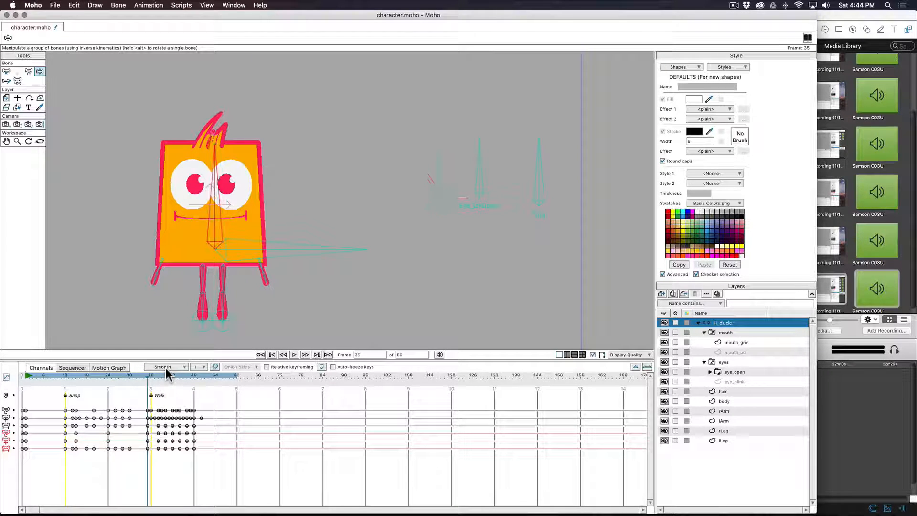
# On frame 35, key the Eyes_LR, Eye_UPDown and Turn bones in their neutral positions
pyautogui.click(142, 375)
pyautogui.moveTo(142, 378); pyautogui.dragTo(149, 382)
pyautogui.click(440, 177)
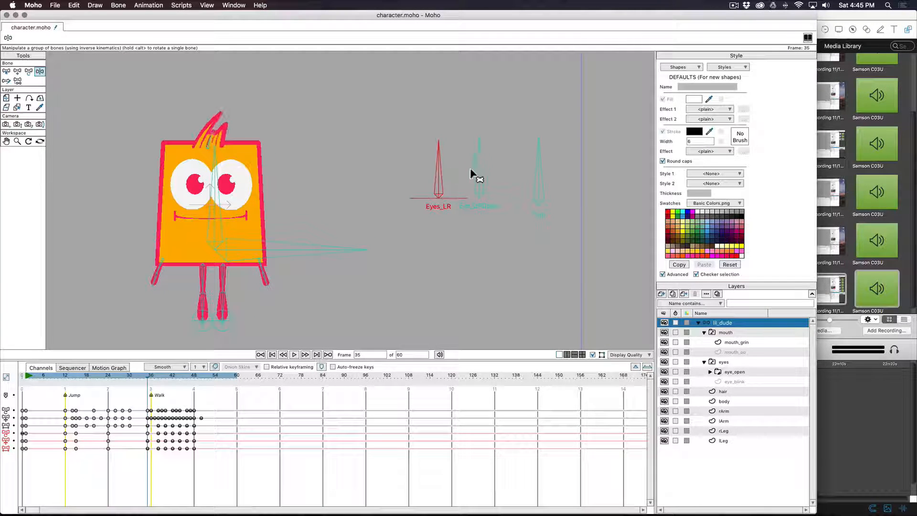
pyautogui.click(480, 171)
pyautogui.click(439, 184)
pyautogui.moveTo(439, 184); pyautogui.dragTo(552, 160)
pyautogui.click(488, 165)
# On frame 38, rotate the Eyes_LR and Turn bones so the eyes and face point in the walking direction
pyautogui.hotkey('ctrl', 'Right')
pyautogui.hotkey('ctrl', 'Right')
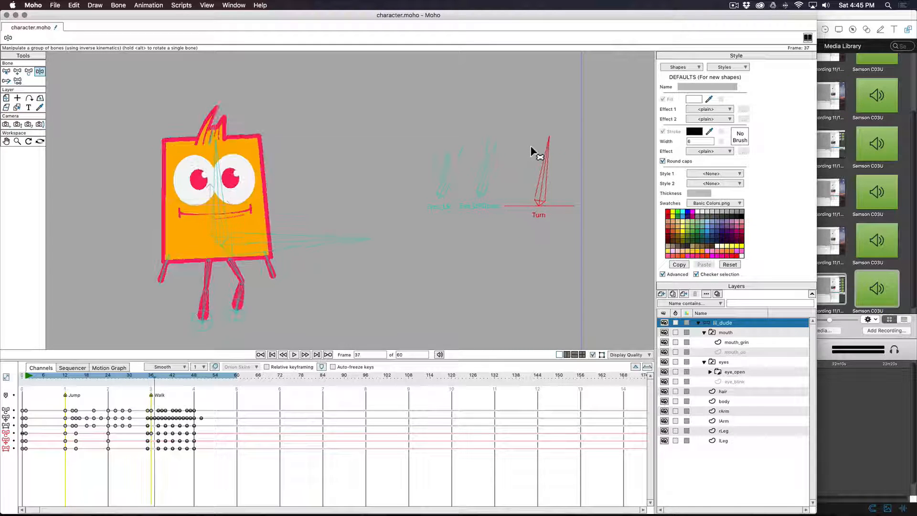
pyautogui.moveTo(442, 174); pyautogui.dragTo(474, 174)
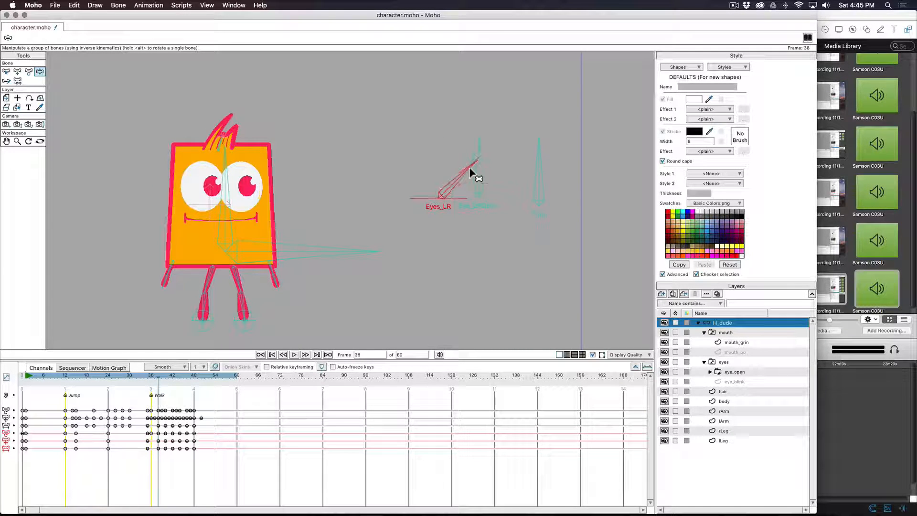
pyautogui.moveTo(553, 170); pyautogui.dragTo(604, 176)
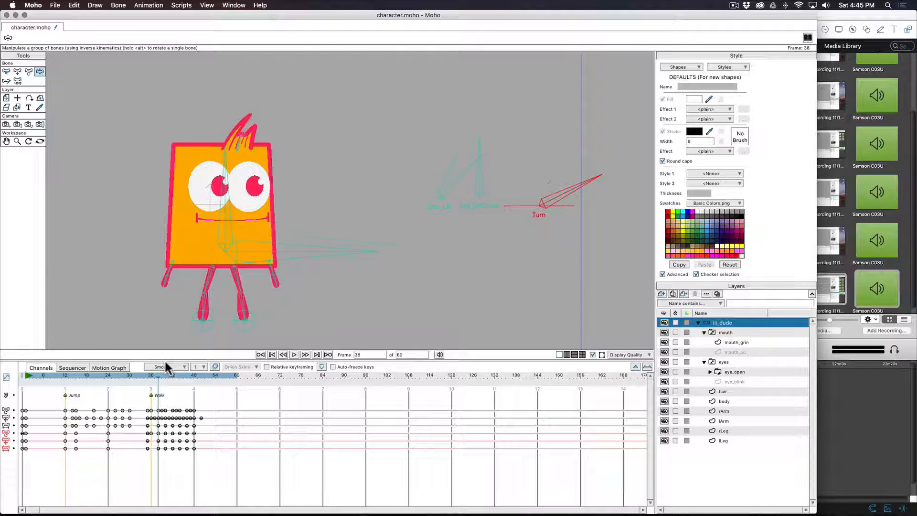
# Delete the Eyes_LR and Turn bones' keys after frame 38 so the sideways look holds through the walk
pyautogui.press('.')
pyautogui.press('.')
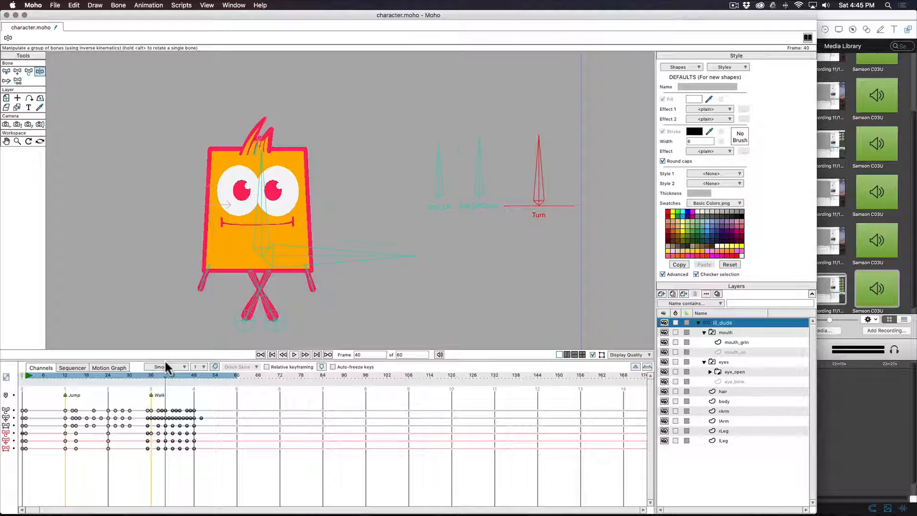
pyautogui.press(',')
pyautogui.press(',')
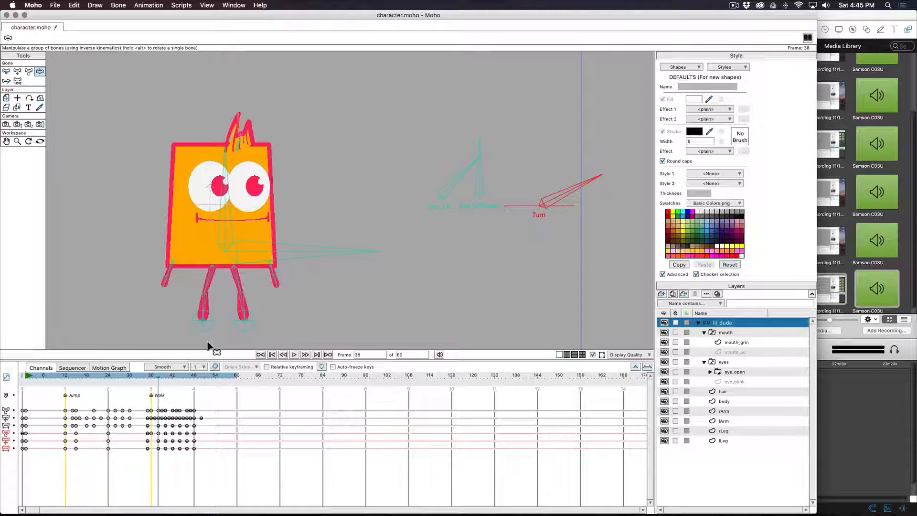
pyautogui.press('z')
pyautogui.moveTo(435, 166); pyautogui.dragTo(457, 216)
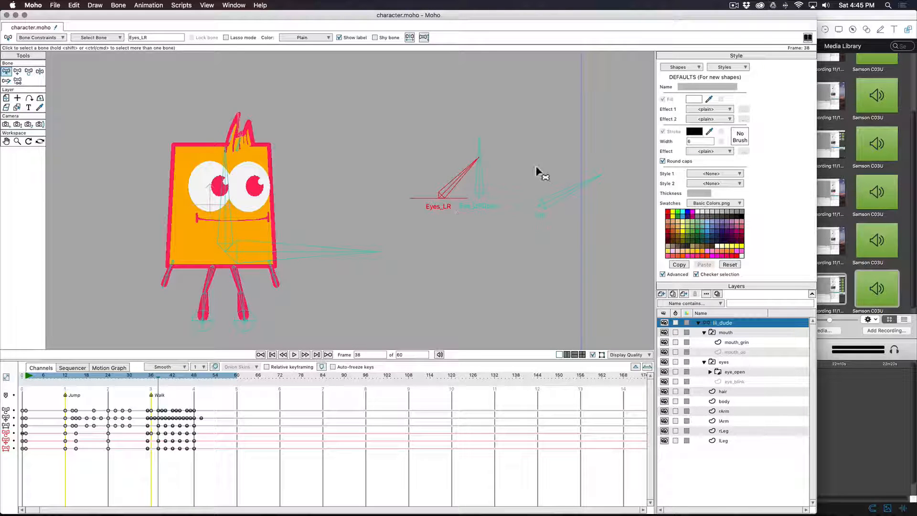
pyautogui.moveTo(535, 168); pyautogui.dragTo(583, 229)
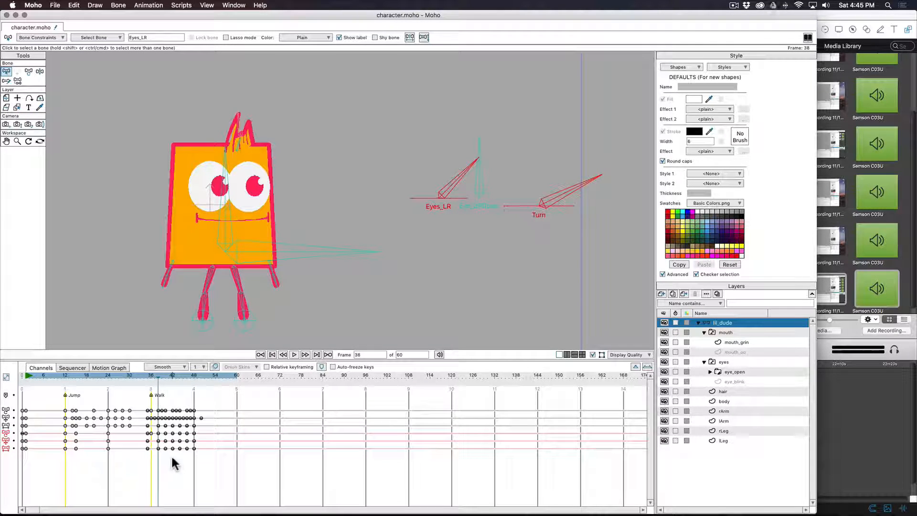
pyautogui.moveTo(439, 169); pyautogui.dragTo(452, 198)
pyautogui.moveTo(554, 176); pyautogui.dragTo(574, 203)
pyautogui.moveTo(201, 432); pyautogui.dragTo(161, 466)
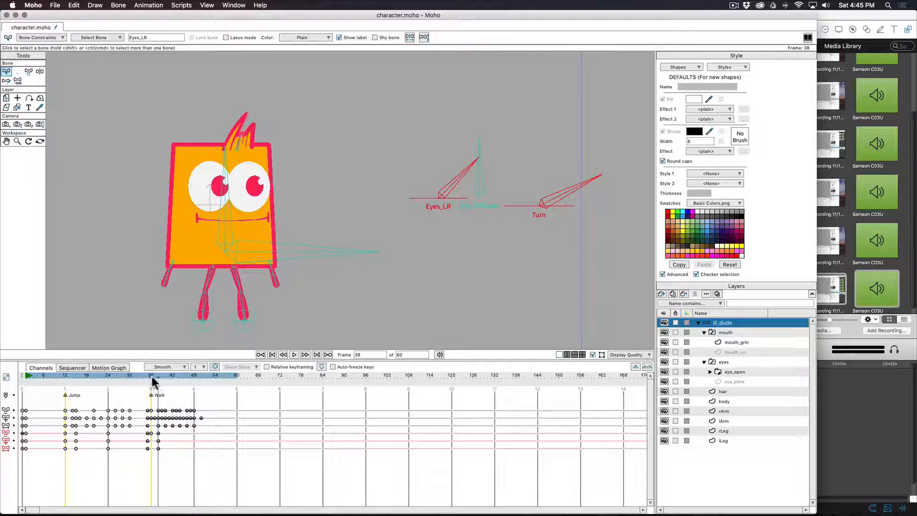
pyautogui.press('Delete')
pyautogui.moveTo(163, 378); pyautogui.dragTo(202, 375)
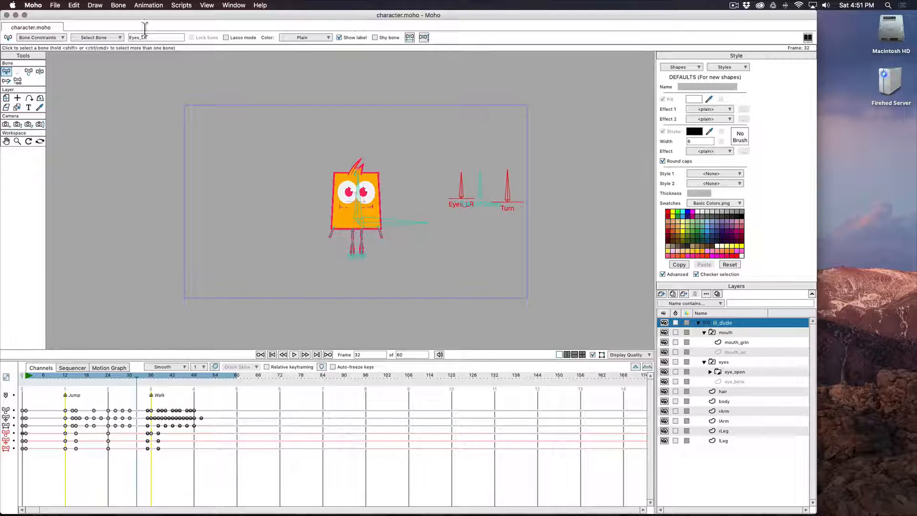
# Render a preview animation of the project, play it in QuickTime Player and close it
pyautogui.click(56, 3)
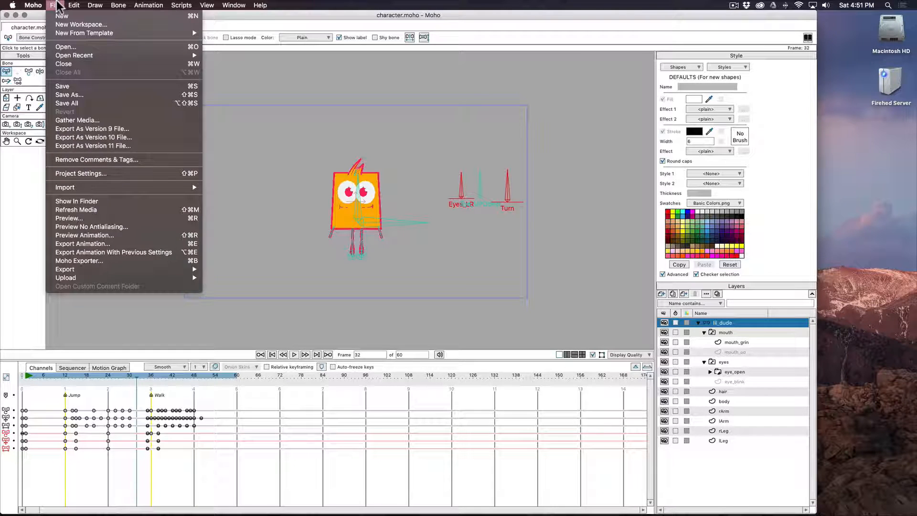
pyautogui.click(122, 236)
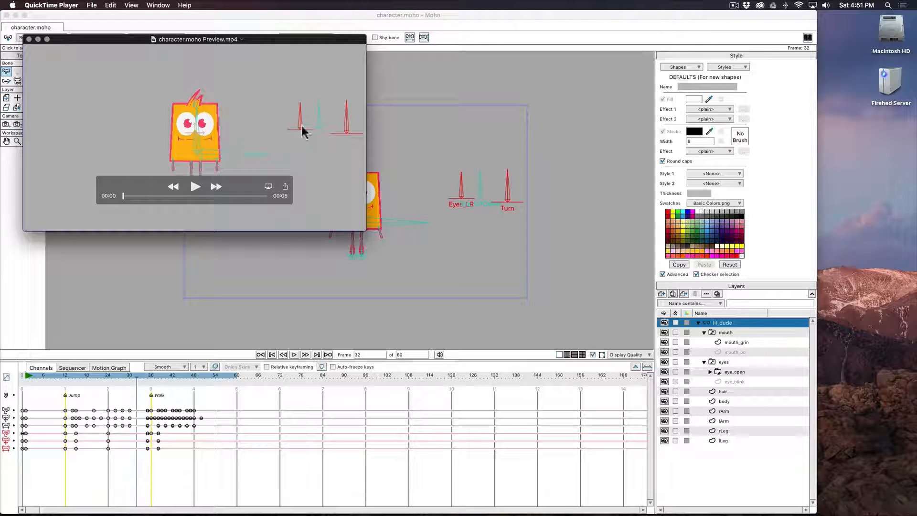
pyautogui.click(194, 187)
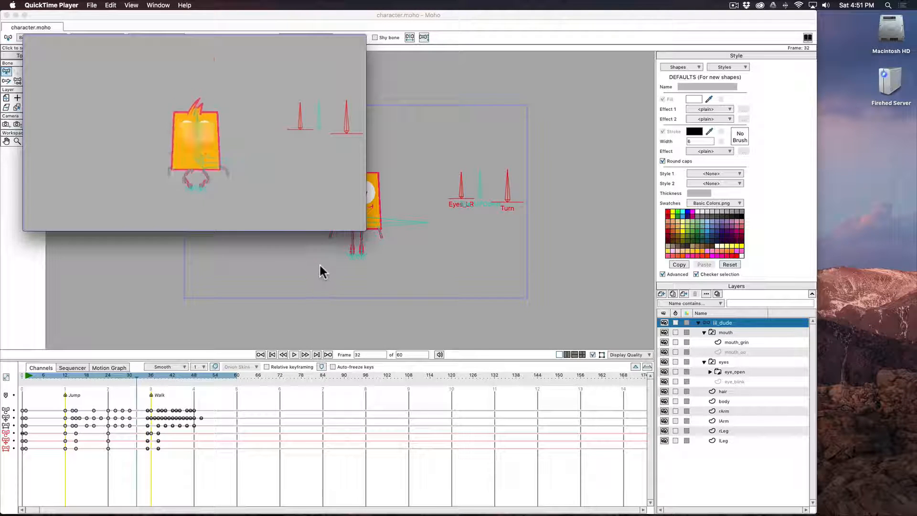
pyautogui.moveTo(219, 146)
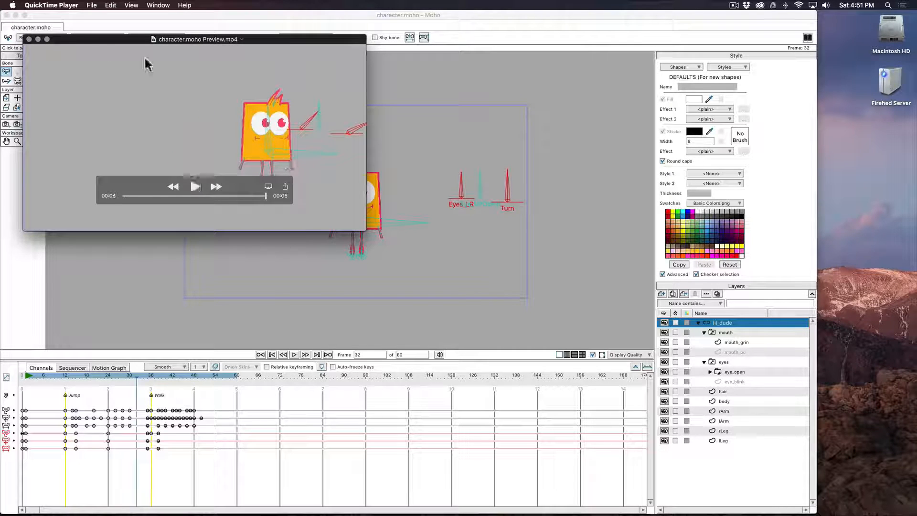
pyautogui.click(29, 39)
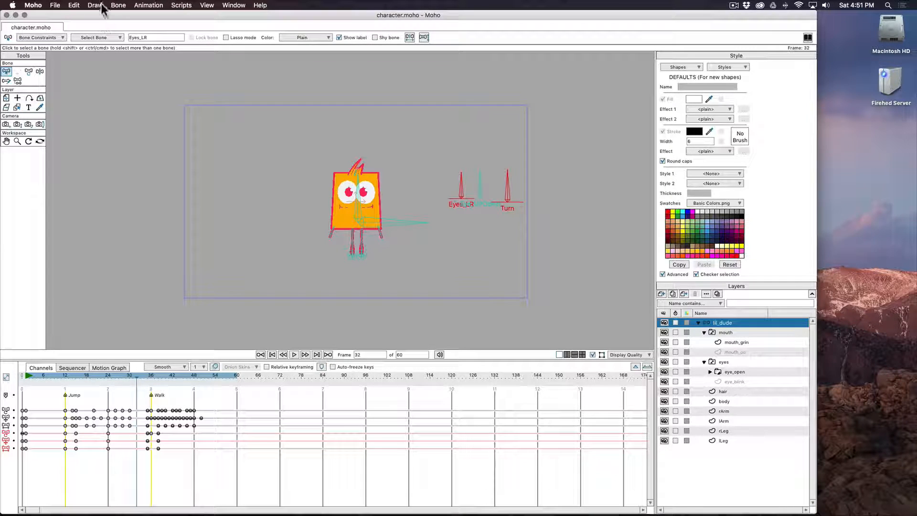
# Open the Export Animation settings and examine the available output formats and destination folders
pyautogui.click(55, 6)
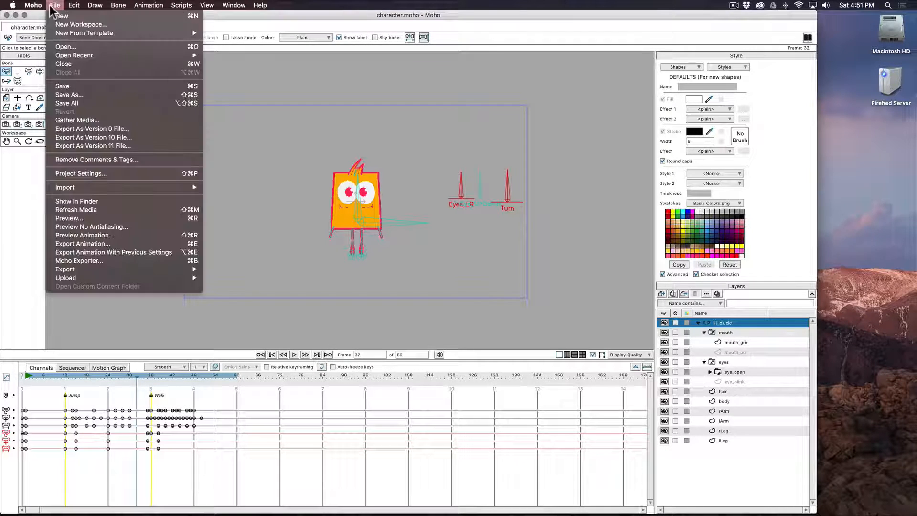
pyautogui.click(99, 241)
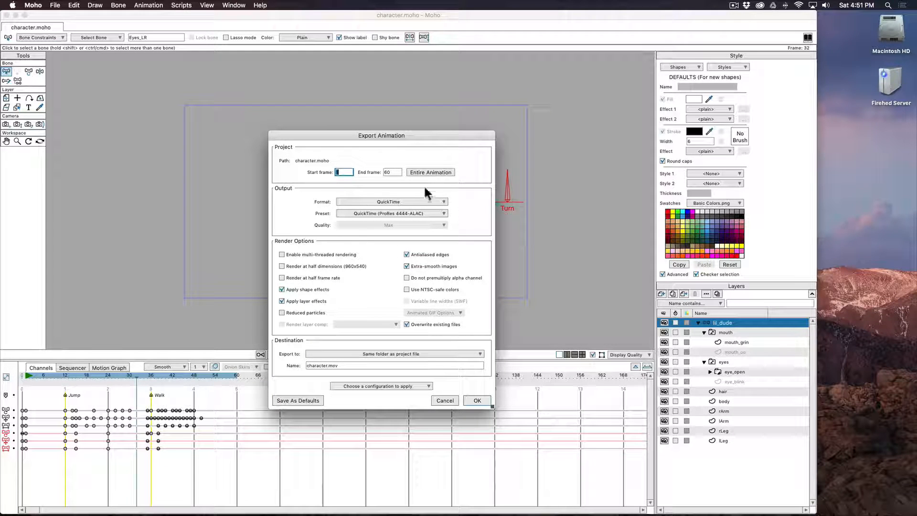
pyautogui.click(433, 201)
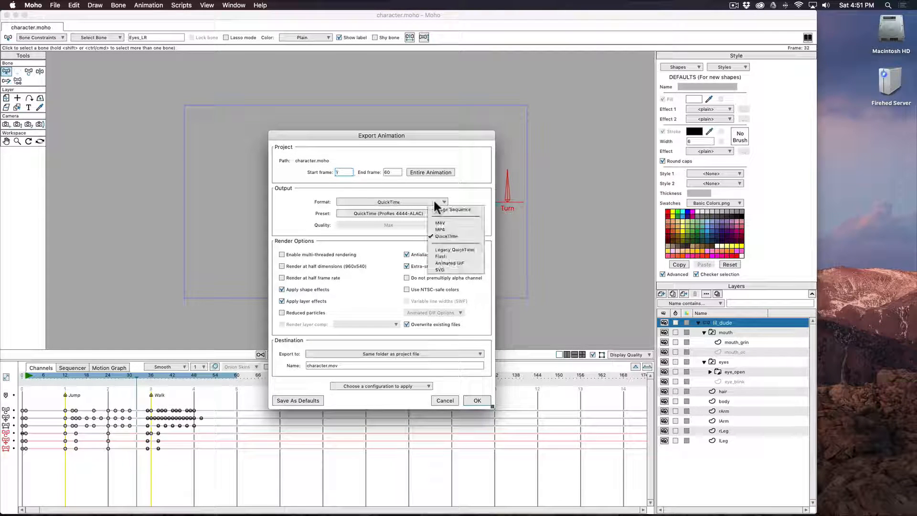
pyautogui.click(455, 228)
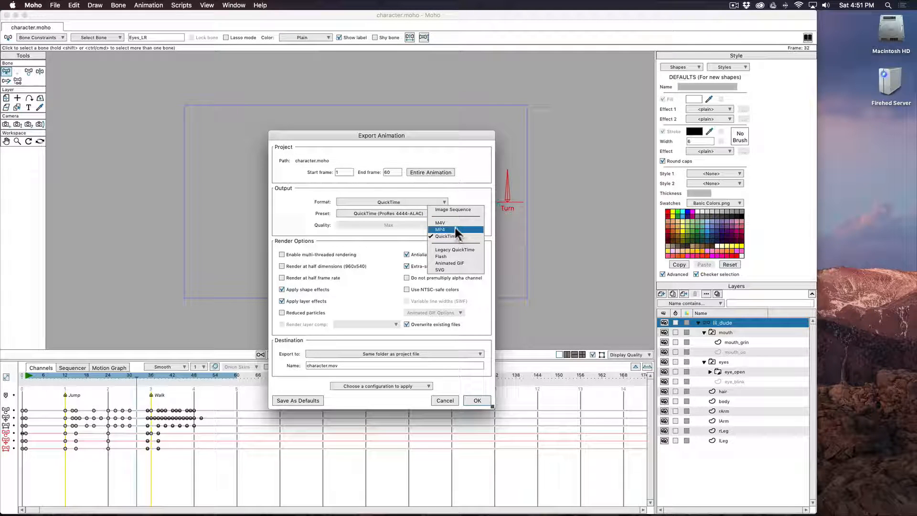
pyautogui.click(381, 282)
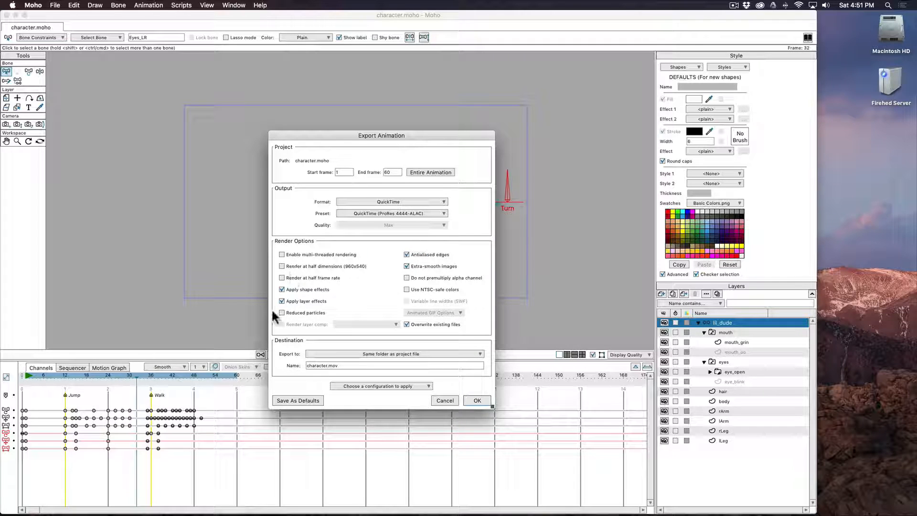
pyautogui.click(390, 354)
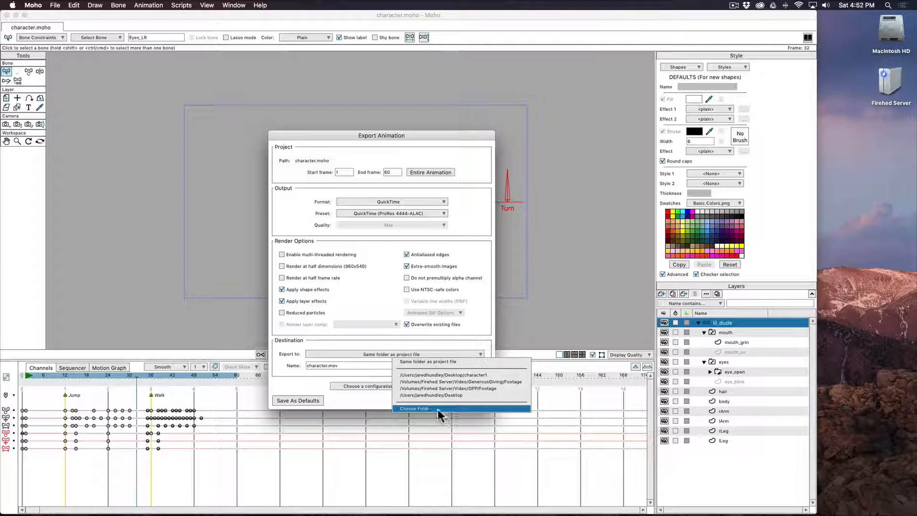
pyautogui.click(312, 375)
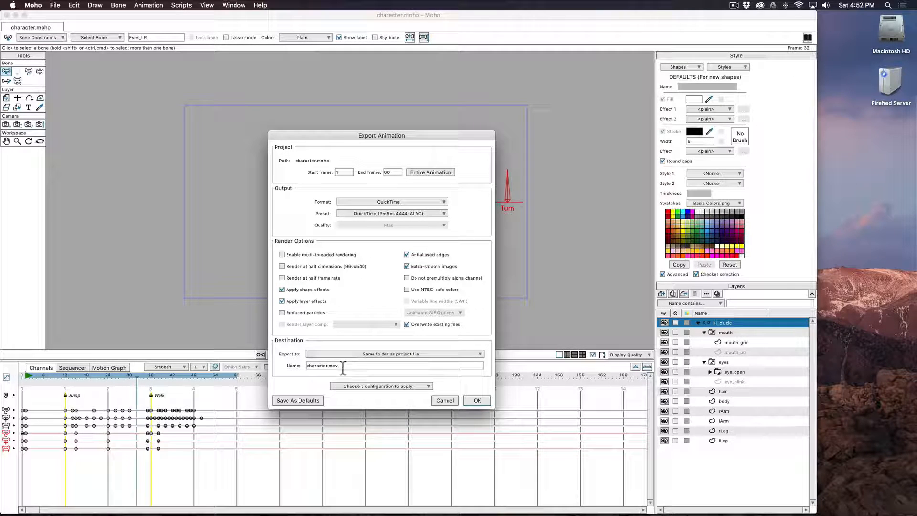
# Set the export output format to Image Sequence with the PNG preset
pyautogui.click(401, 200)
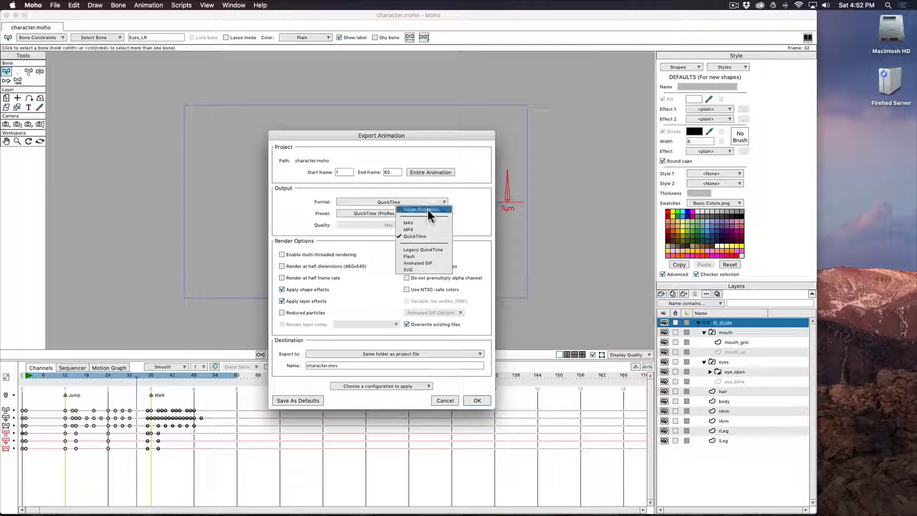
pyautogui.click(437, 151)
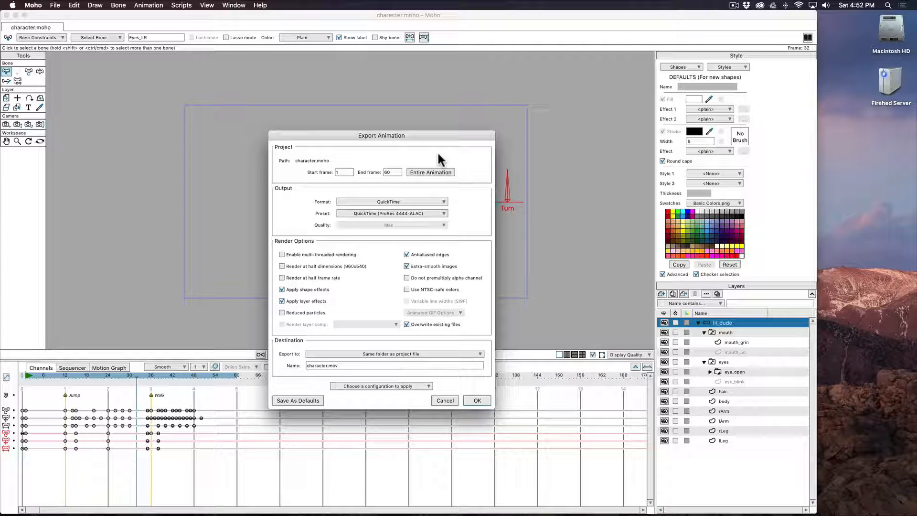
pyautogui.moveTo(428, 138); pyautogui.dragTo(451, 125)
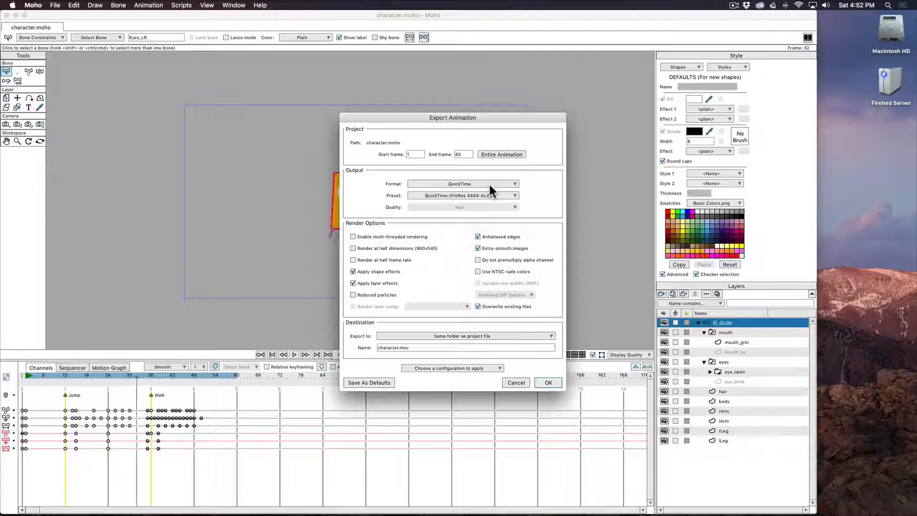
pyautogui.moveTo(466, 124); pyautogui.dragTo(528, 111)
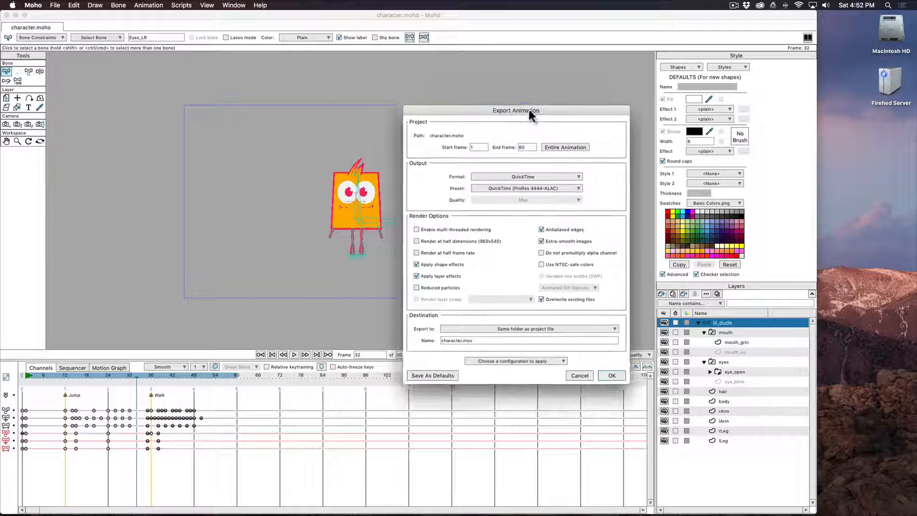
pyautogui.moveTo(440, 98); pyautogui.dragTo(456, 89)
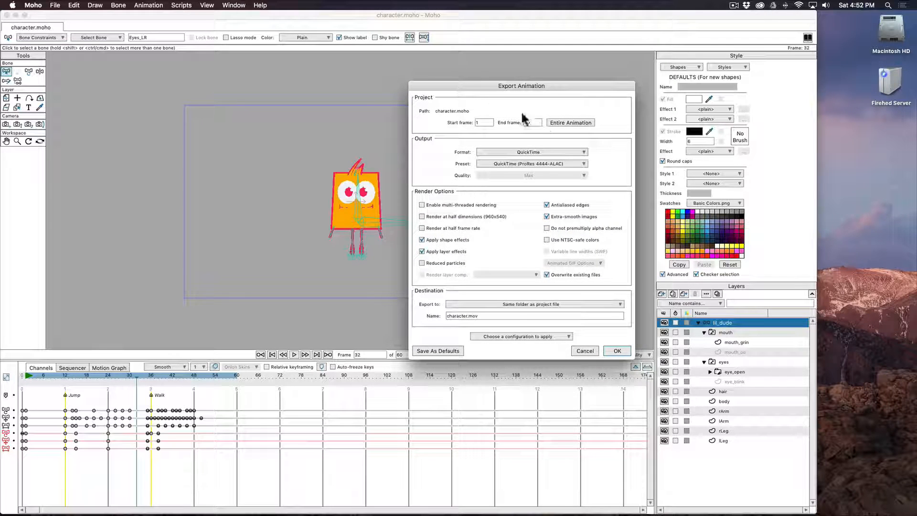
pyautogui.click(579, 152)
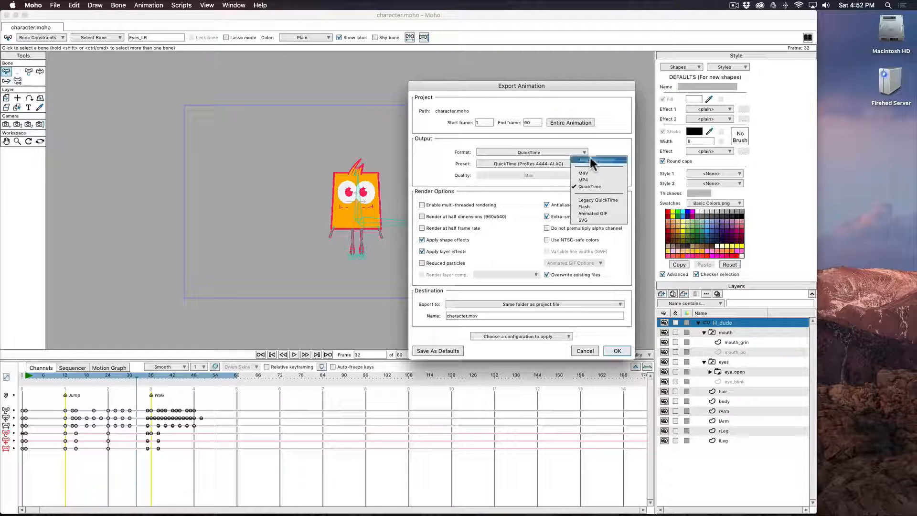
pyautogui.click(590, 157)
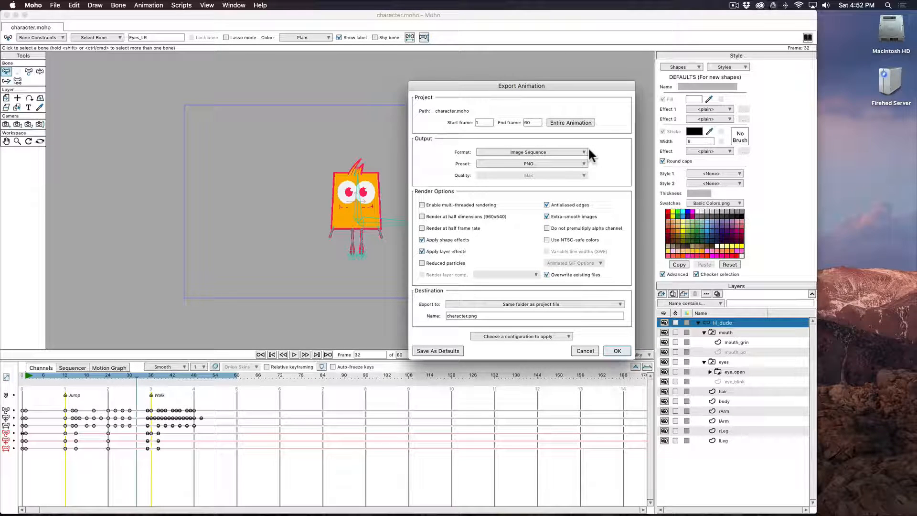
pyautogui.click(532, 164)
pyautogui.click(531, 161)
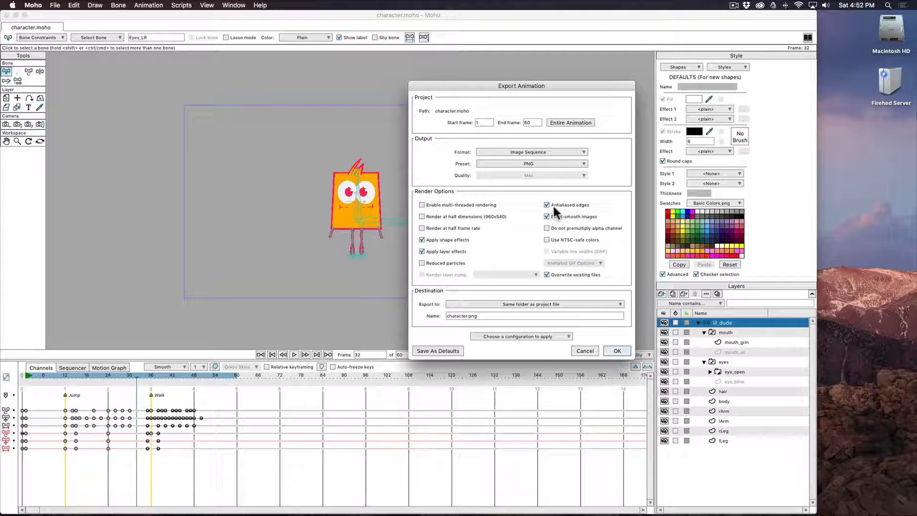
pyautogui.click(547, 217)
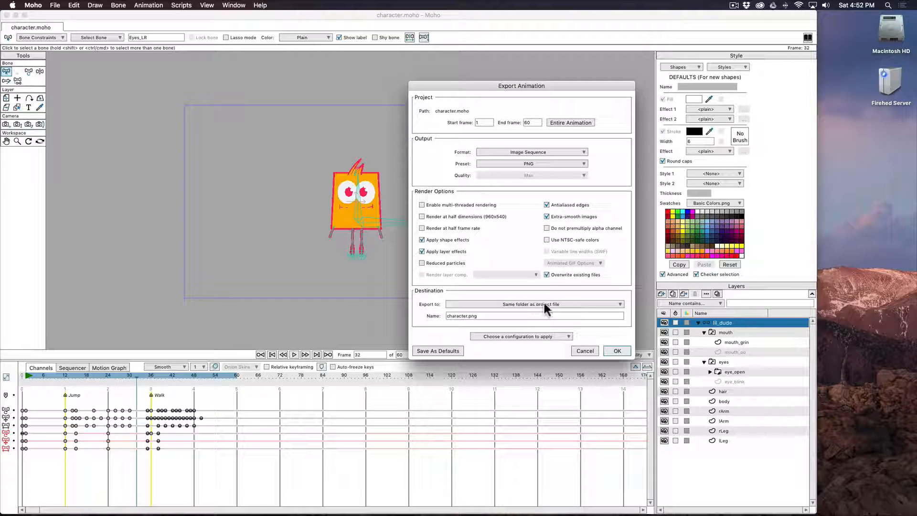
# Create a new folder on the desktop and name it character1
pyautogui.rightClick(856, 174)
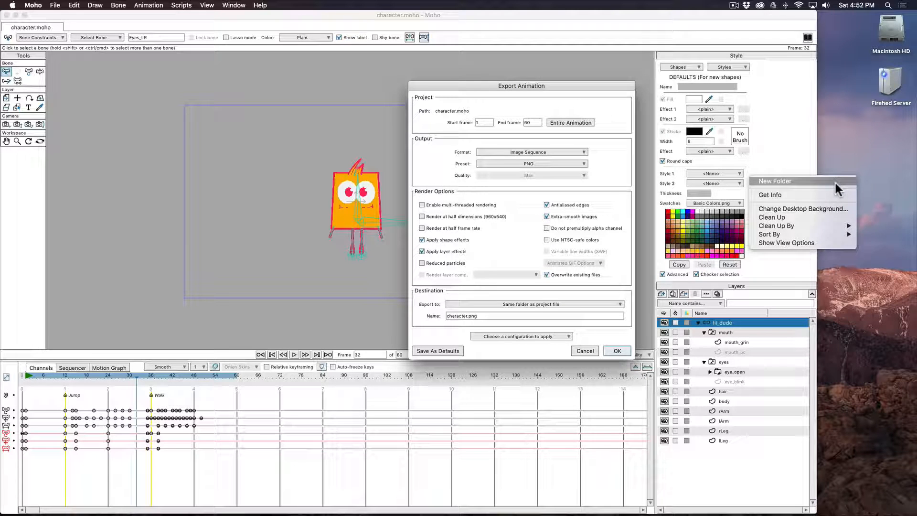
pyautogui.click(835, 181)
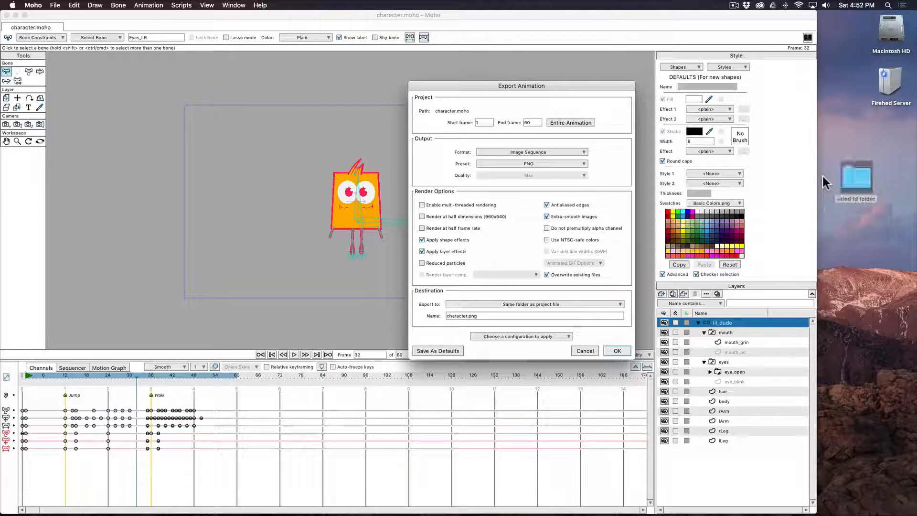
pyautogui.click(841, 191)
pyautogui.press('Return')
pyautogui.write('char')
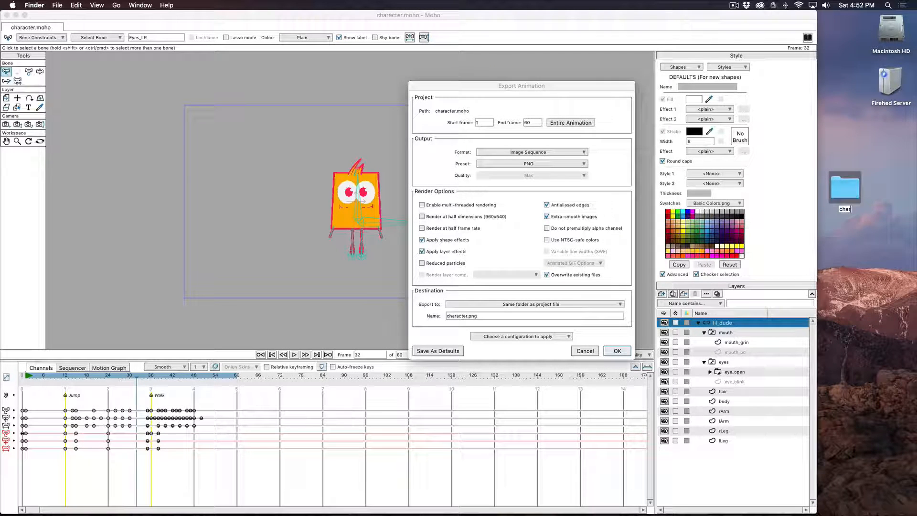
pyautogui.write('acter1')
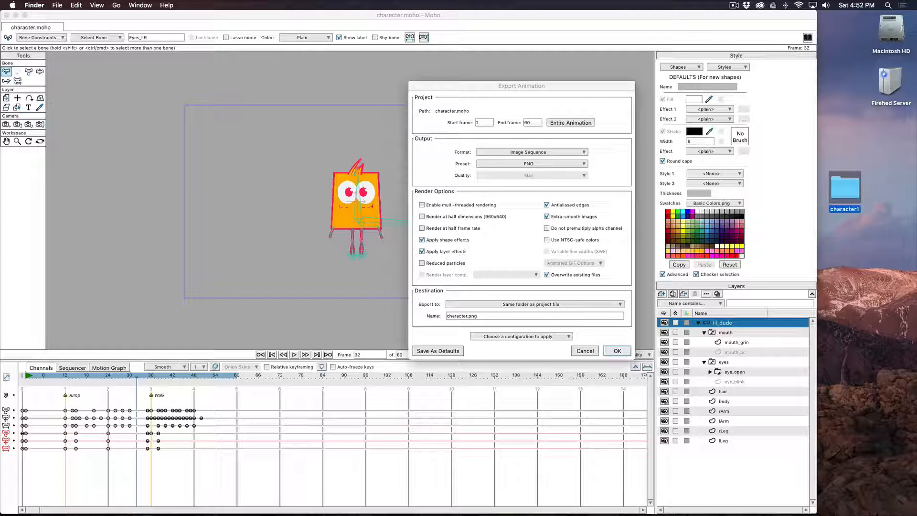
# Choose the desktop's character1 folder as the export destination and export the sequence as character.png
pyautogui.click(583, 299)
pyautogui.click(585, 303)
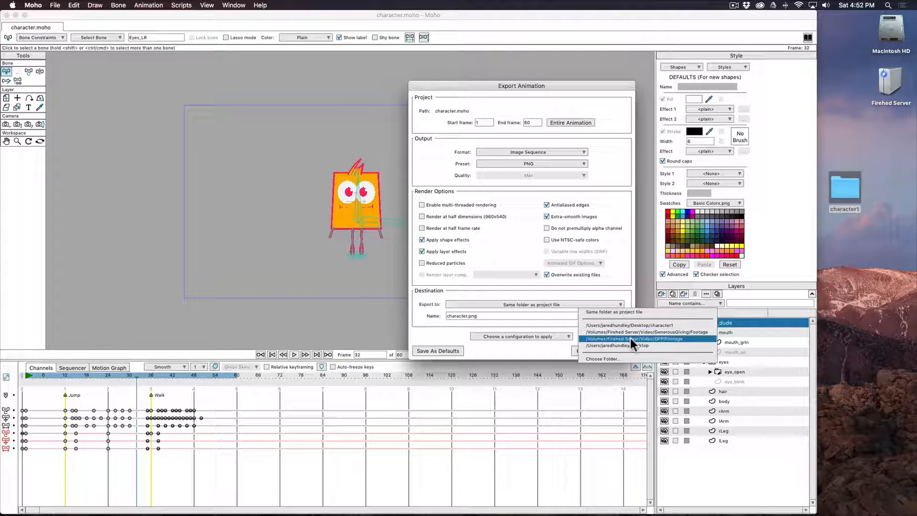
pyautogui.click(628, 359)
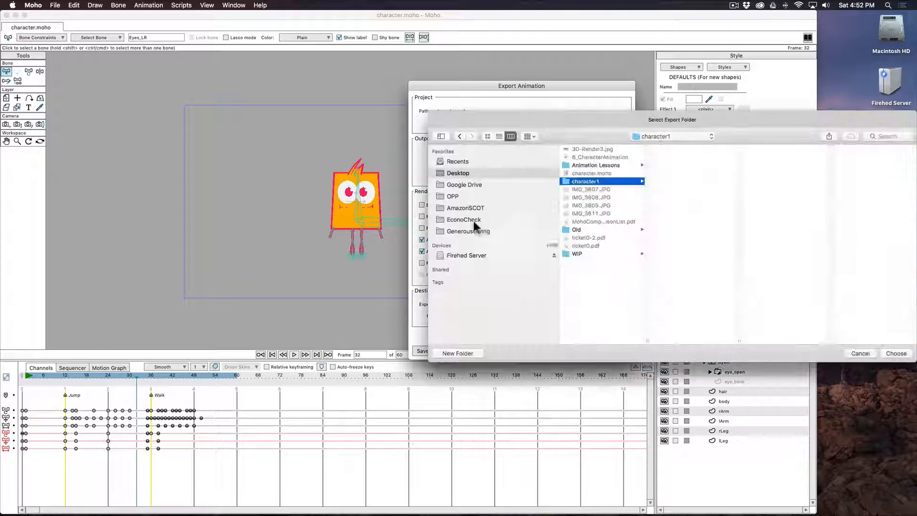
pyautogui.click(905, 354)
pyautogui.doubleClick(477, 317)
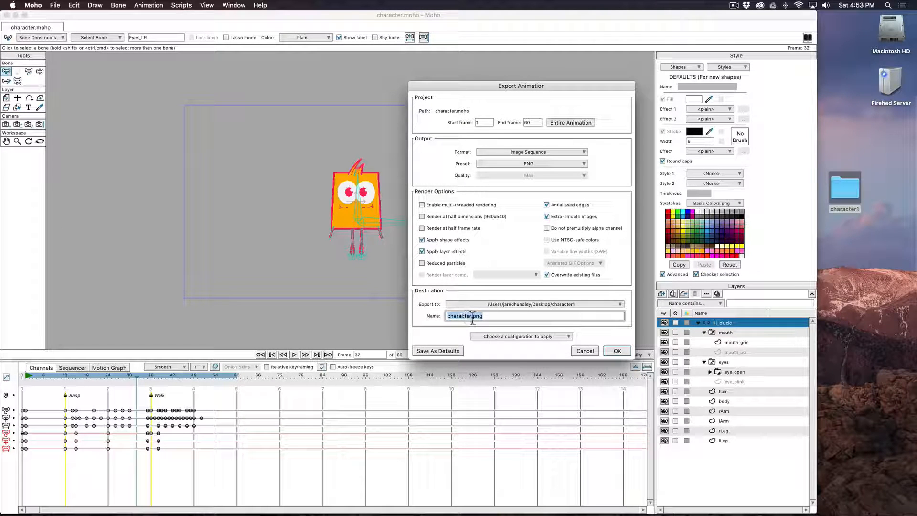
pyautogui.click(618, 350)
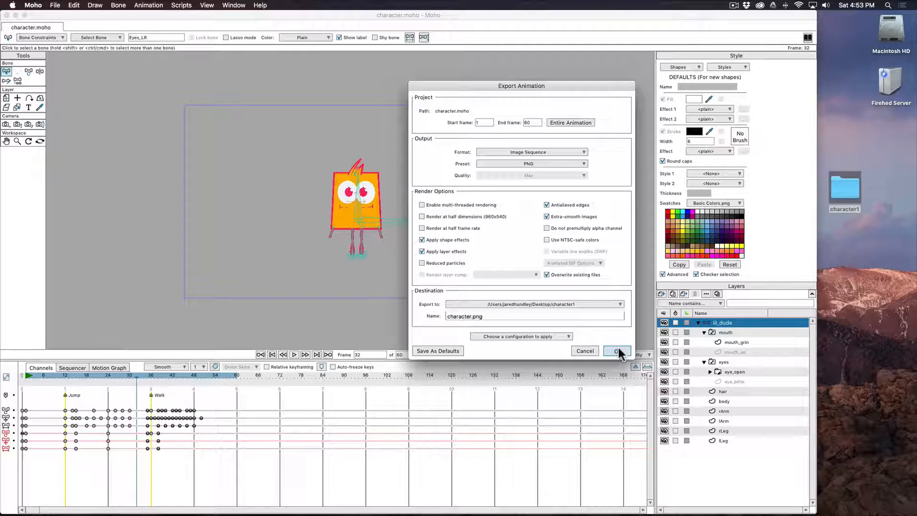
# Open the character1 folder in Finder and look through the exported PNG frames
pyautogui.moveTo(835, 41); pyautogui.dragTo(754, 27)
pyautogui.doubleClick(856, 188)
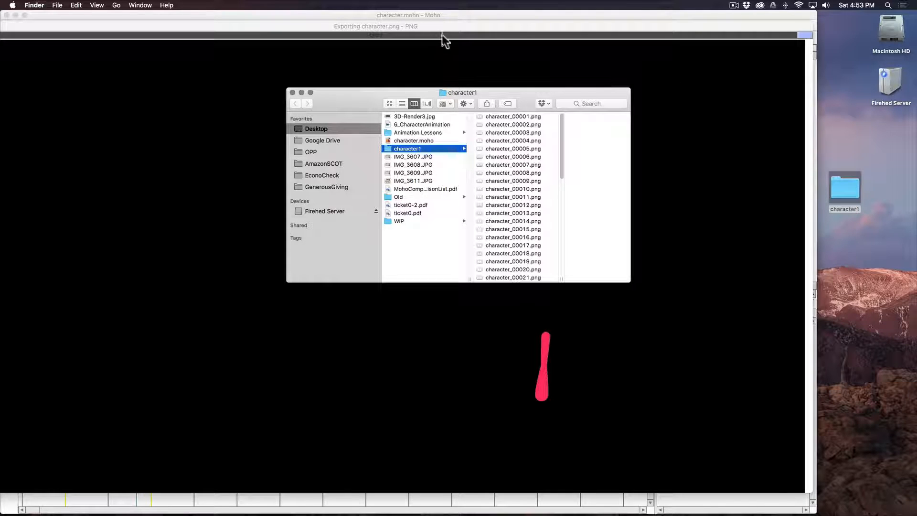
pyautogui.press('Right')
pyautogui.moveTo(521, 93); pyautogui.dragTo(590, 300)
pyautogui.scroll(-10, 549, 265)
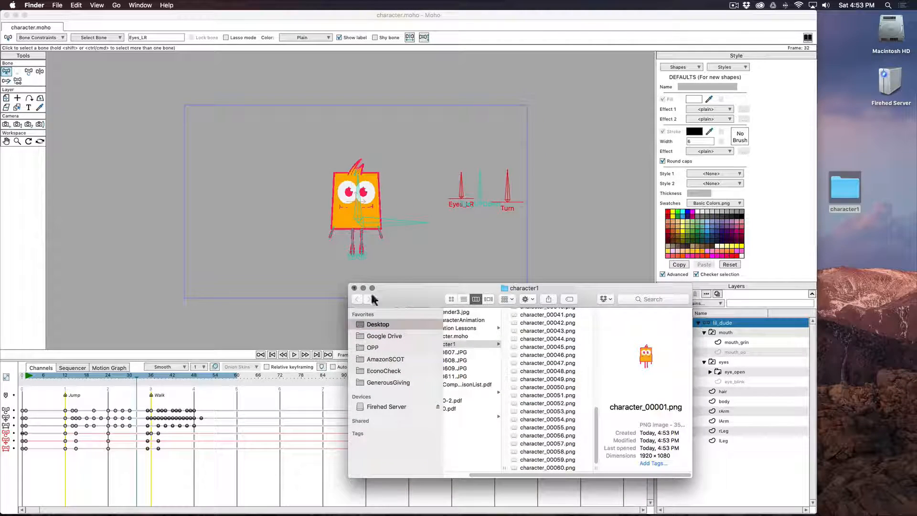
pyautogui.moveTo(404, 299); pyautogui.dragTo(231, 248)
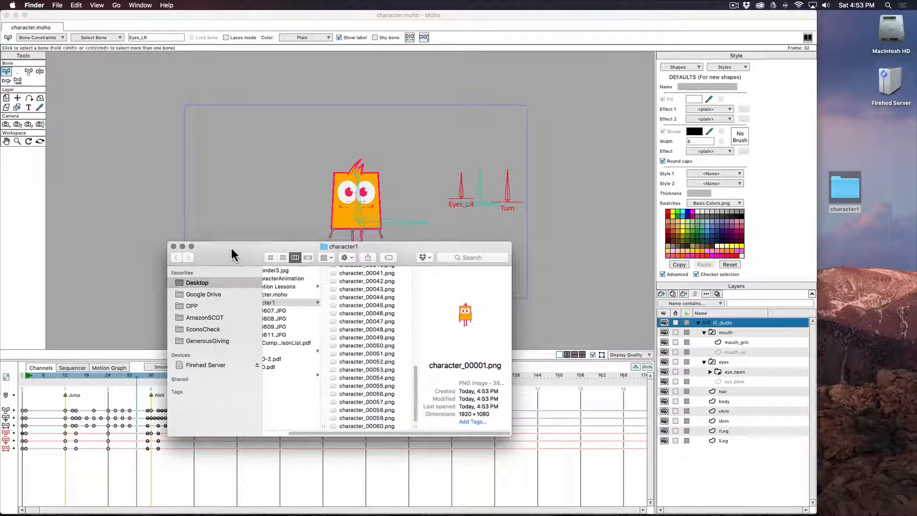
pyautogui.moveTo(405, 245)
pyautogui.mouseDown()
pyautogui.moveTo(404, 238)
pyautogui.moveTo(408, 246)
pyautogui.mouseUp()
# Return to Moho, reopen the Export Animation settings to review the output formats, and dismiss them without exporting
pyautogui.click(144, 15)
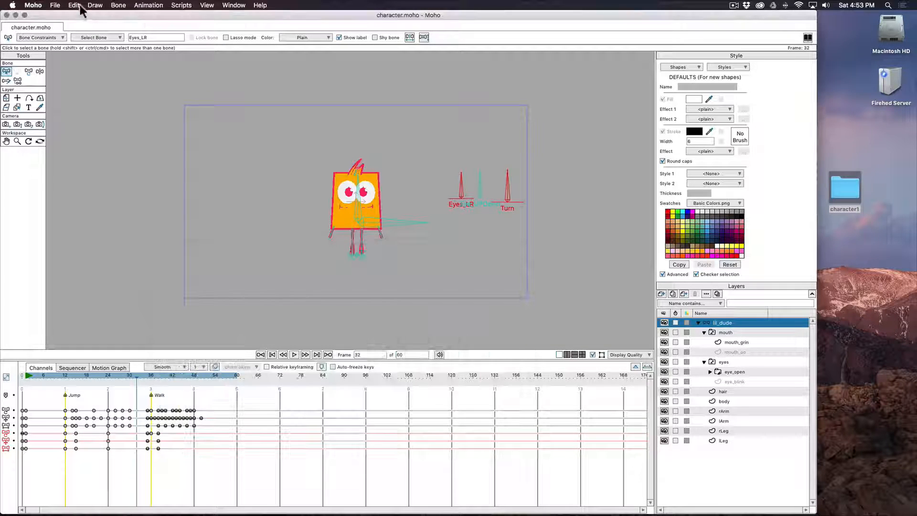
pyautogui.click(55, 5)
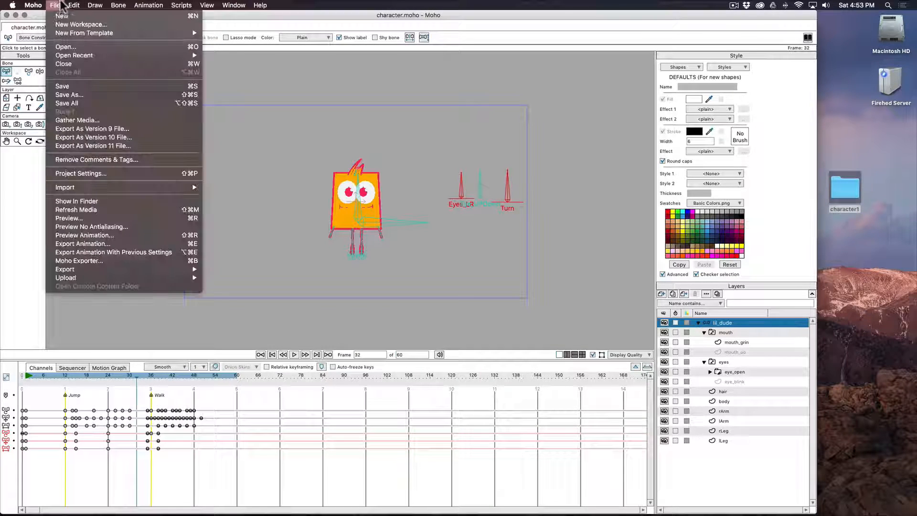
pyautogui.click(96, 244)
pyautogui.click(549, 152)
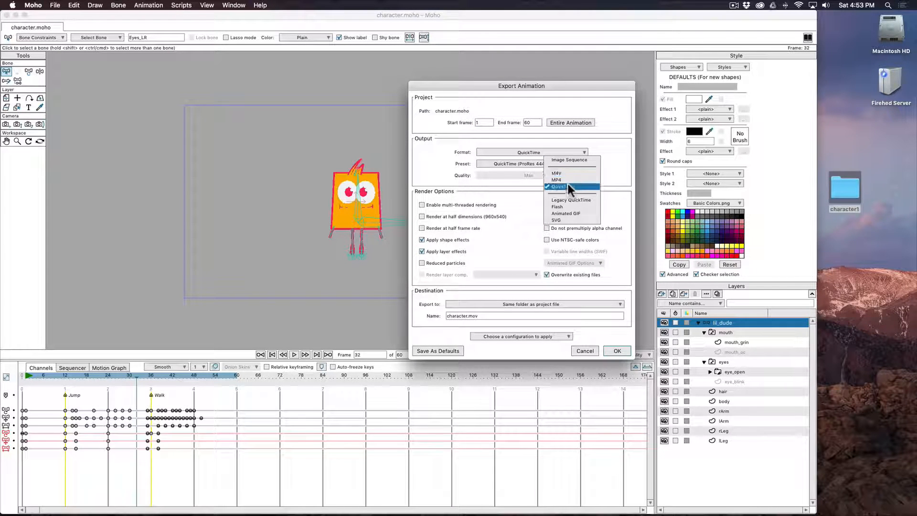
pyautogui.click(593, 91)
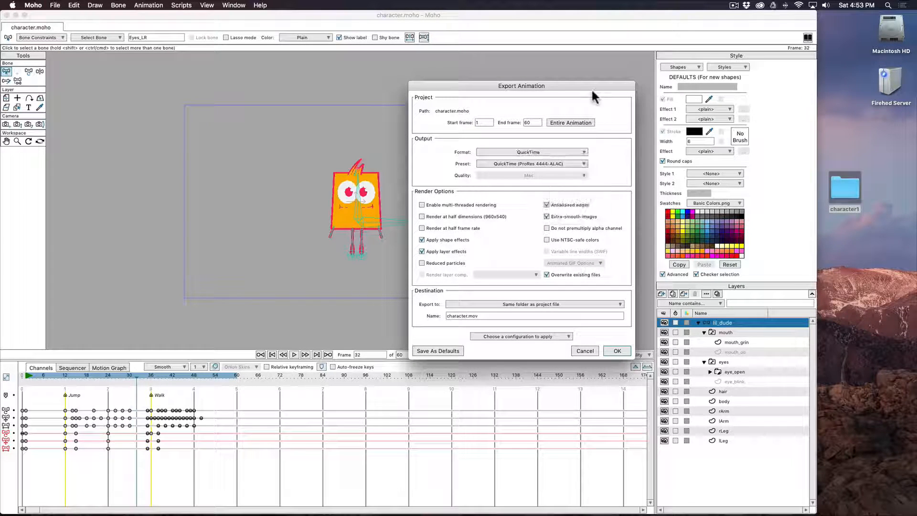
pyautogui.click(585, 351)
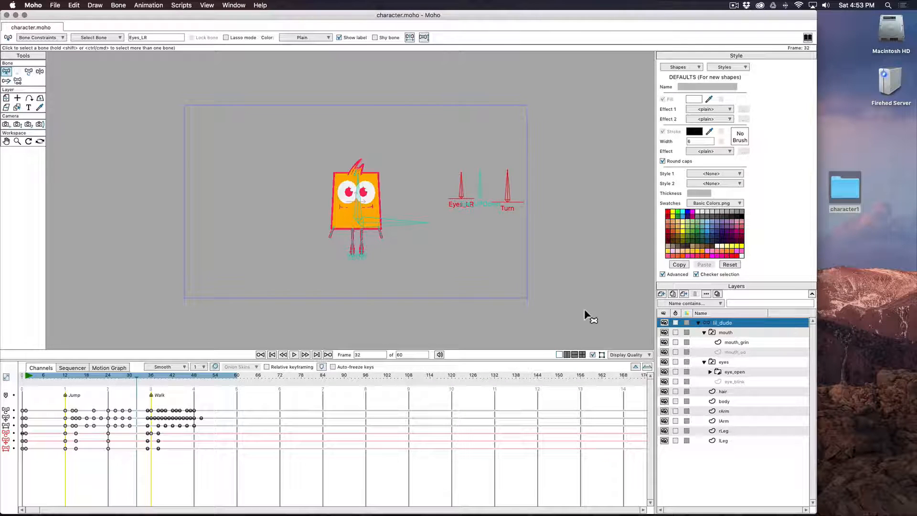